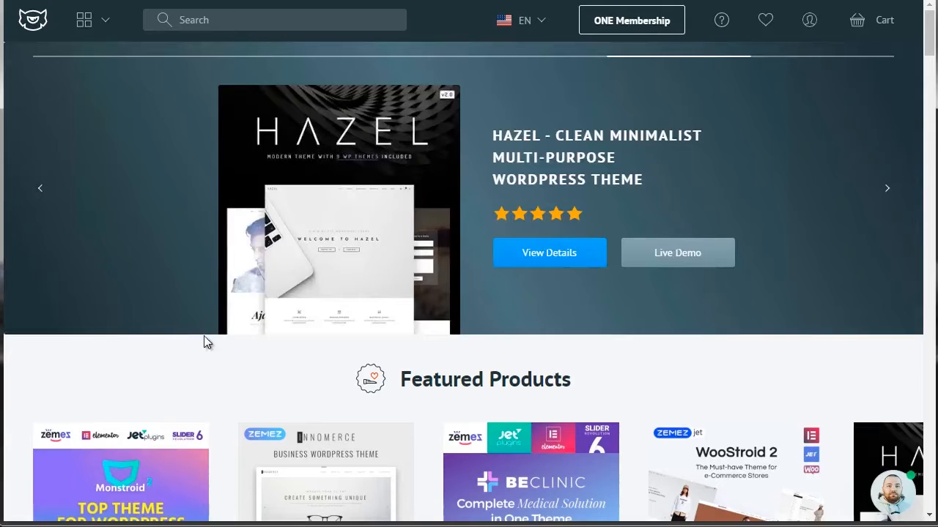
- Open the WooCommerce Themes category from the template catalogue and browse the themes listed there
left_click(98, 31)
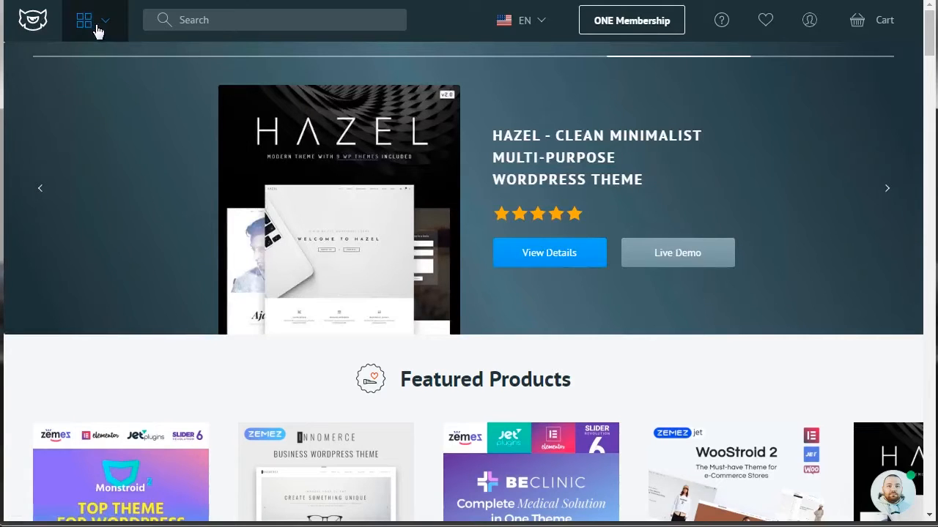
mouse_move(211, 69)
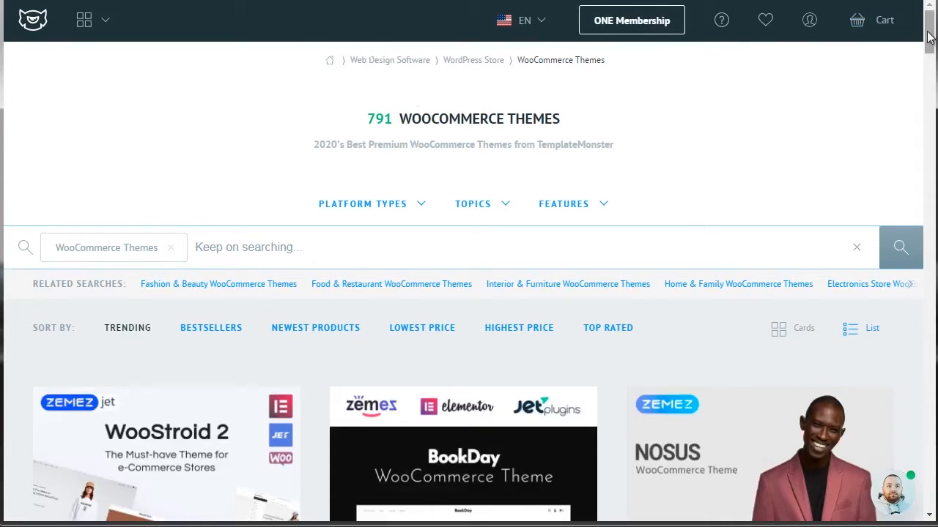
left_click_drag(929, 38, 932, 93)
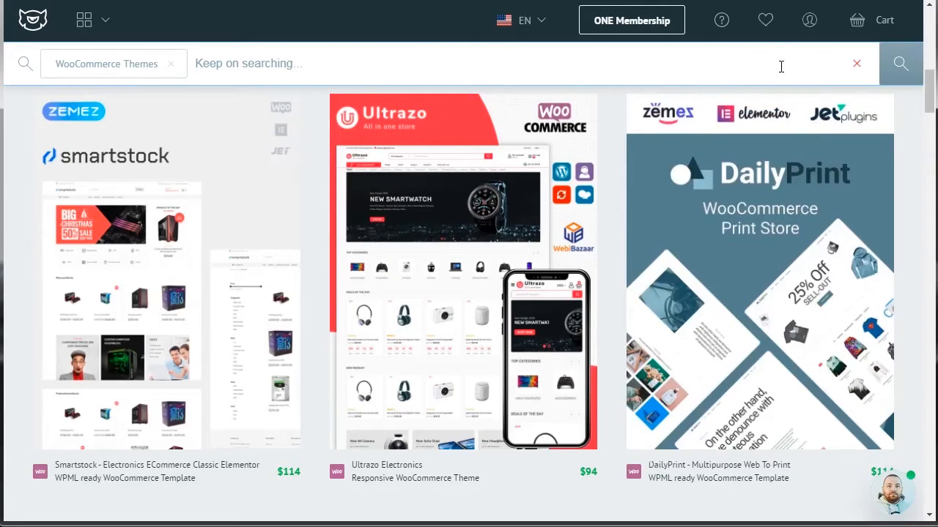
- Search within the WooCommerce themes for "books"
left_click(270, 62)
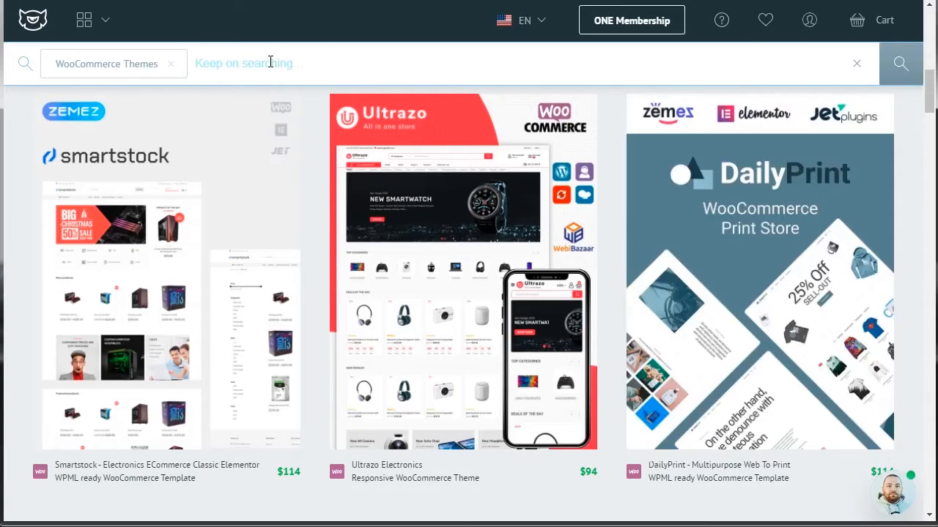
type("books")
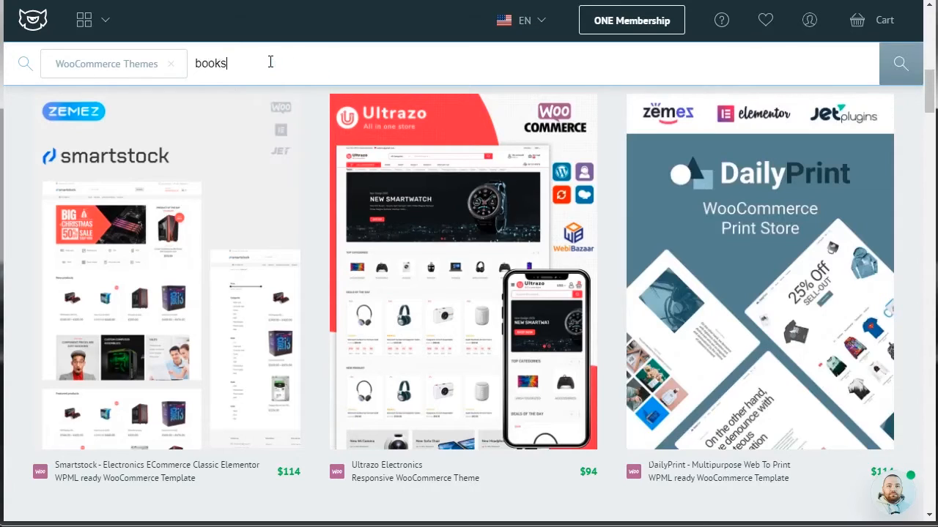
key("Return")
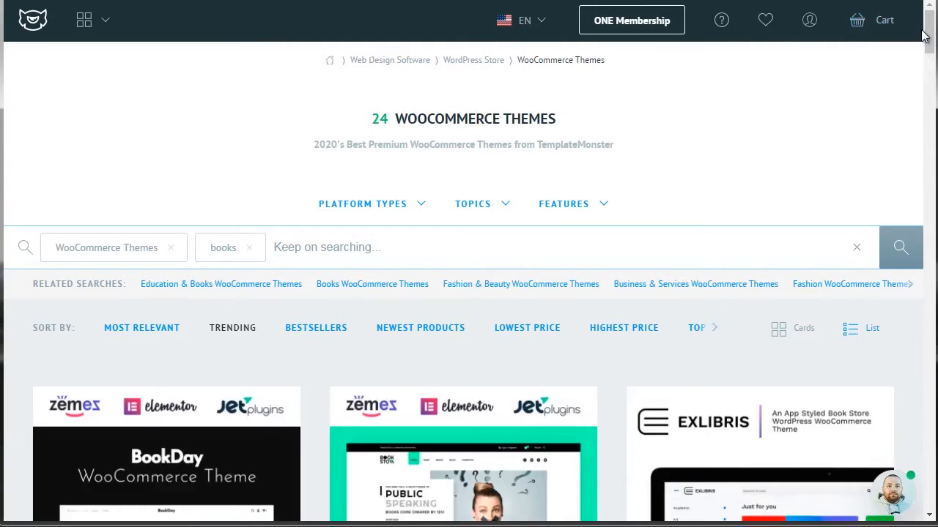
- Browse the book theme results and open the details page of the Booksell - Books & Stationery Store theme
left_click_drag(927, 40, 928, 62)
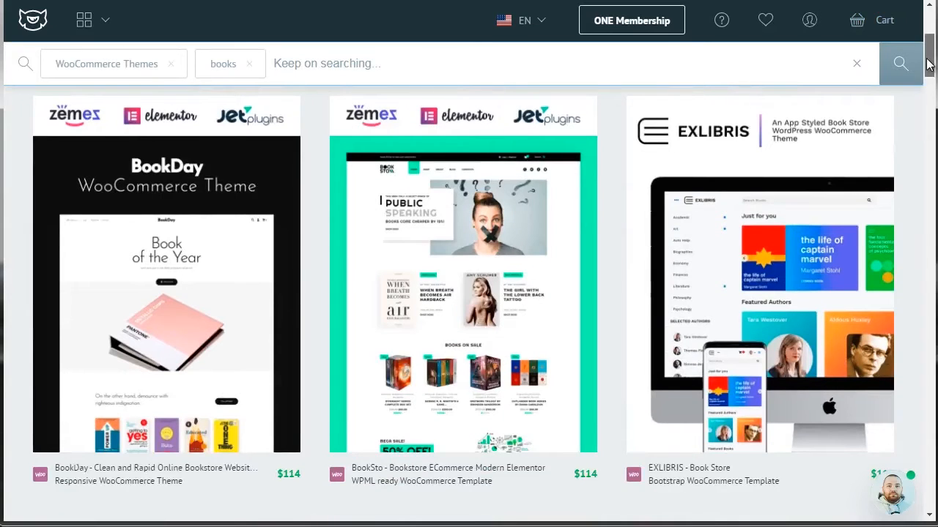
left_click_drag(929, 71, 930, 136)
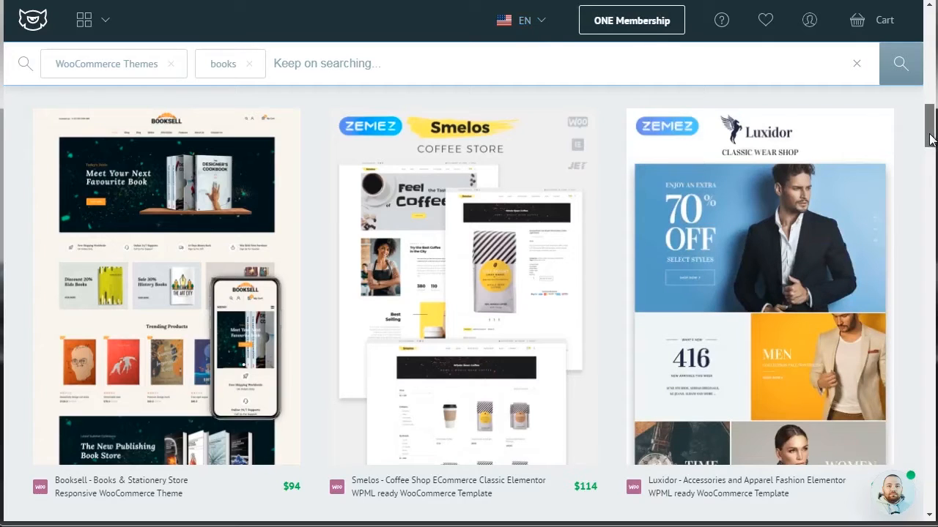
left_click_drag(931, 139, 929, 167)
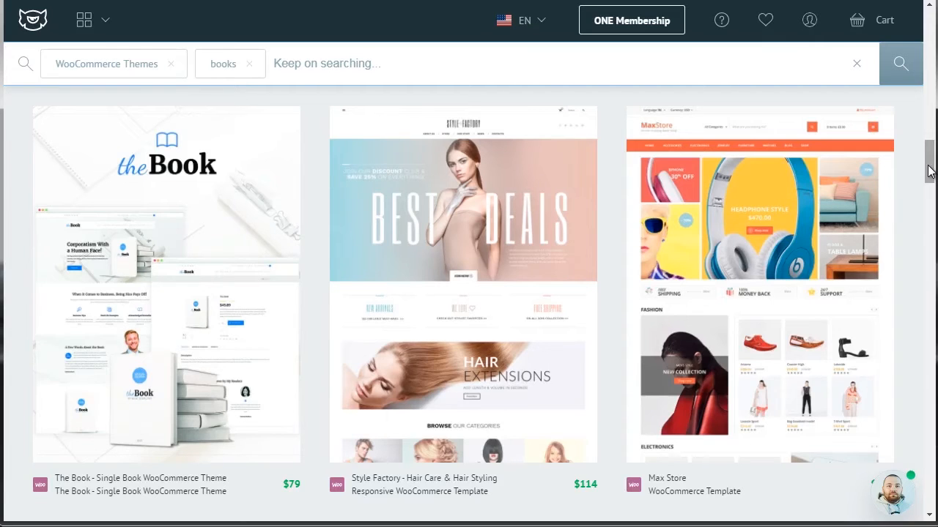
left_click_drag(929, 170, 929, 129)
mouse_move(182, 212)
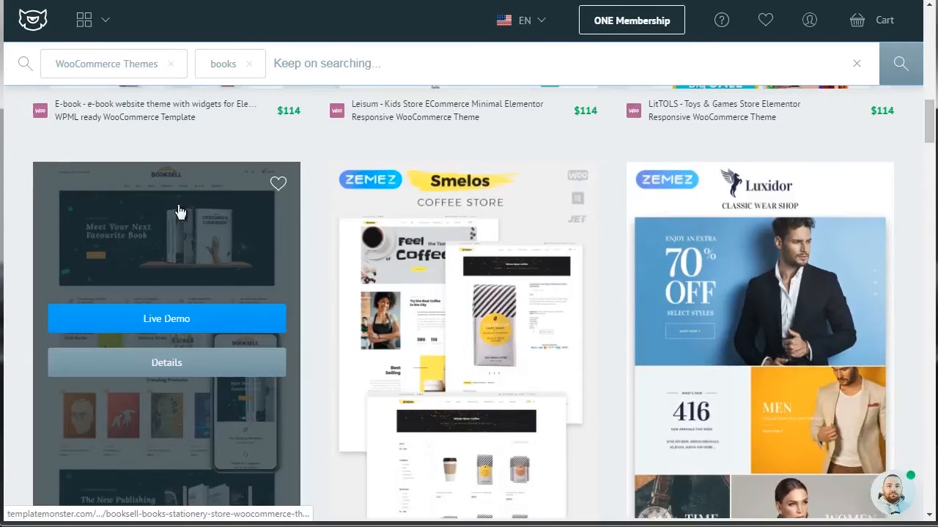
left_click(175, 365)
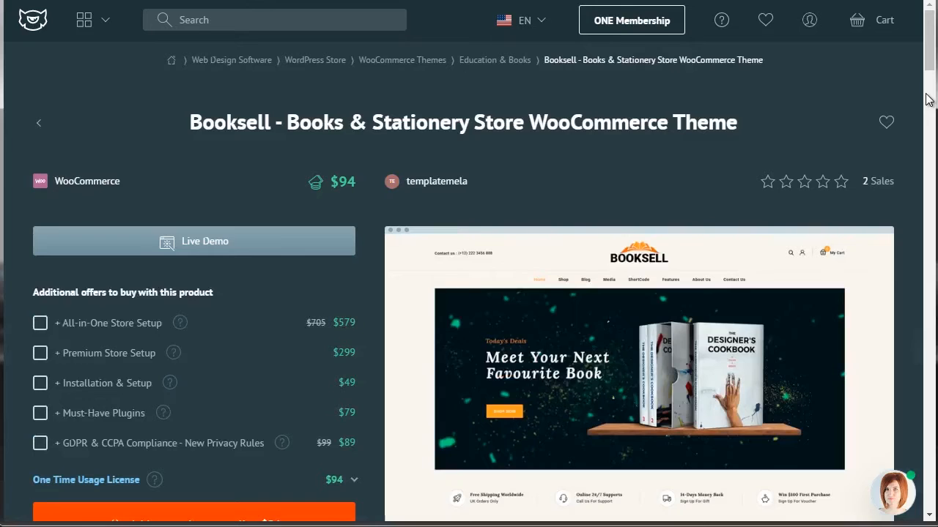
- Examine the Booksell product page: its purchase options, description and compatibility, reviews, and questions and answers
scroll(929, 69, "down", 1)
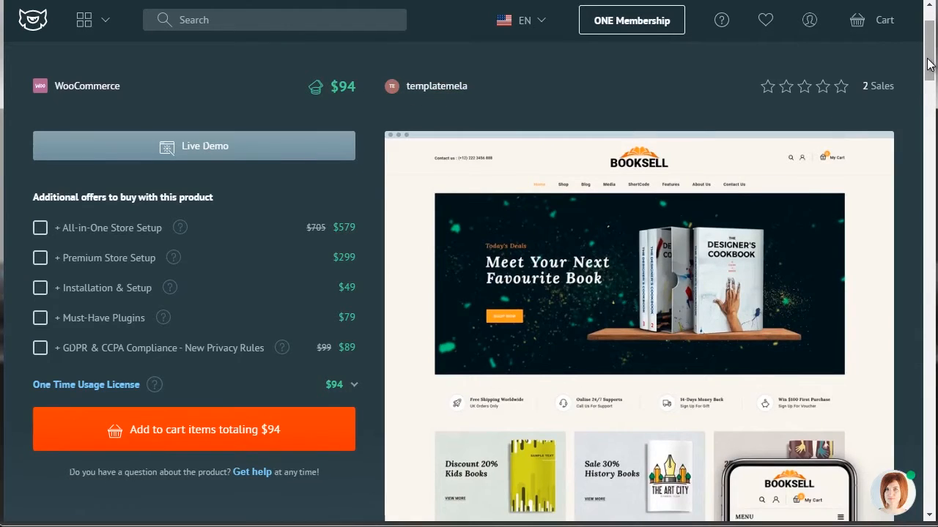
left_click_drag(929, 64, 932, 165)
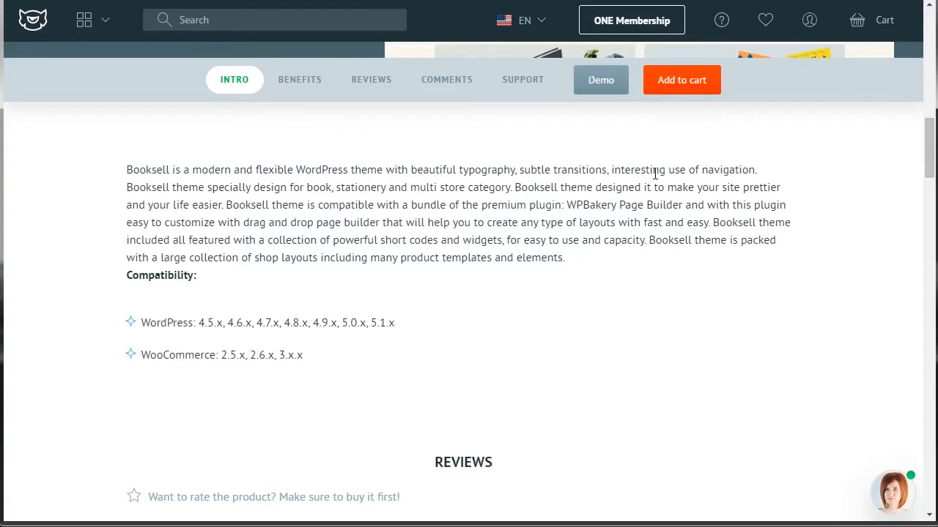
left_click(375, 80)
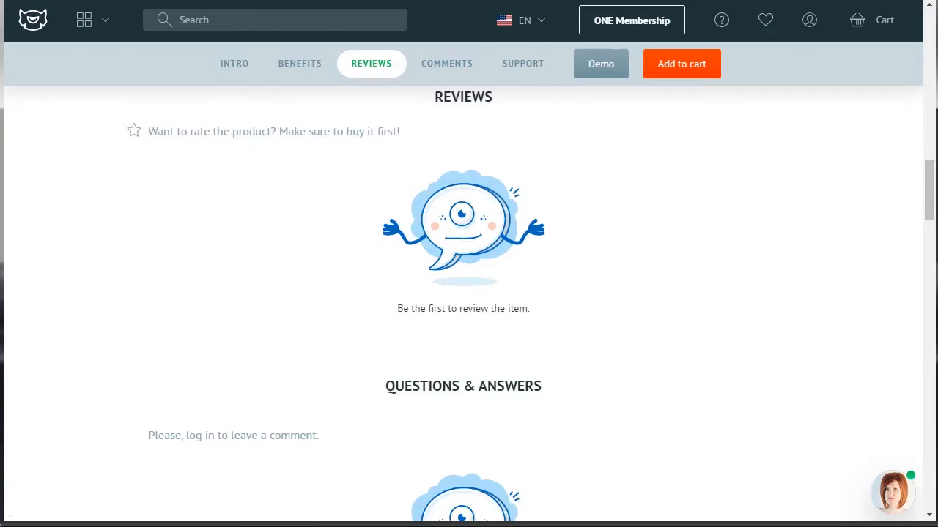
left_click_drag(932, 187, 934, 145)
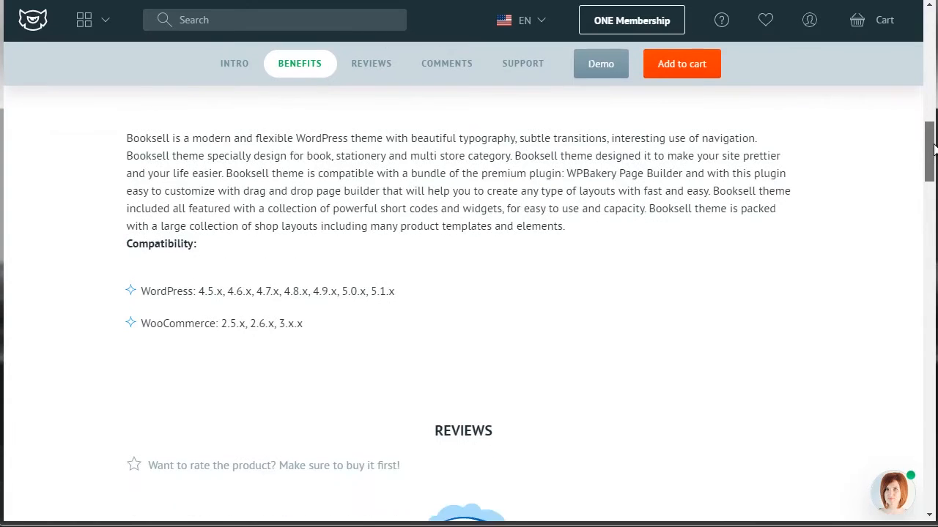
left_click(430, 71)
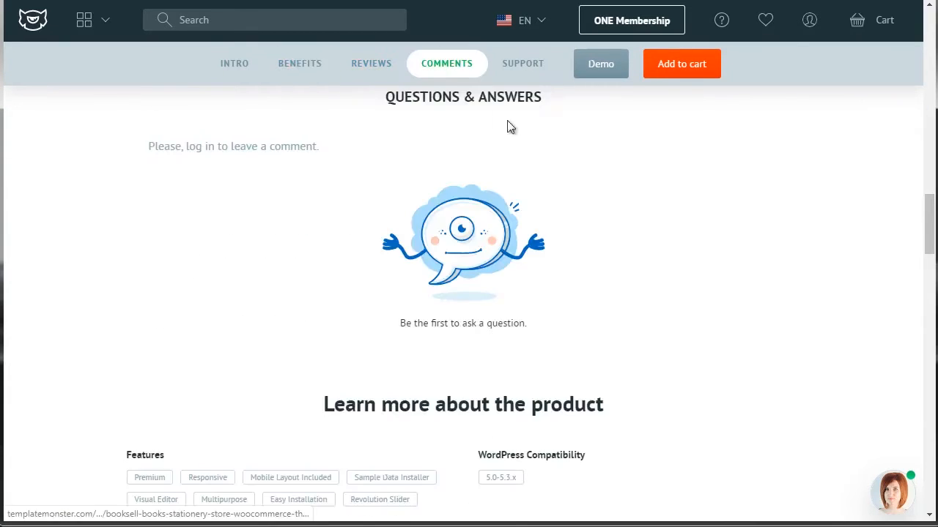
left_click_drag(929, 226, 929, 221)
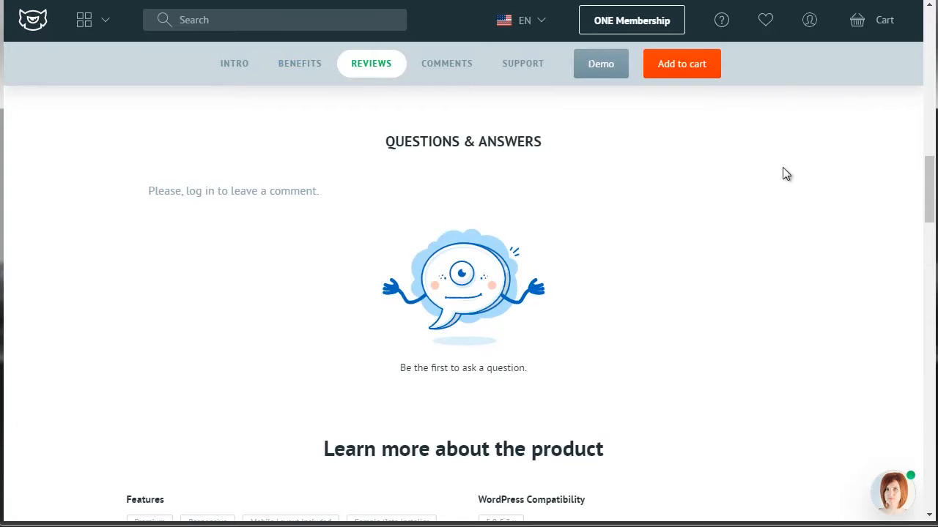
left_click_drag(924, 194, 929, 169)
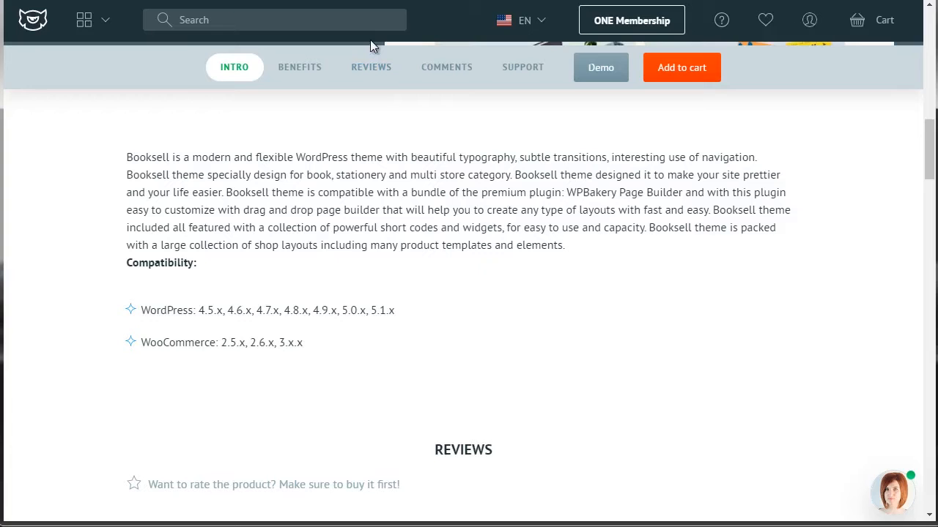
- Switch to the WooCommerce theme store page and look over its theme listing, categories and theme submenu
left_click(110, 1)
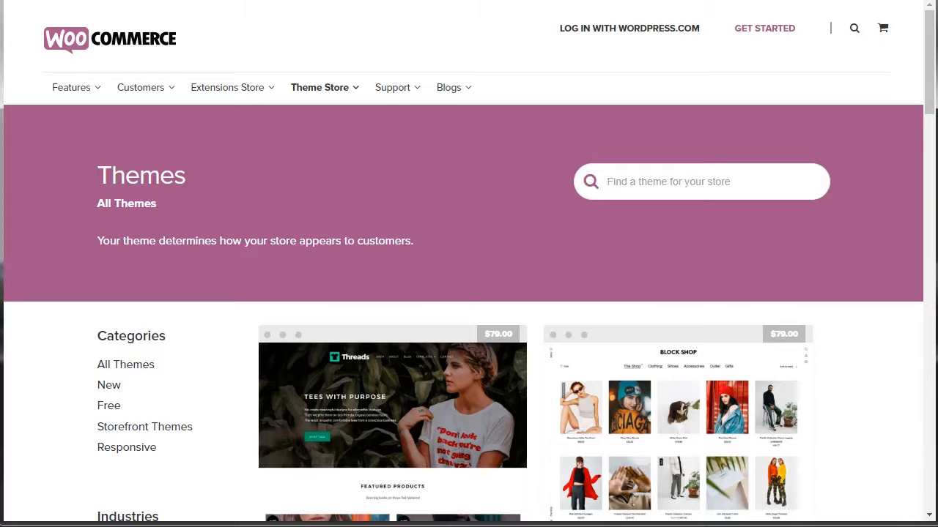
mouse_move(304, 105)
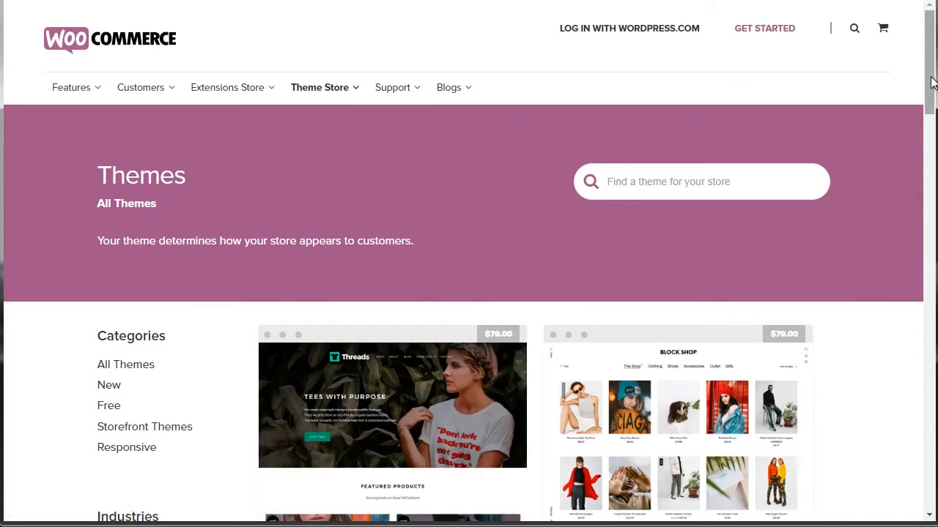
left_click_drag(927, 92, 929, 128)
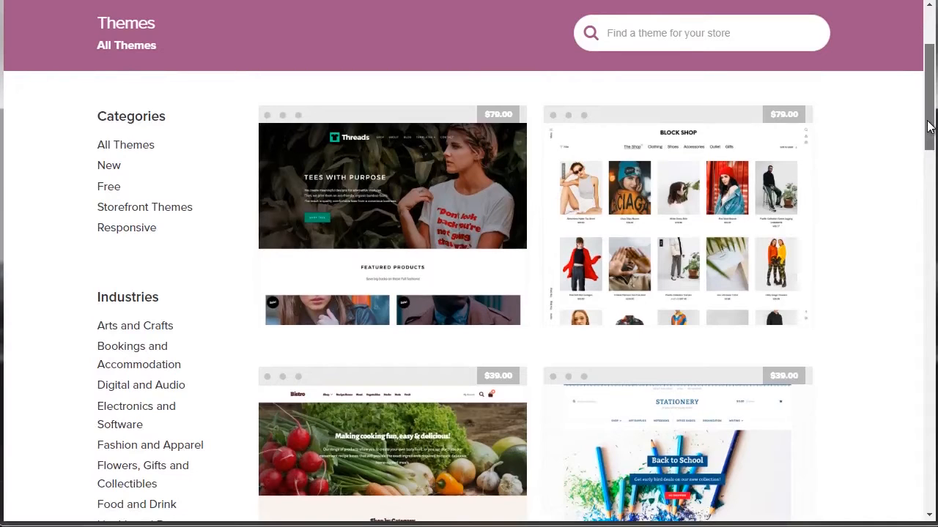
left_click_drag(928, 121, 929, 75)
mouse_move(323, 106)
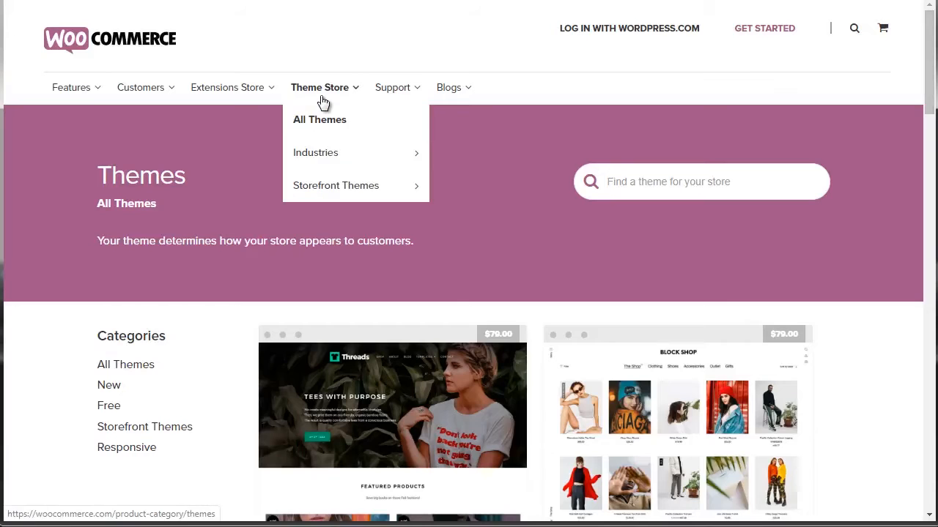
mouse_move(343, 152)
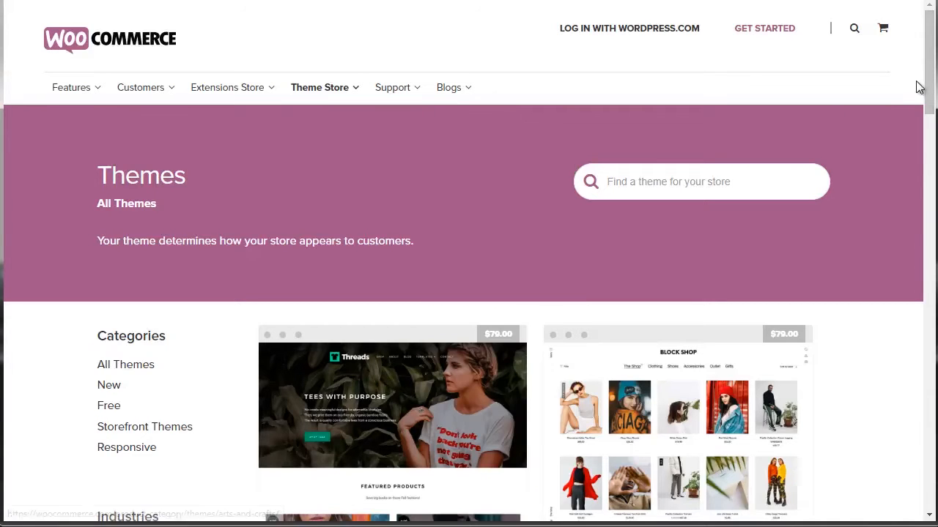
- Filter the theme store by the Electronics and Software industry and view the themes offered
left_click_drag(928, 112, 929, 183)
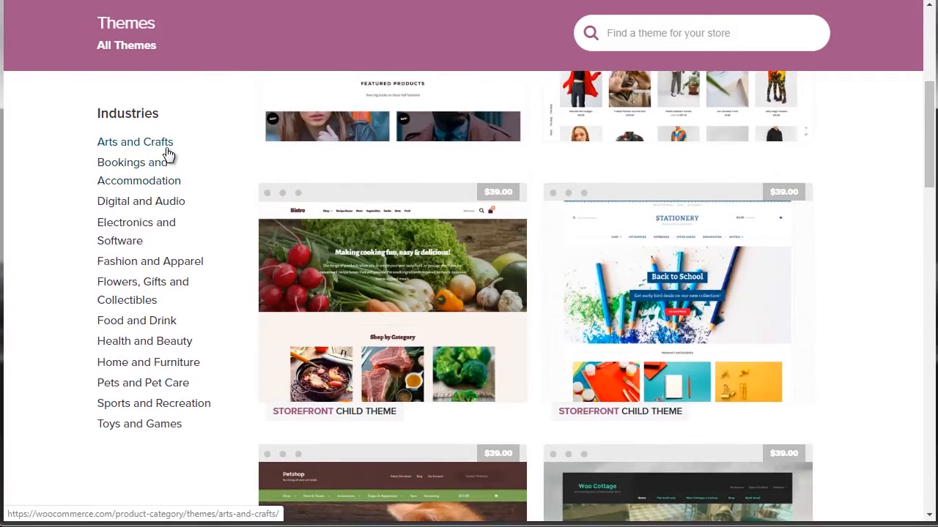
left_click(127, 245)
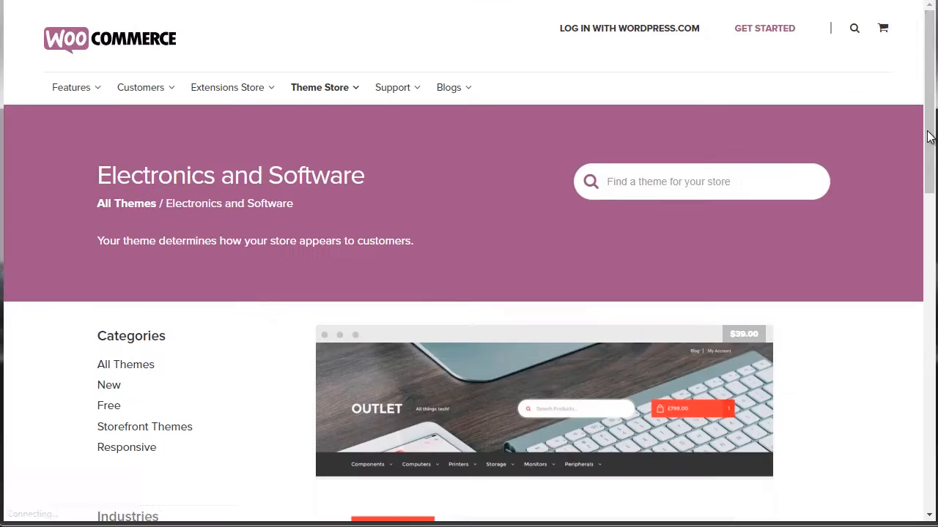
left_click_drag(930, 125, 935, 201)
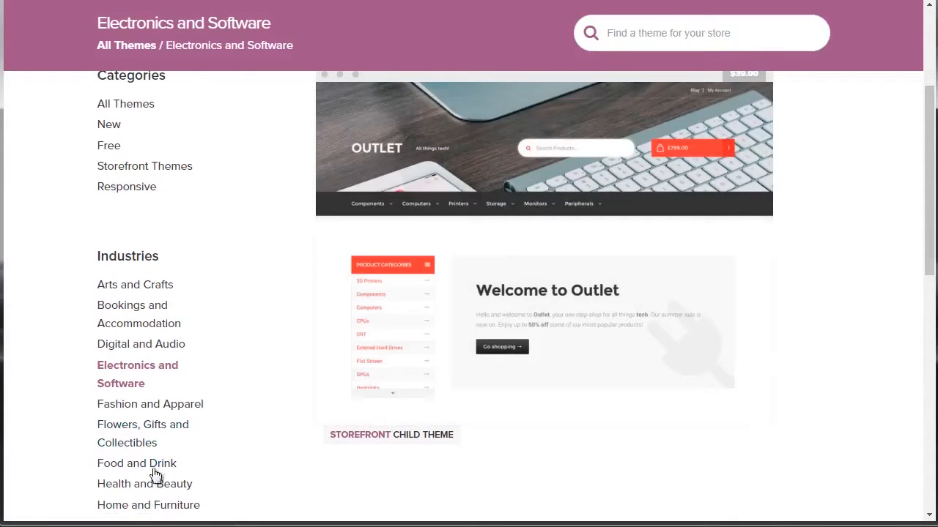
- Filter the themes by the Arts and Crafts industry and open the Stationery theme's product page to review it
left_click(145, 289)
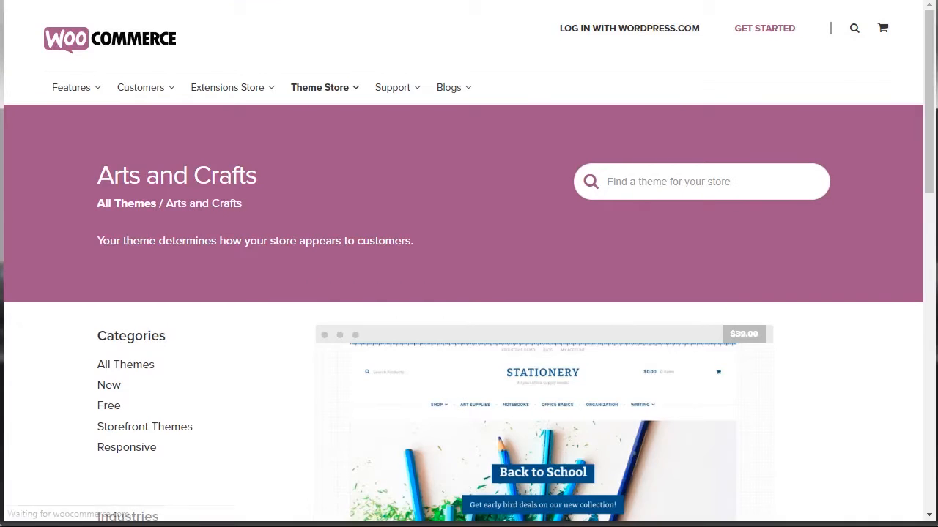
left_click_drag(929, 137, 914, 193)
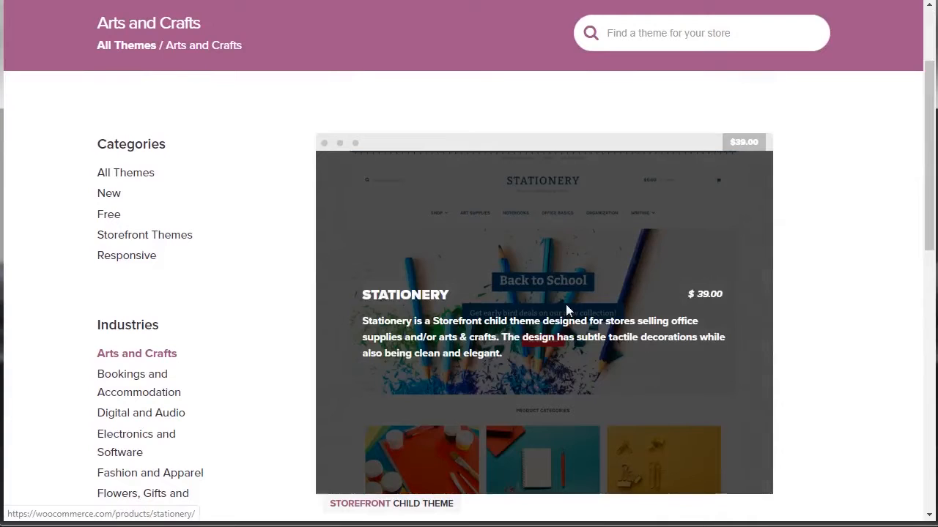
left_click(567, 312)
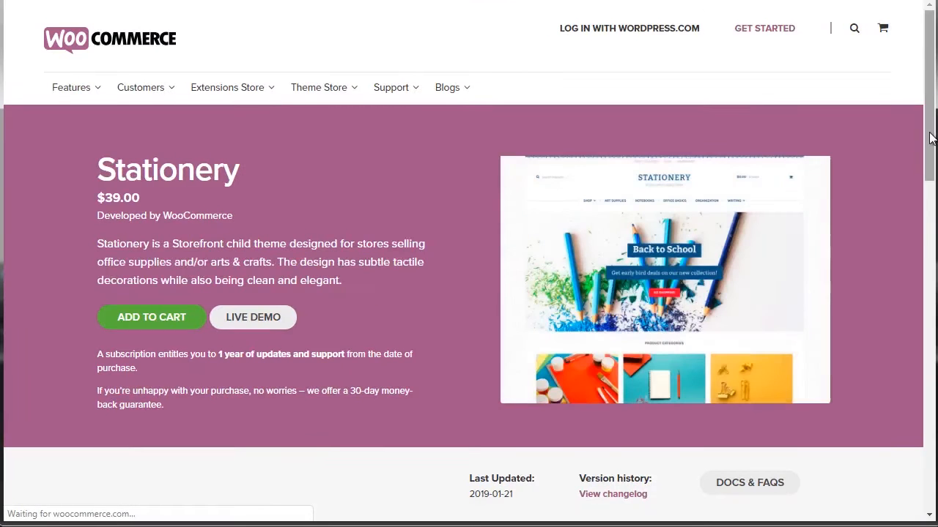
left_click_drag(930, 135, 899, 156)
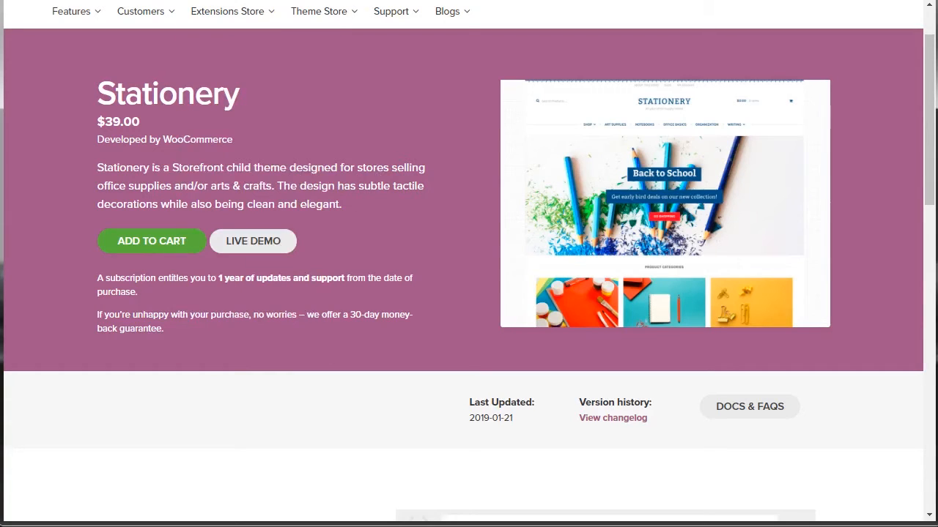
- Switch to the ThemeForest WordPress eCommerce Themes page and look through its weekly bestsellers and themes under $49
left_click(253, 1)
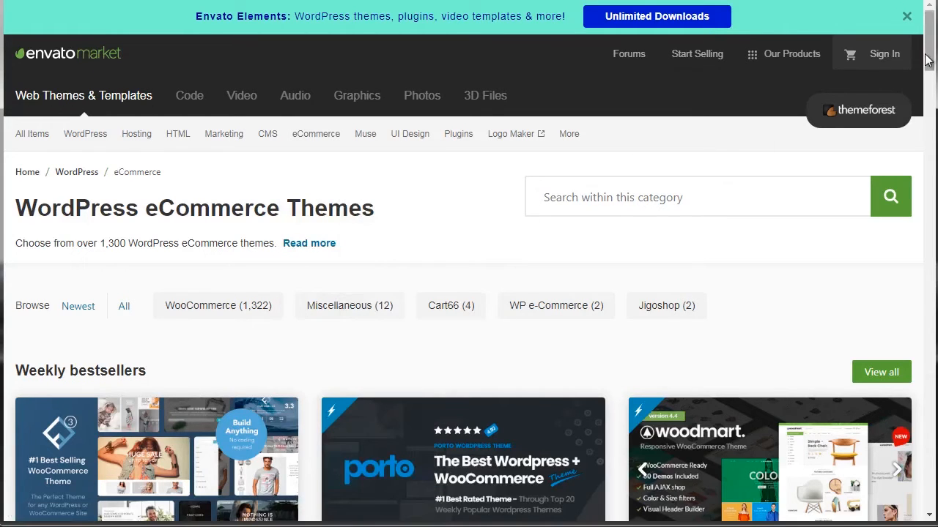
left_click_drag(925, 60, 934, 97)
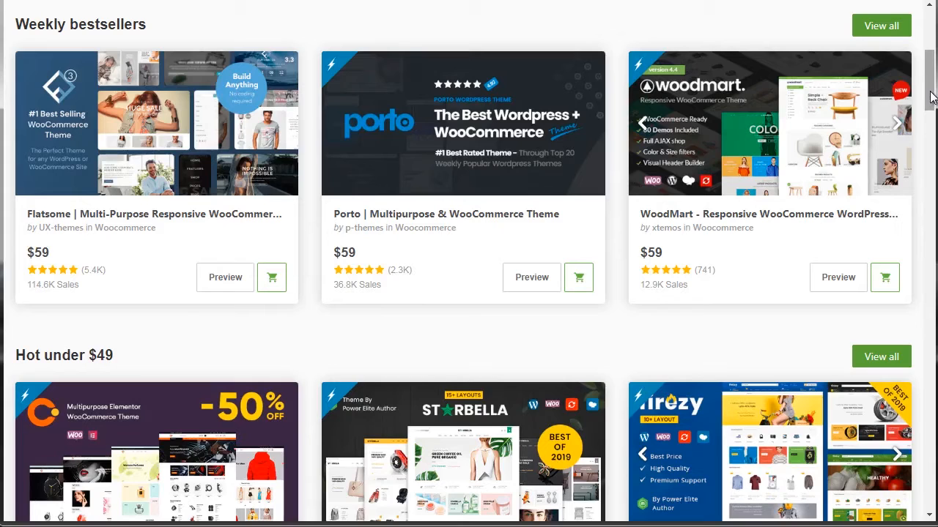
left_click_drag(931, 97, 930, 101)
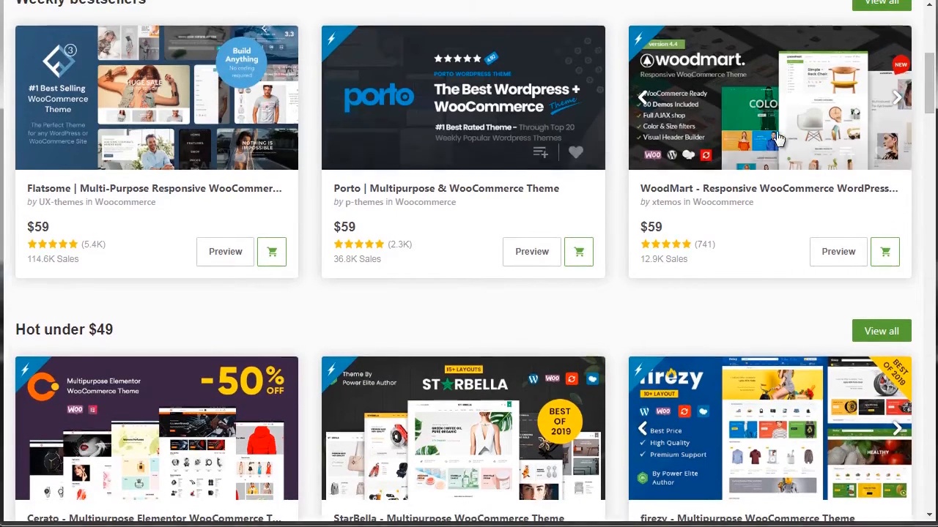
left_click_drag(933, 73, 934, 51)
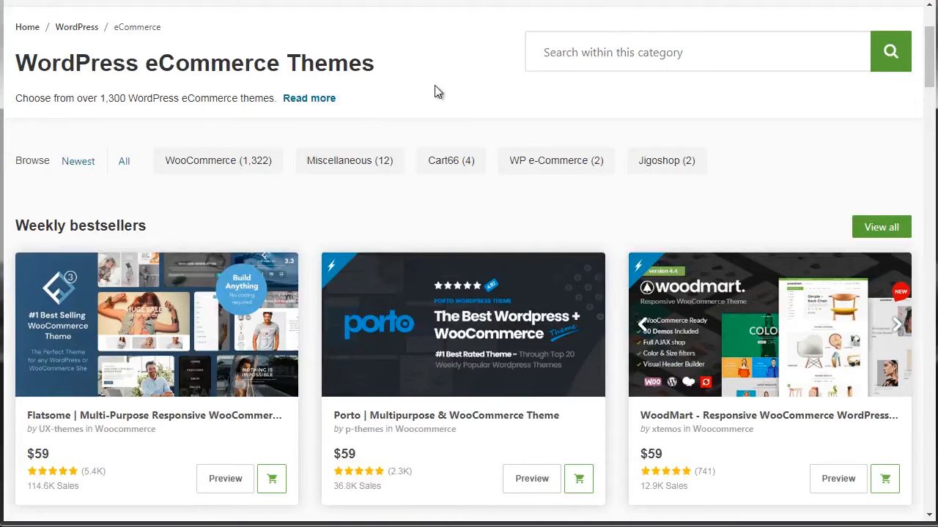
left_click_drag(930, 37, 931, 18)
mouse_move(86, 145)
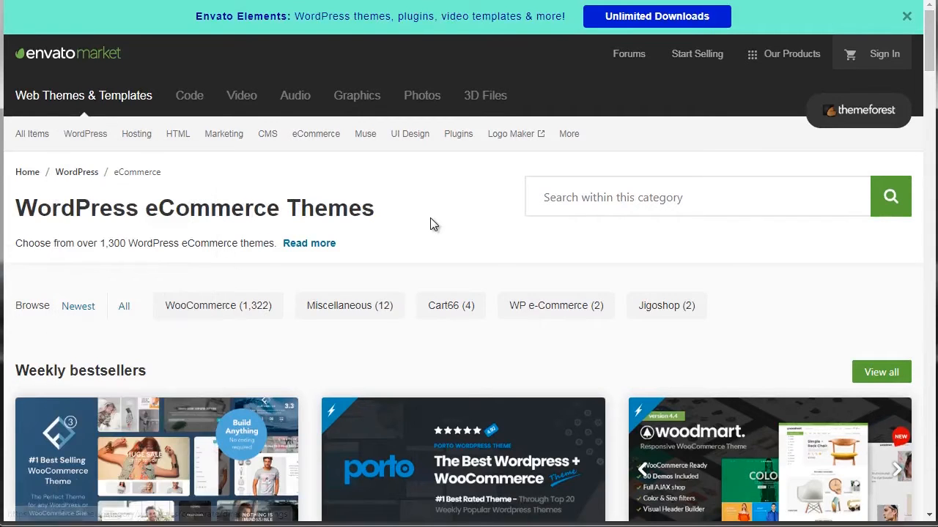
- Open the WoodMart theme from the weekly bestsellers, accept the cookie notice and review its licence and support options
left_click_drag(929, 59, 929, 82)
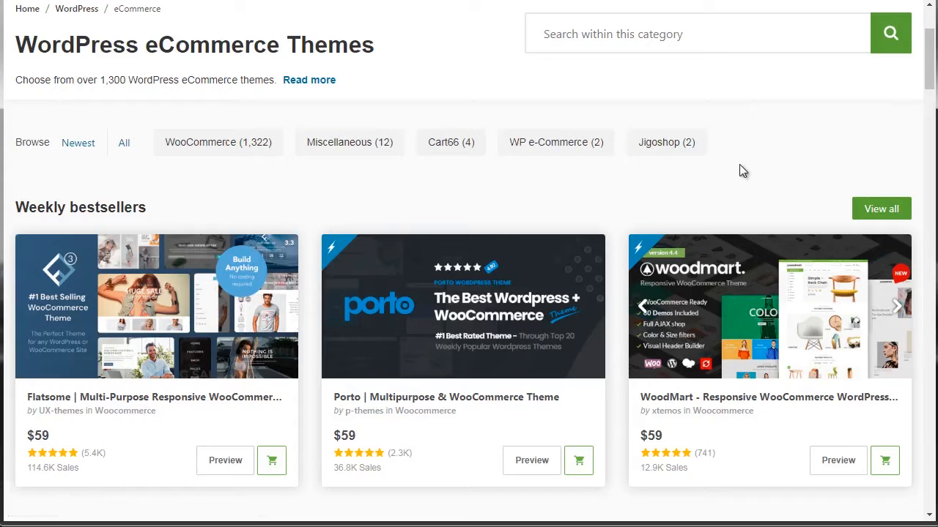
left_click_drag(932, 56, 932, 78)
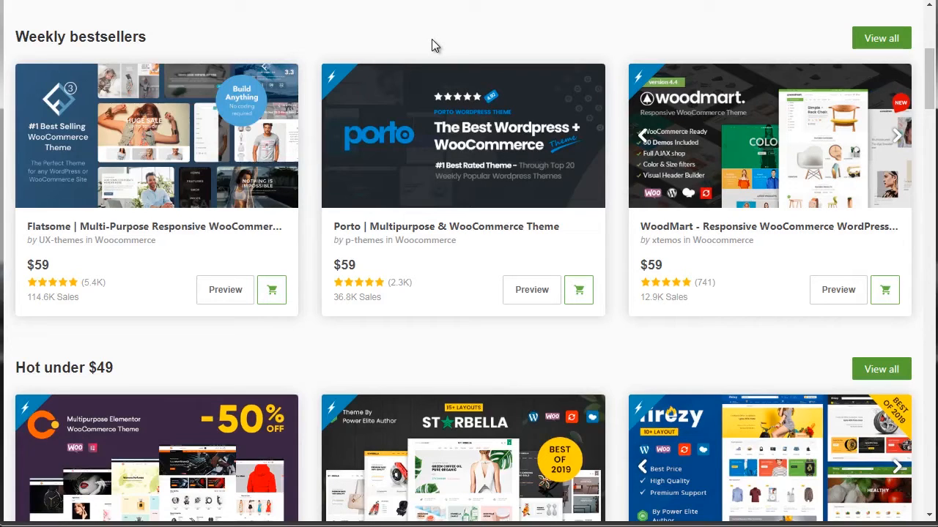
left_click(693, 157)
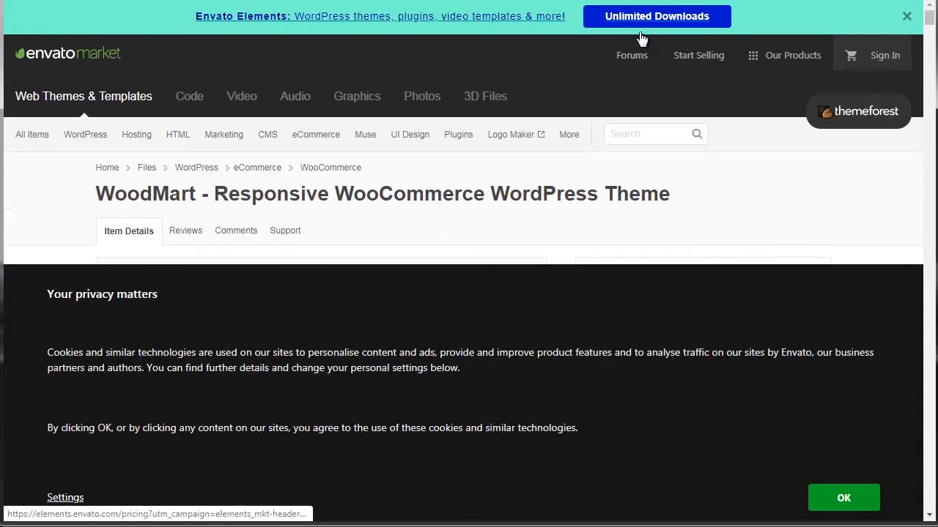
left_click(843, 498)
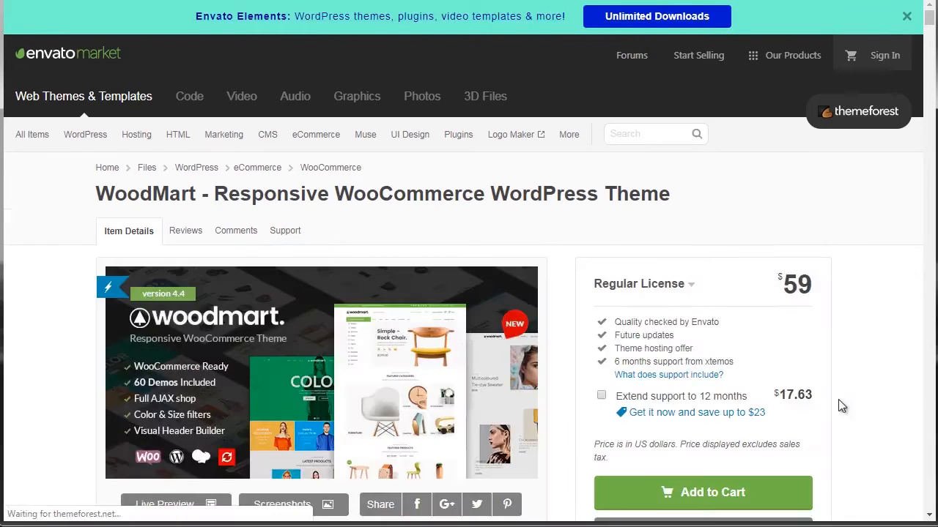
left_click_drag(929, 16, 929, 26)
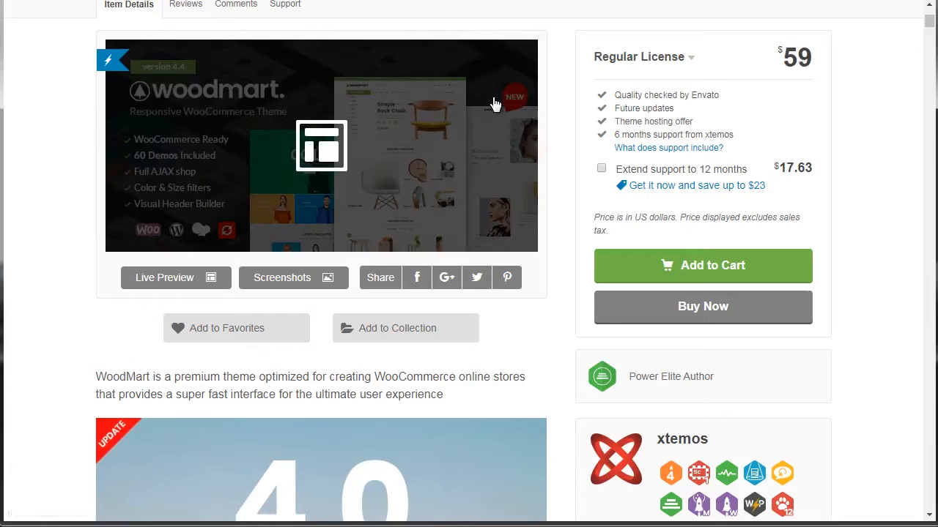
left_click_drag(931, 20, 932, 20)
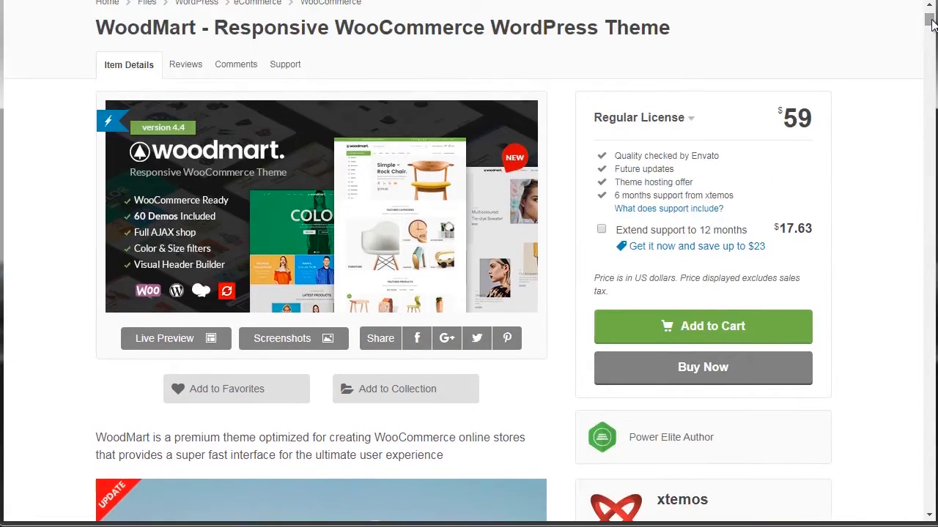
- Look through the WoodMart description for its header builder, compatible plugins and update history
left_click_drag(930, 20, 929, 114)
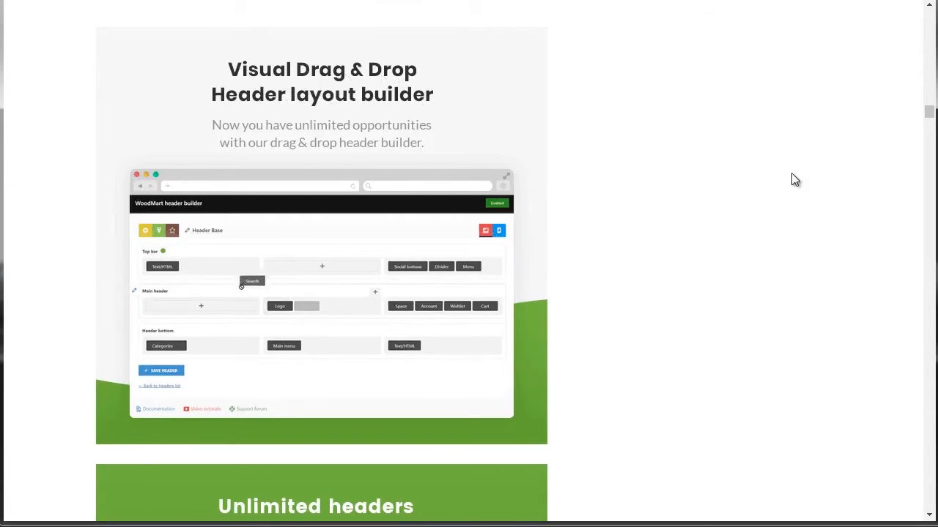
left_click_drag(929, 110, 909, 215)
scroll(910, 216, "down", 10)
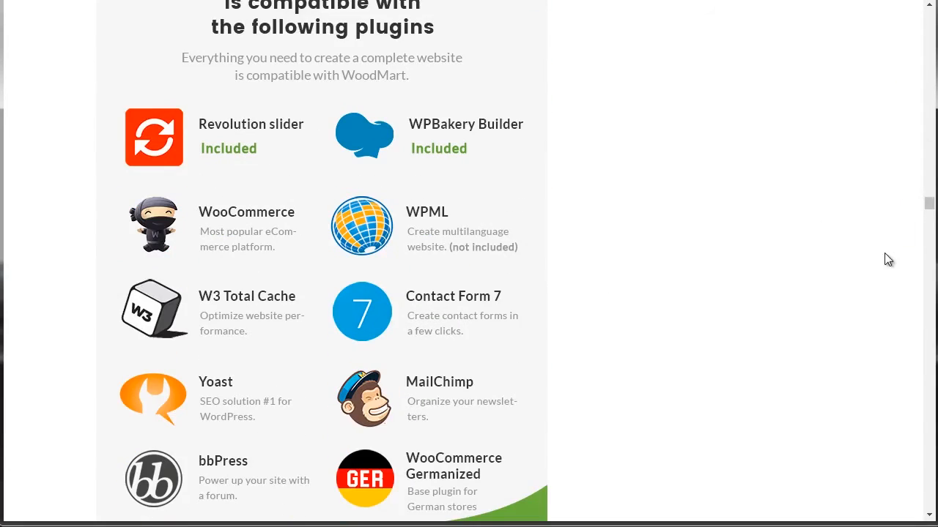
left_click_drag(930, 208, 923, 406)
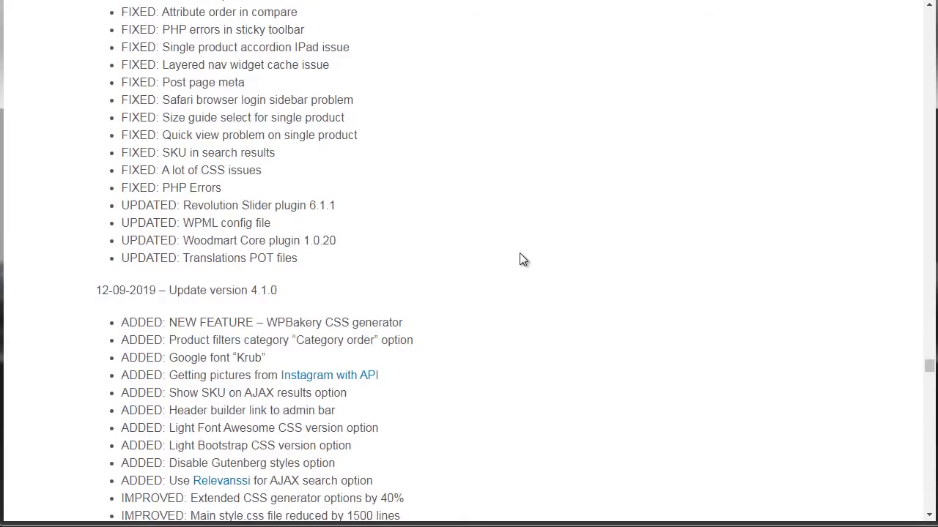
- Examine the latest changelog entries for WoodMart, highlighting the version 4.4.0 list of additions, fixes and updates
scroll(523, 260, "up", 10)
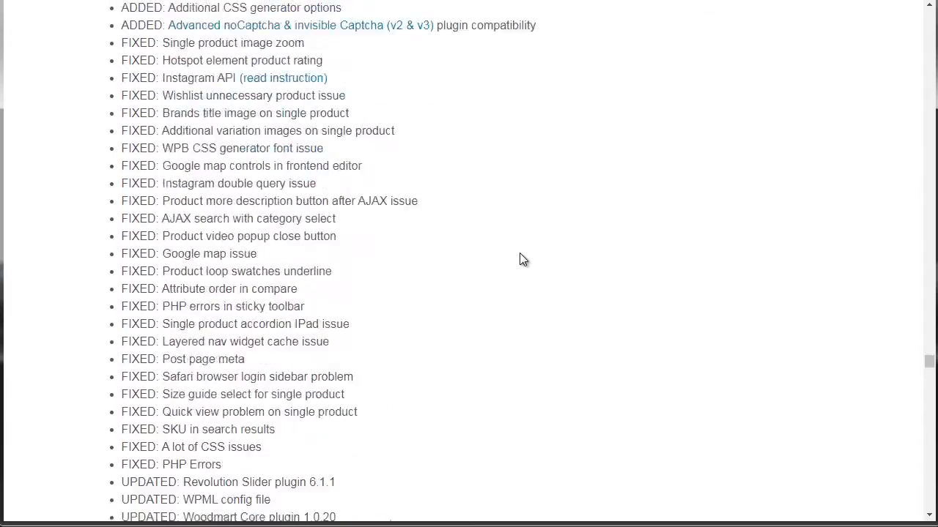
scroll(523, 260, "up", 7)
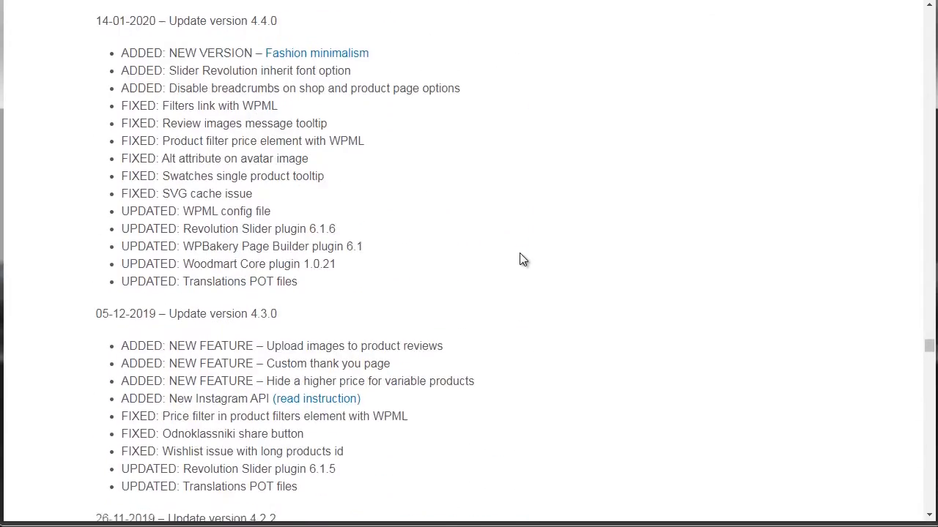
scroll(523, 260, "up", 1)
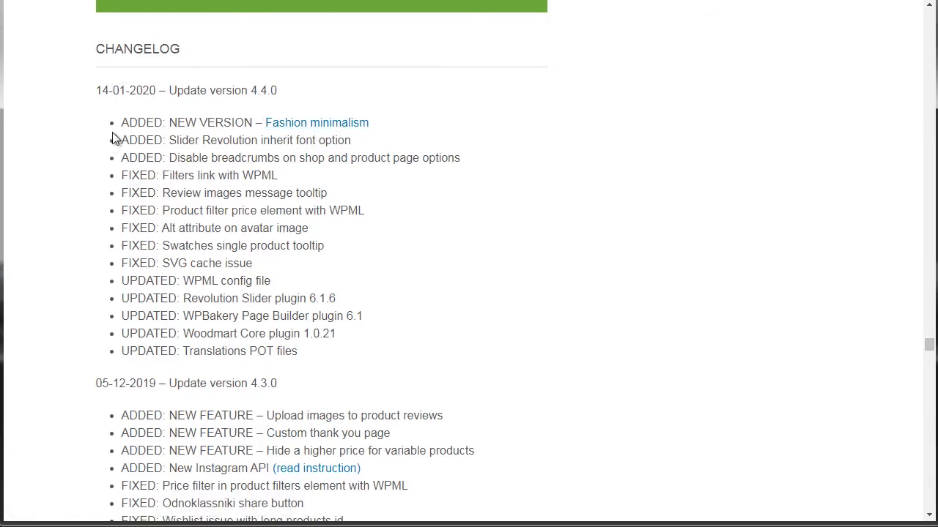
left_click_drag(123, 124, 129, 125)
left_click_drag(161, 166, 336, 352)
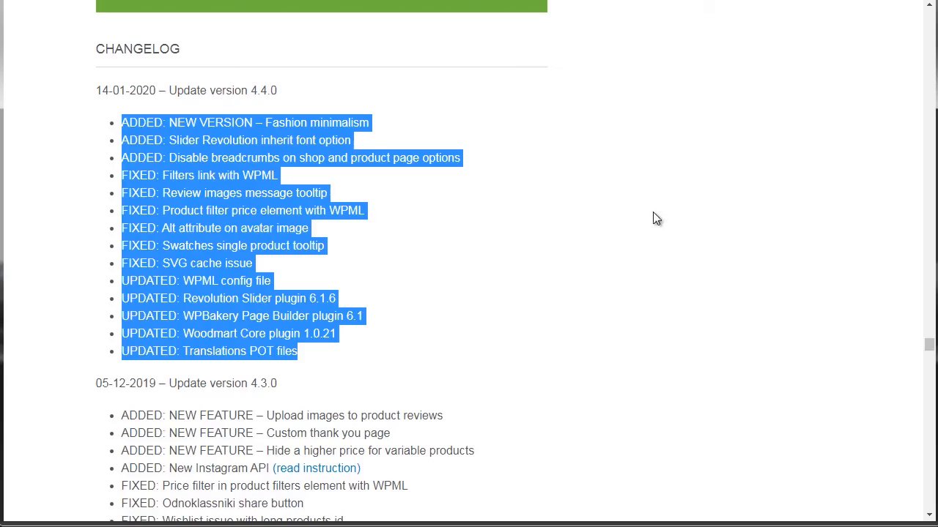
left_click(761, 219)
- Check WoodMart's compatibility and sales details, then open its comments page in a new tab and read the buyer questions and author replies
left_click_drag(929, 344, 930, 36)
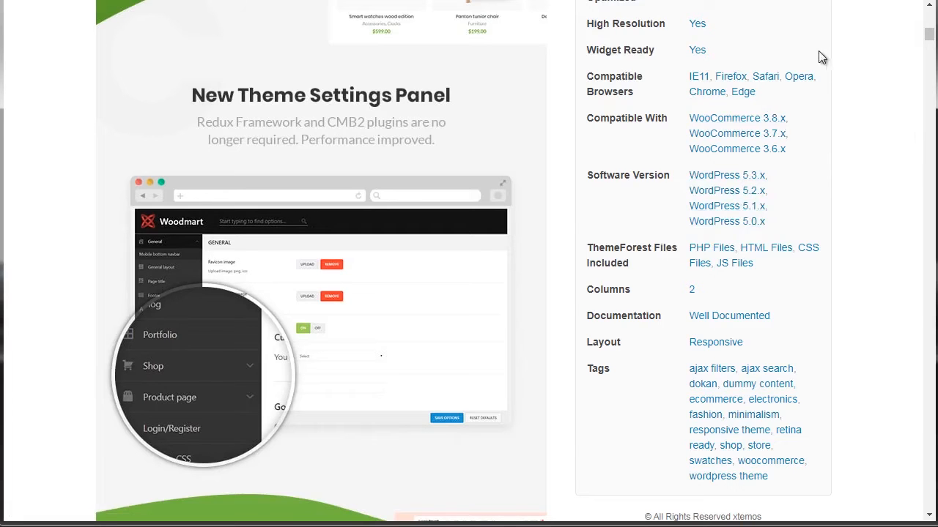
left_click_drag(929, 42, 928, 36)
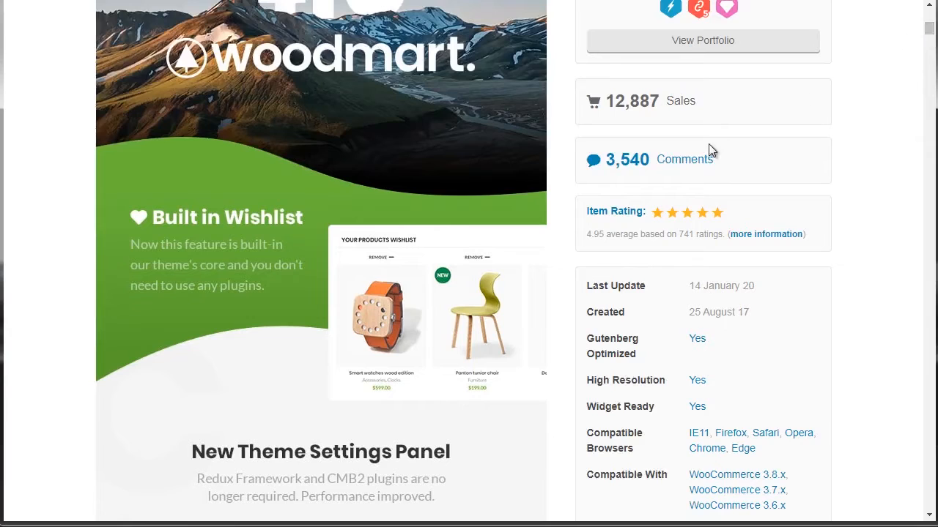
right_click(692, 163)
left_click(714, 176)
left_click(471, 0)
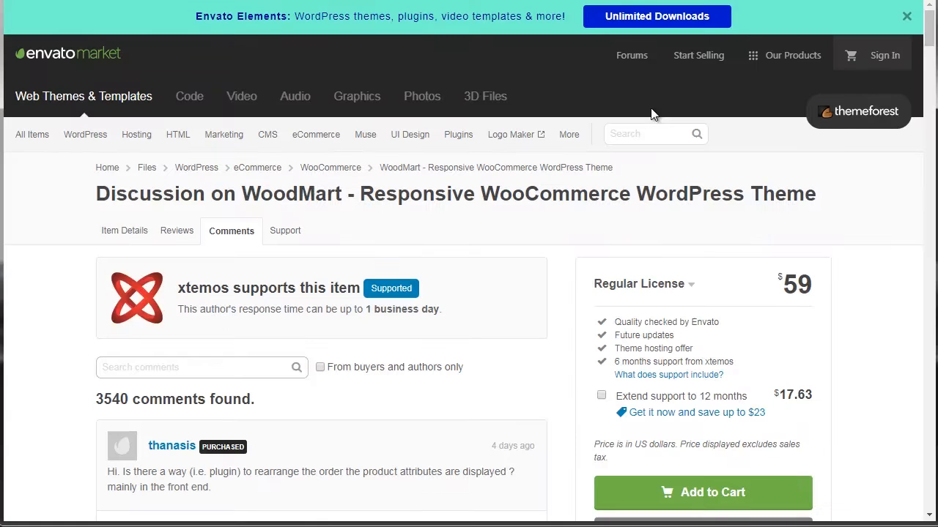
left_click_drag(932, 36, 930, 62)
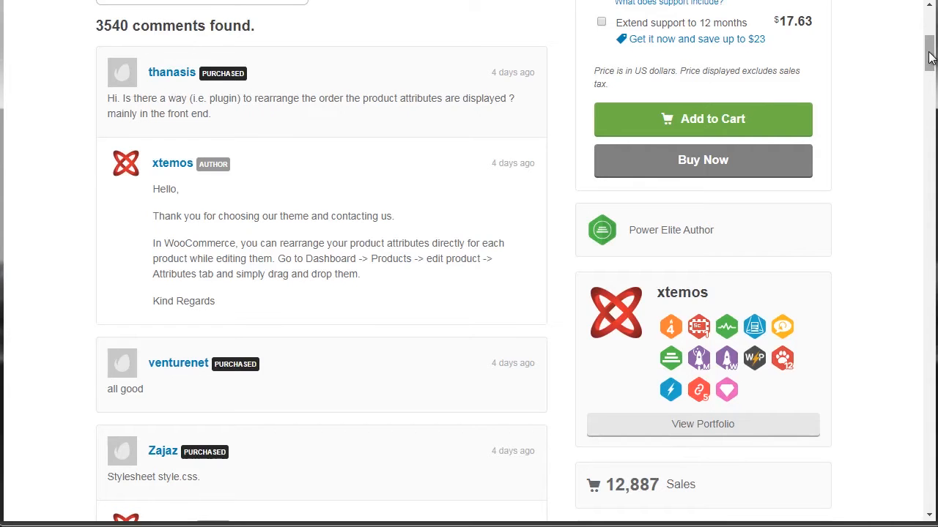
left_click_drag(929, 57, 929, 89)
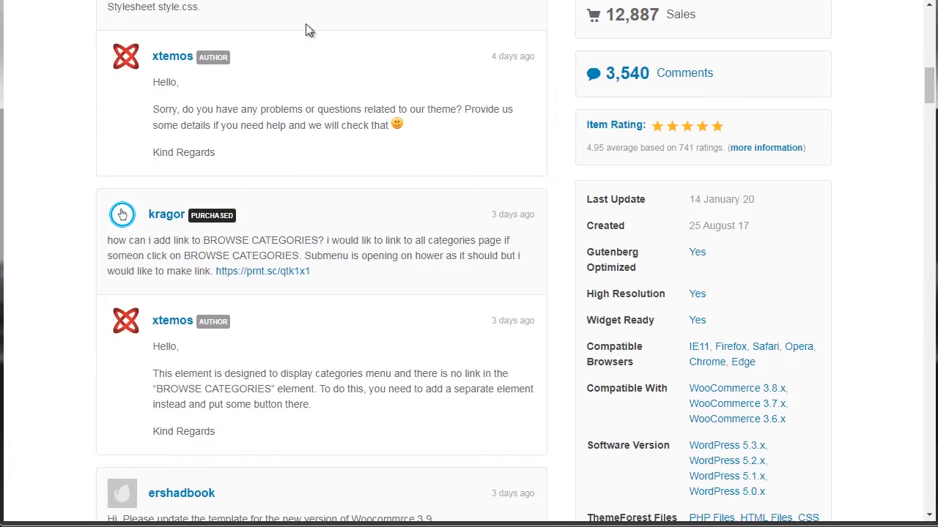
- Switch to the Creative Market results for "woocommerce" and look through the themes, their prices and the filter options
left_click(150, 2)
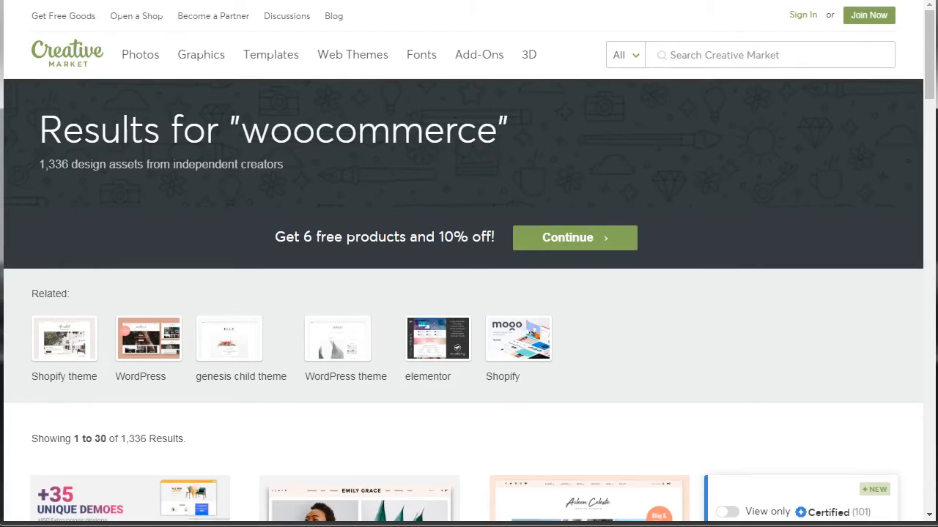
scroll(197, 165, "down", 1)
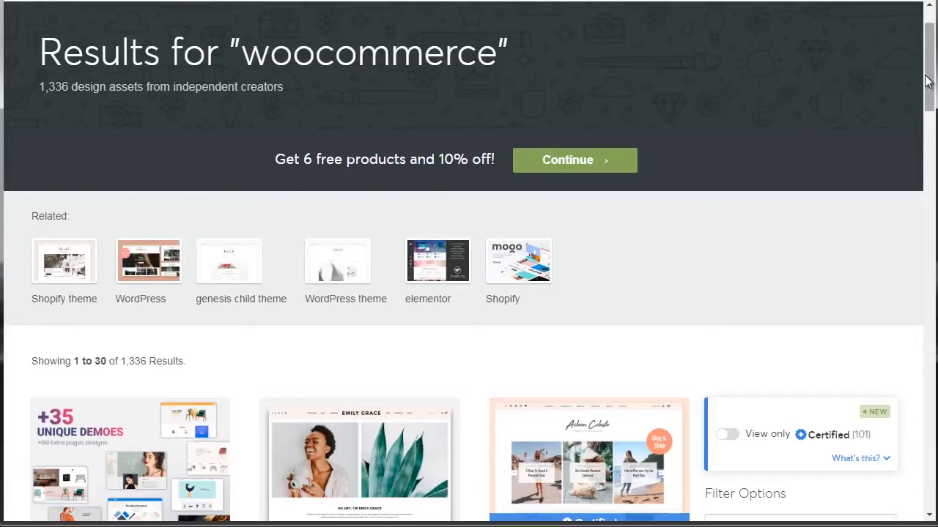
scroll(932, 51, "up", 2)
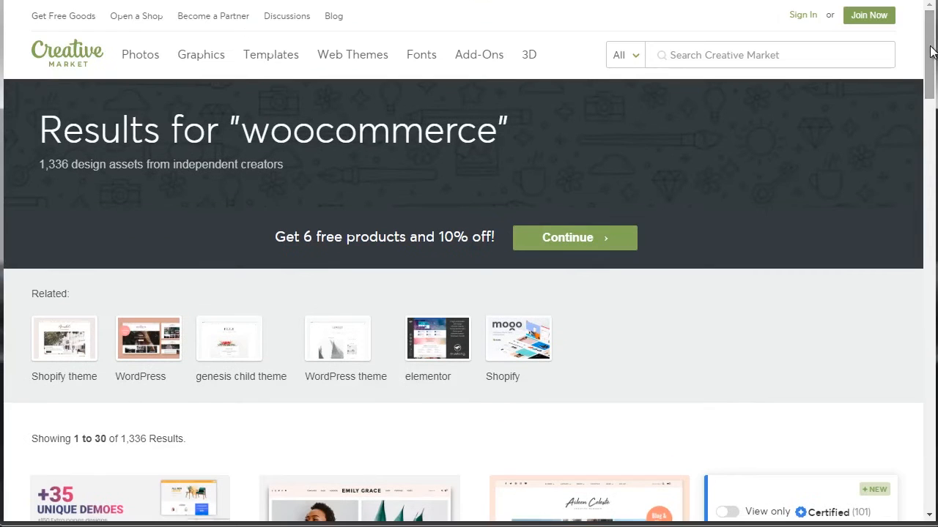
scroll(932, 51, "down", 2)
scroll(932, 63, "up", 2)
mouse_move(930, 74)
left_mouse_down()
mouse_move(928, 447)
mouse_move(927, 55)
left_mouse_up()
left_click_drag(933, 78, 932, 147)
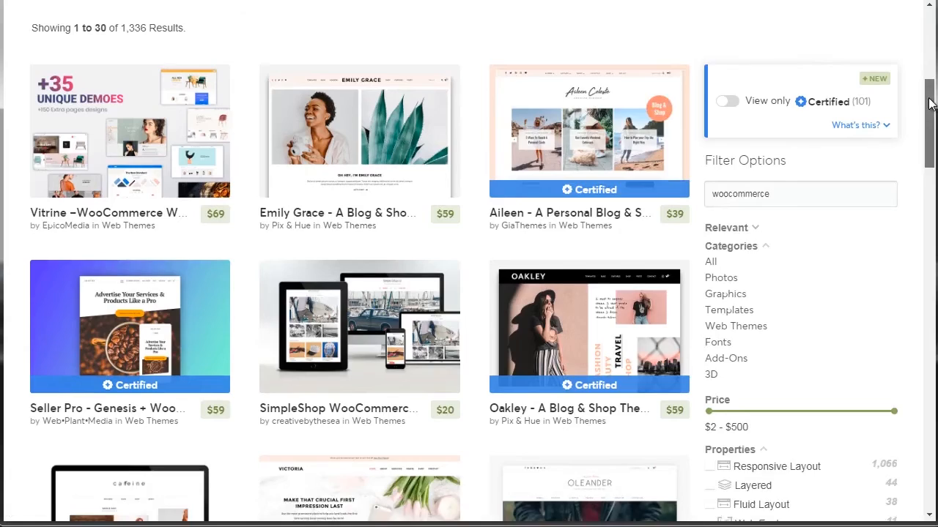
left_click_drag(924, 96, 932, 127)
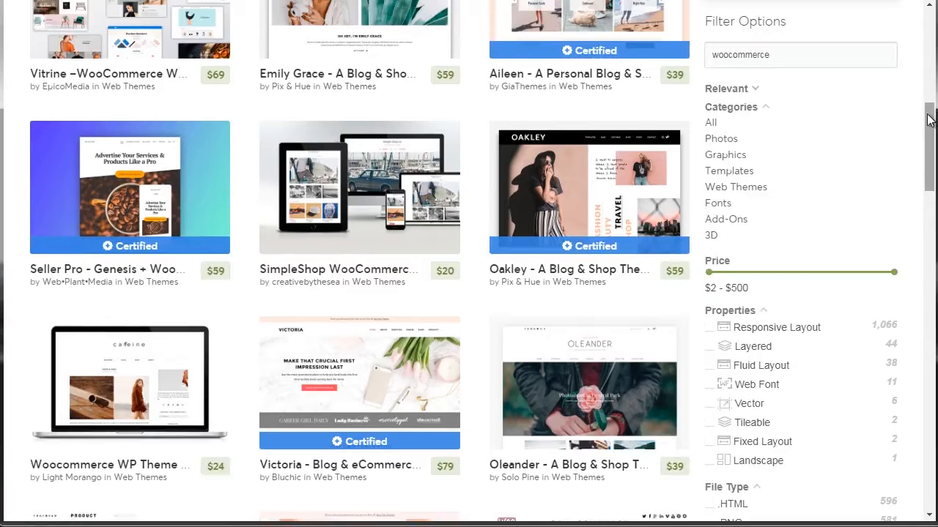
left_click_drag(931, 128, 932, 106)
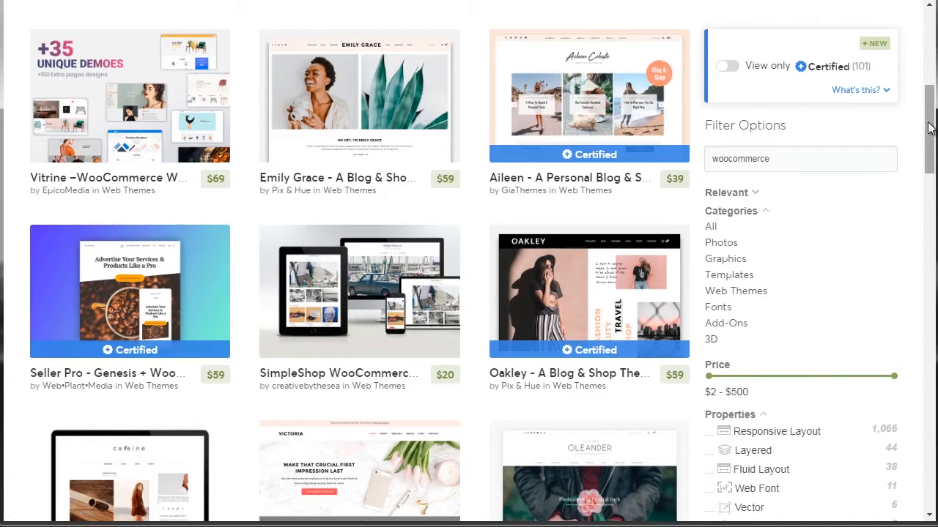
left_click_drag(930, 128, 930, 130)
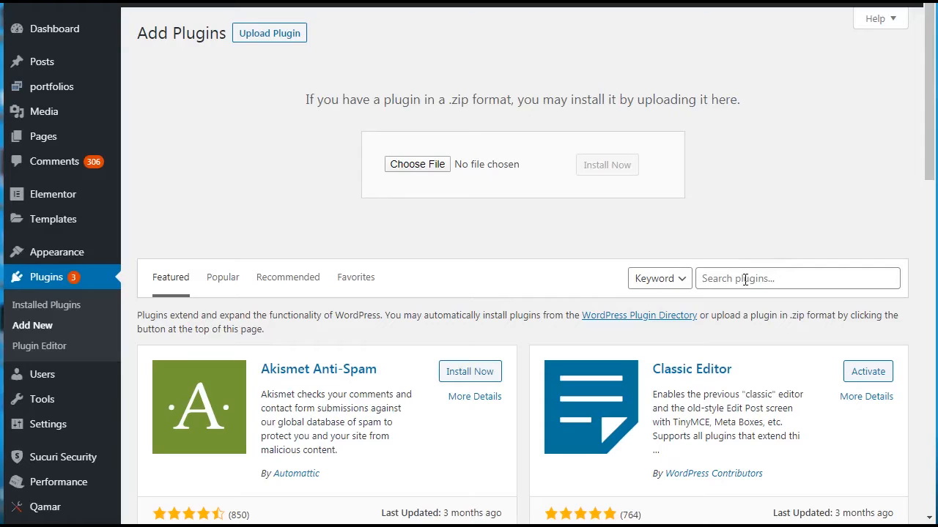
- Search the WordPress plugin directory for "woocommerce", then install and activate the WooCommerce plugin
left_click(745, 280)
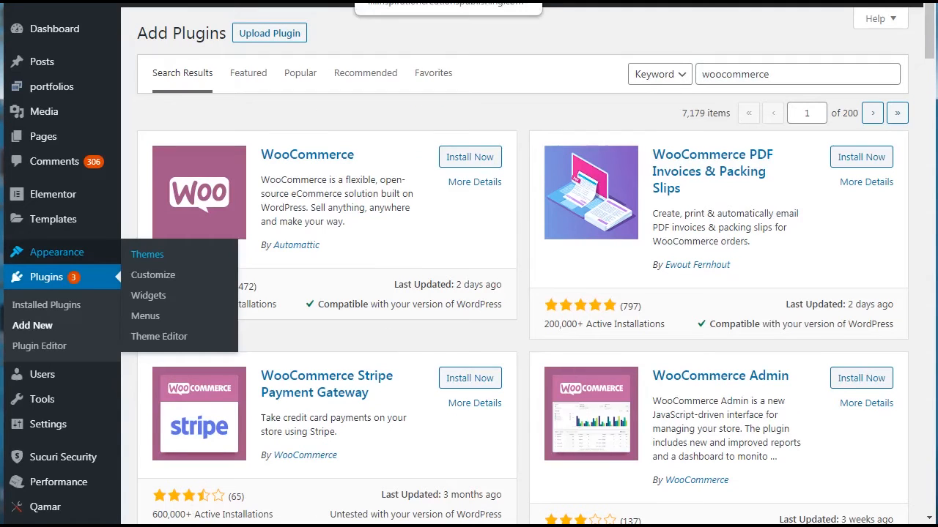
left_click(776, 77)
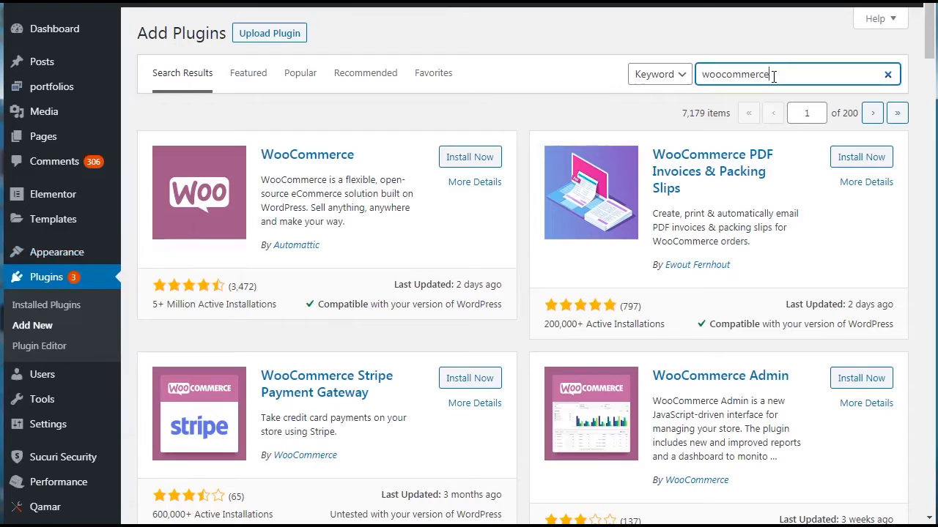
double_click(771, 75)
left_click(362, 114)
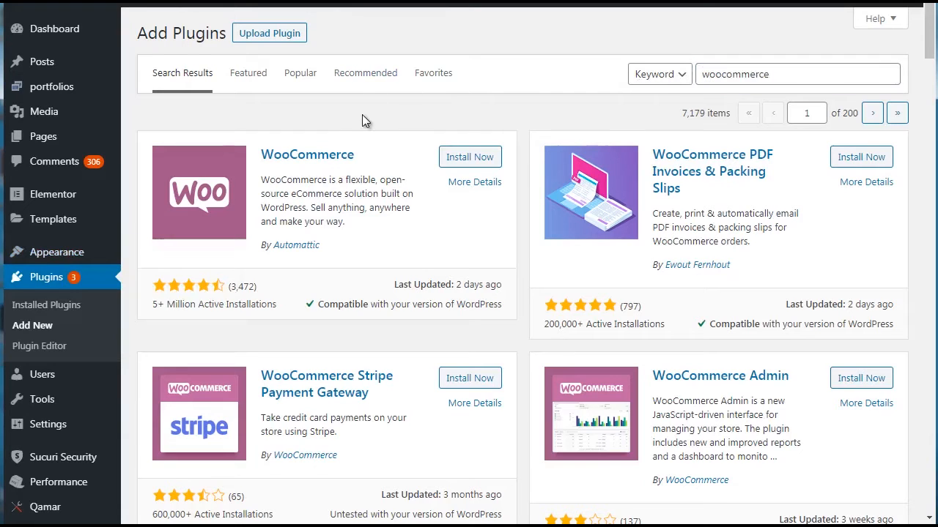
left_click(471, 158)
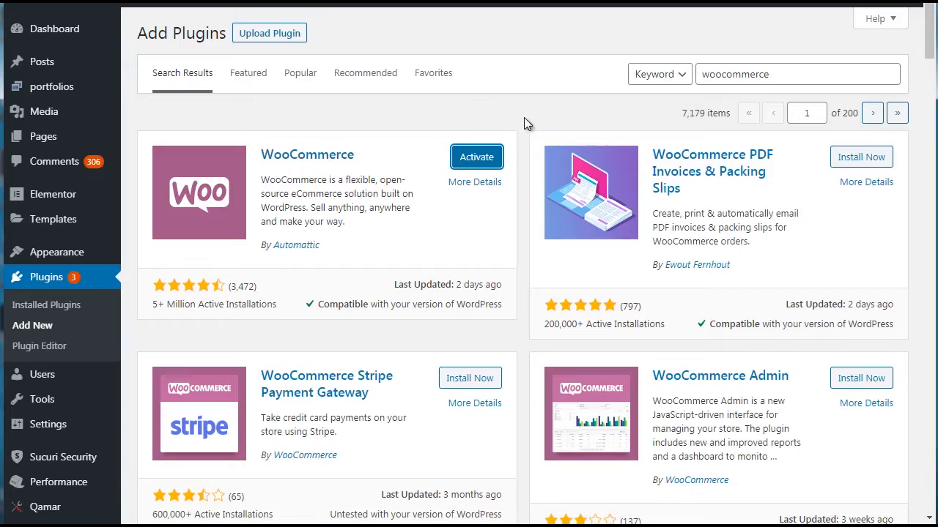
left_click(482, 156)
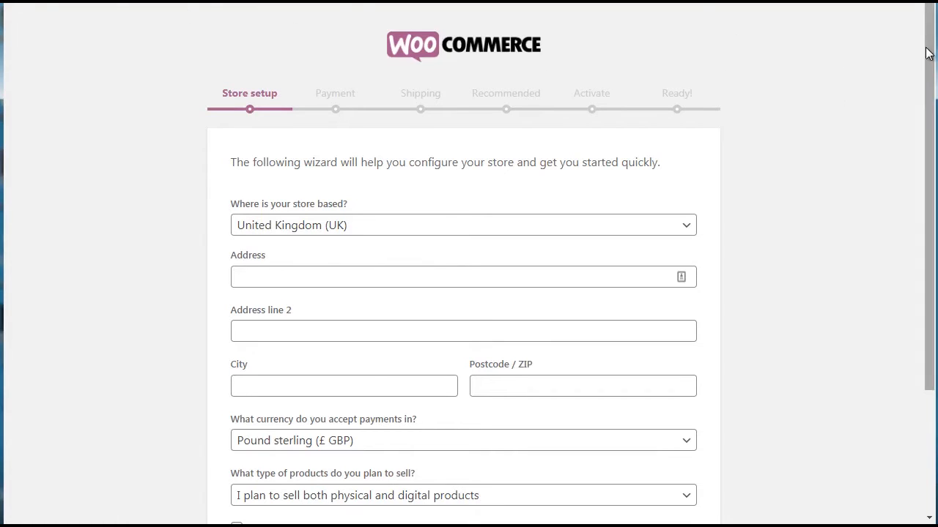
- Set the store's base country to United States (US) in the WooCommerce setup wizard and continue to the payment stage
left_click_drag(930, 59, 936, 138)
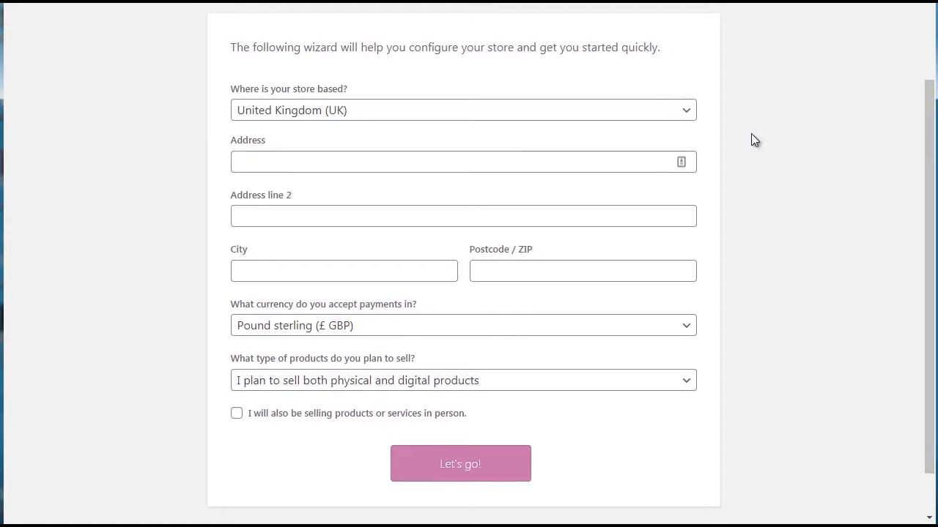
left_click(356, 115)
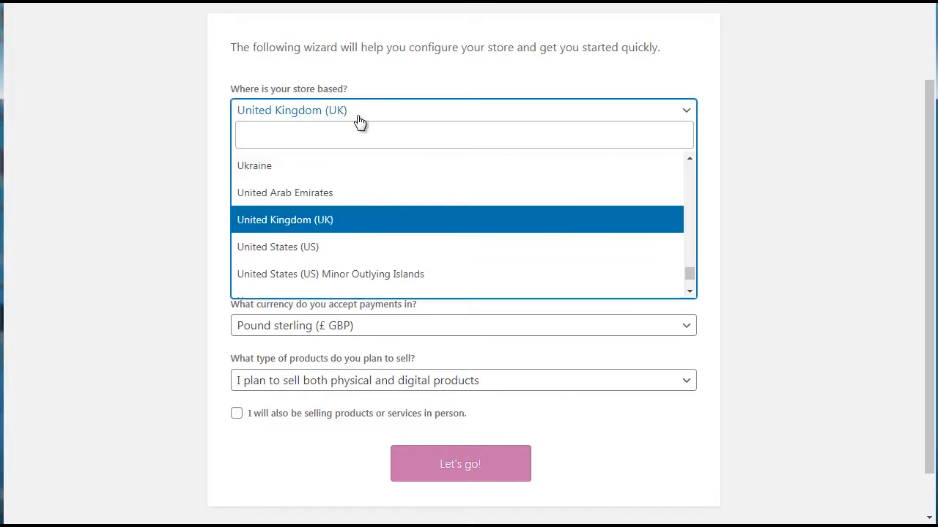
left_click(286, 249)
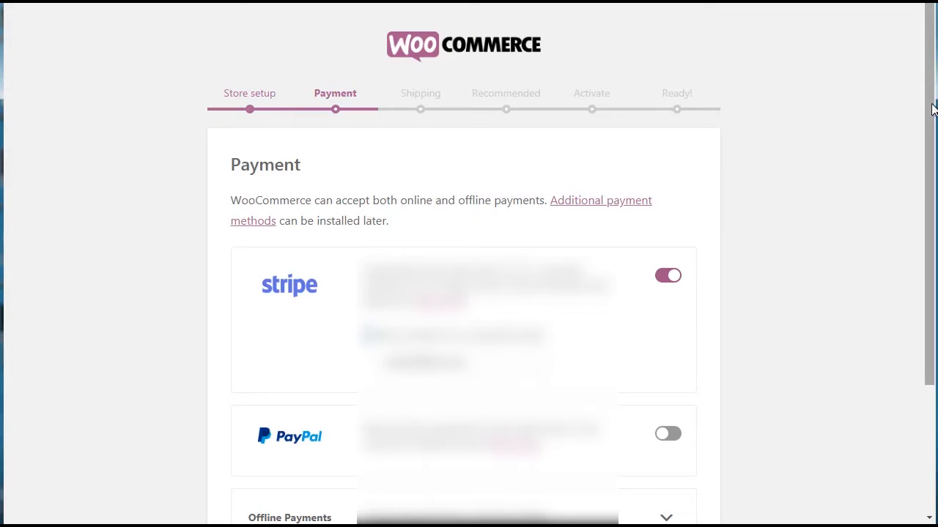
- Turn off Stripe as a payment method, leave PayPal disabled, and continue to the shipping stage
left_click_drag(932, 108, 932, 168)
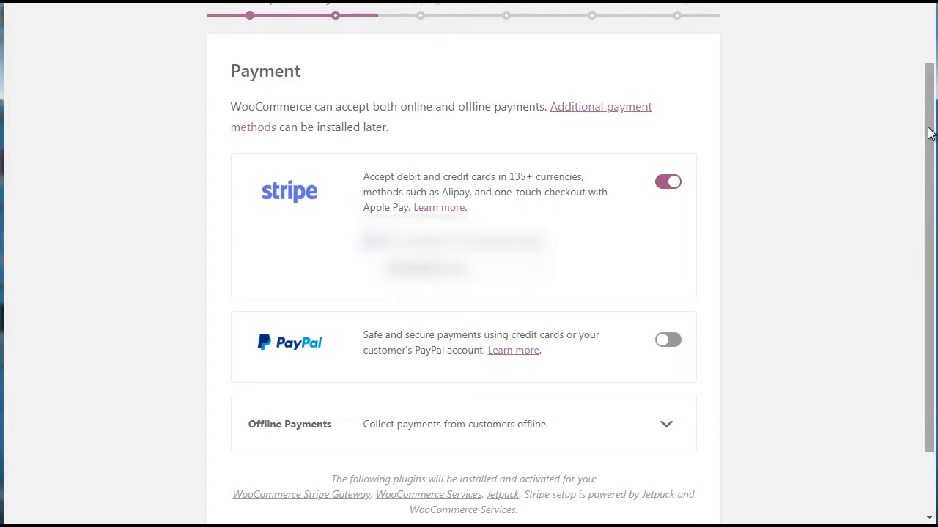
mouse_move(929, 132)
left_mouse_down()
mouse_move(928, 184)
mouse_move(920, 148)
left_mouse_up()
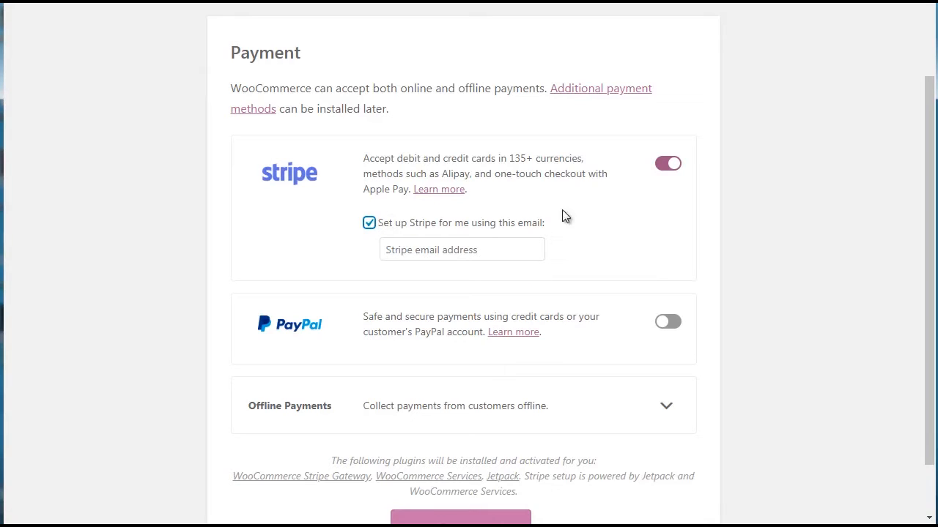
left_click(671, 168)
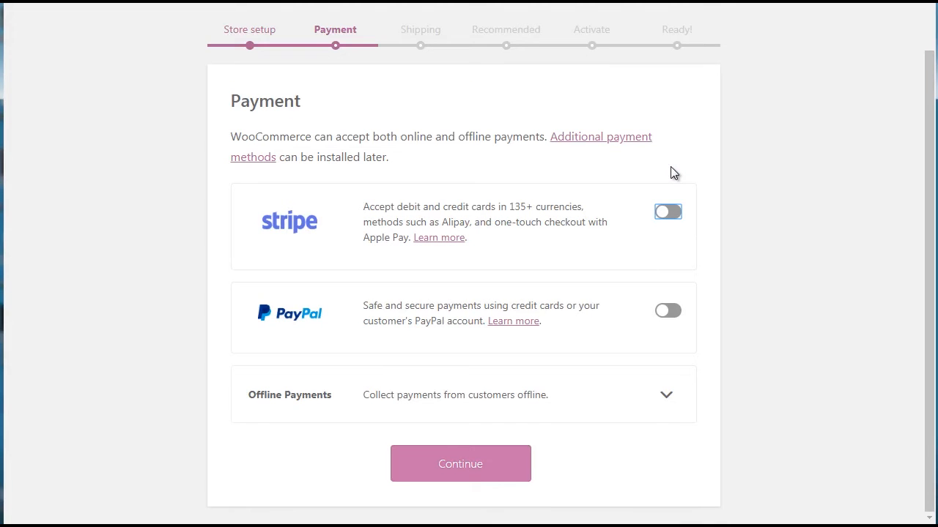
left_click(462, 469)
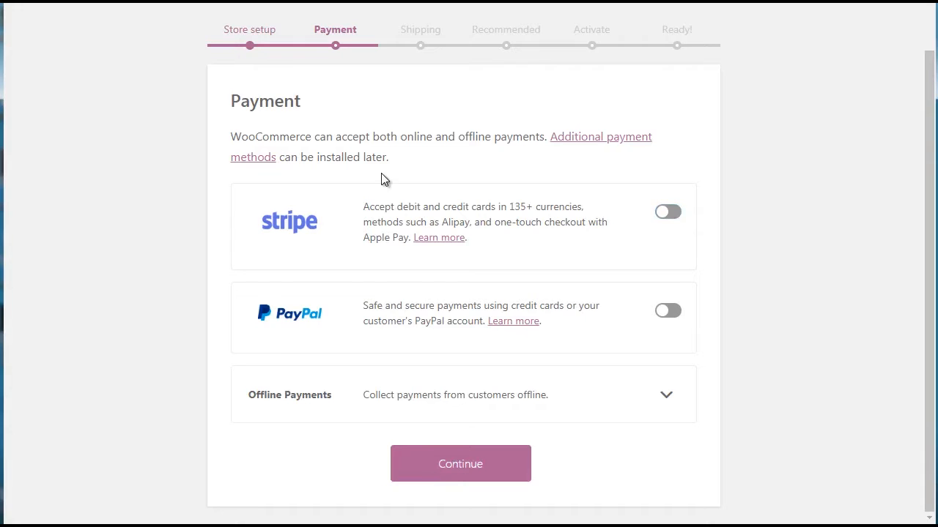
left_click(470, 464)
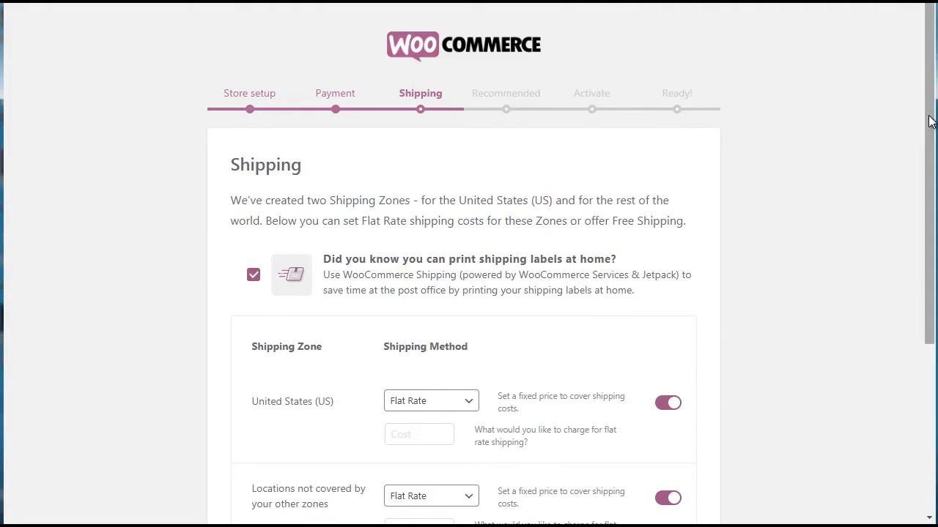
- Set the flat rate shipping cost to 0 for both United States (US) and locations not covered by other zones, and continue
left_click_drag(929, 124, 921, 242)
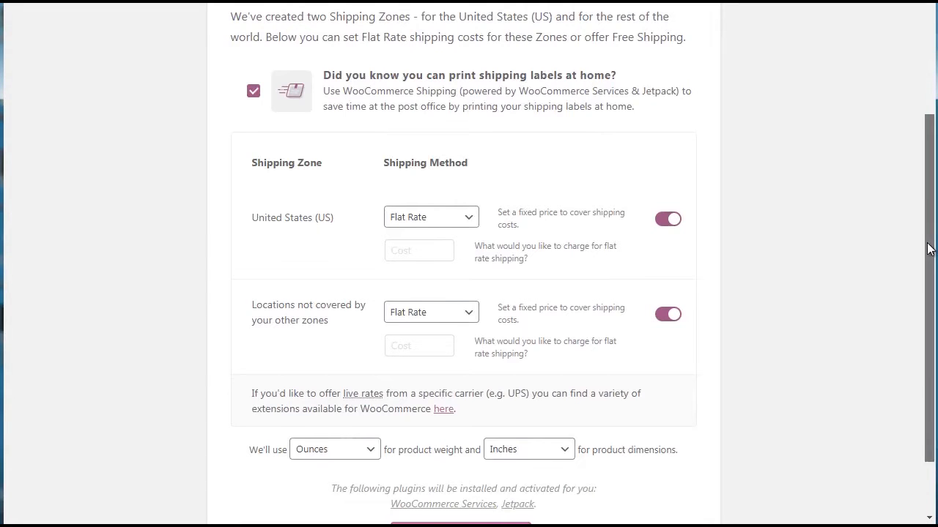
mouse_move(931, 245)
left_mouse_down()
mouse_move(936, 204)
mouse_move(936, 260)
left_mouse_up()
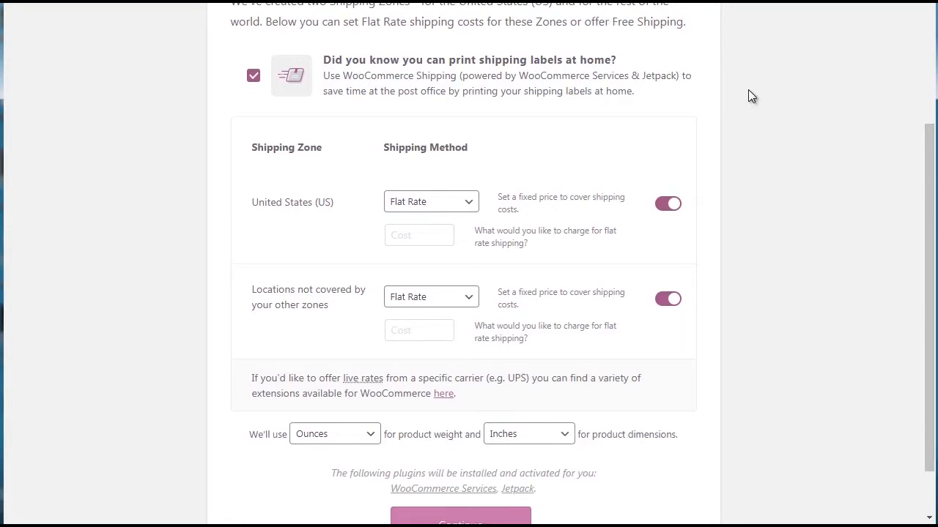
scroll(753, 121, "down", 1)
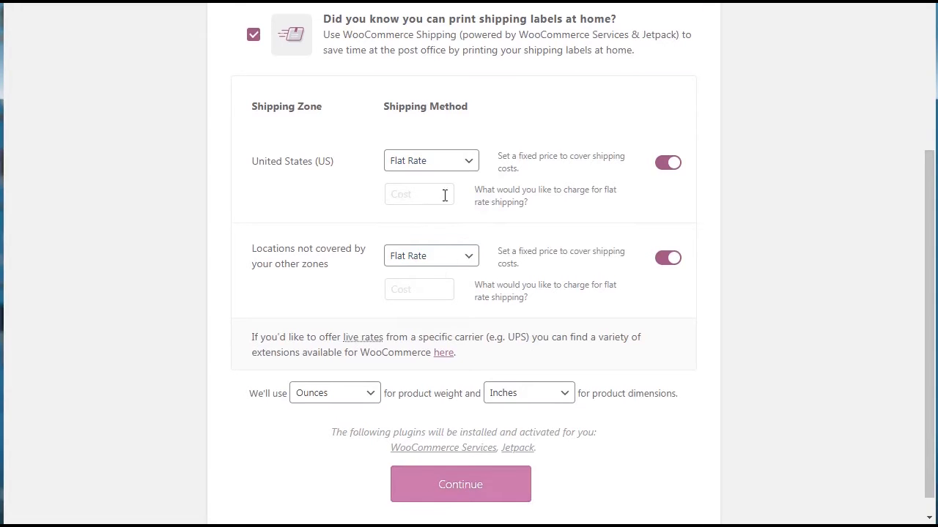
left_click(470, 491)
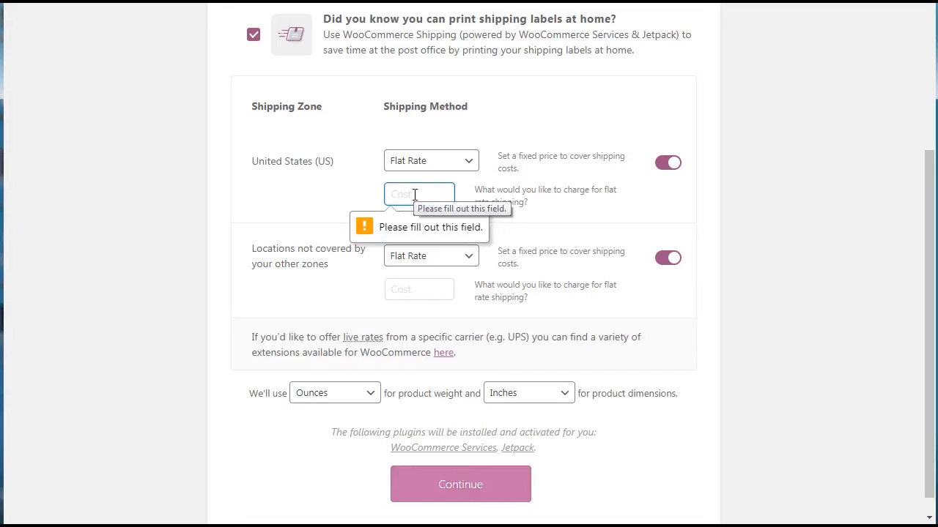
type("0")
key("ctrl+a")
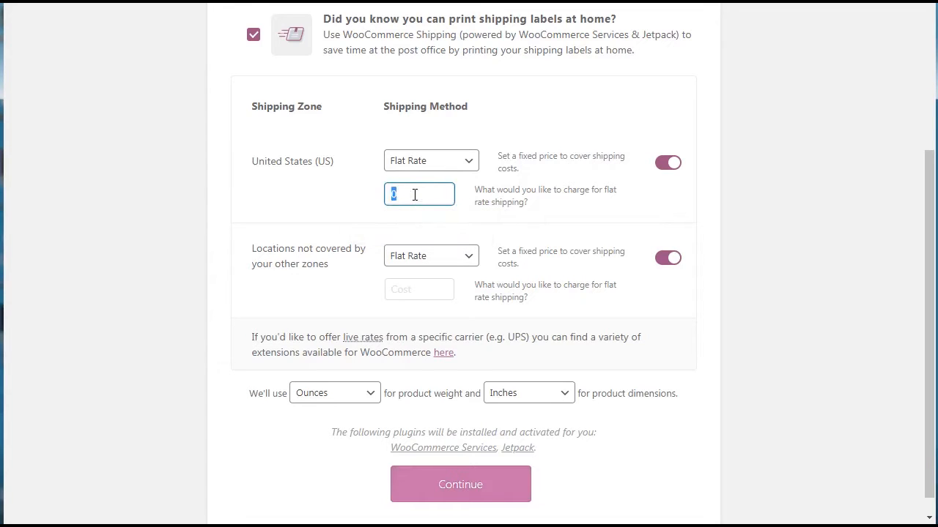
left_click(411, 290)
type("0")
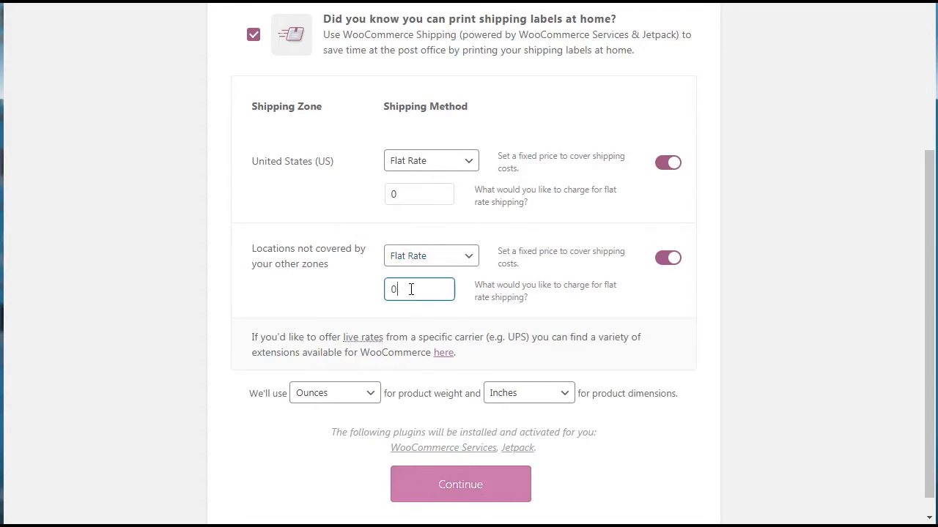
left_click(460, 485)
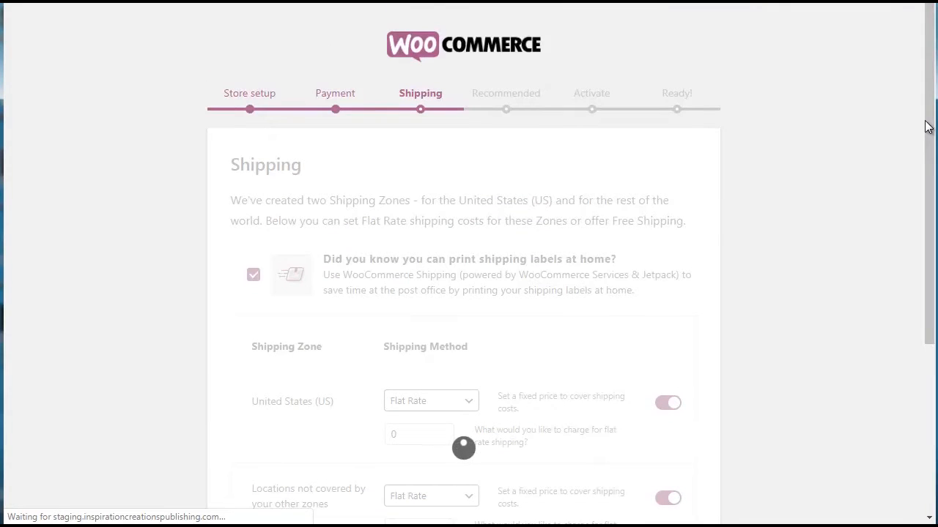
- Deselect Storefront Theme, Automated Taxes, Mailchimp and Facebook from the recommended features, keep only WooCommerce Admin, and continue
left_click_drag(928, 127, 928, 151)
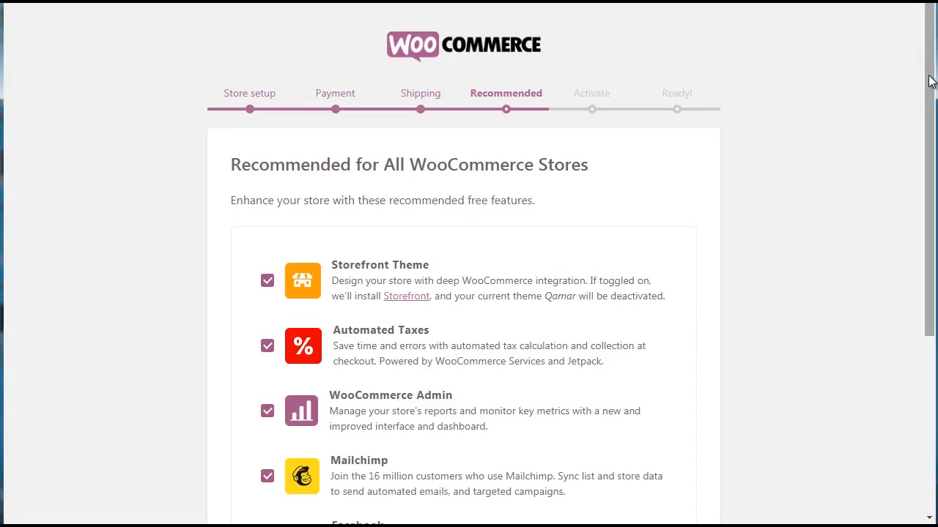
left_click_drag(931, 81, 922, 161)
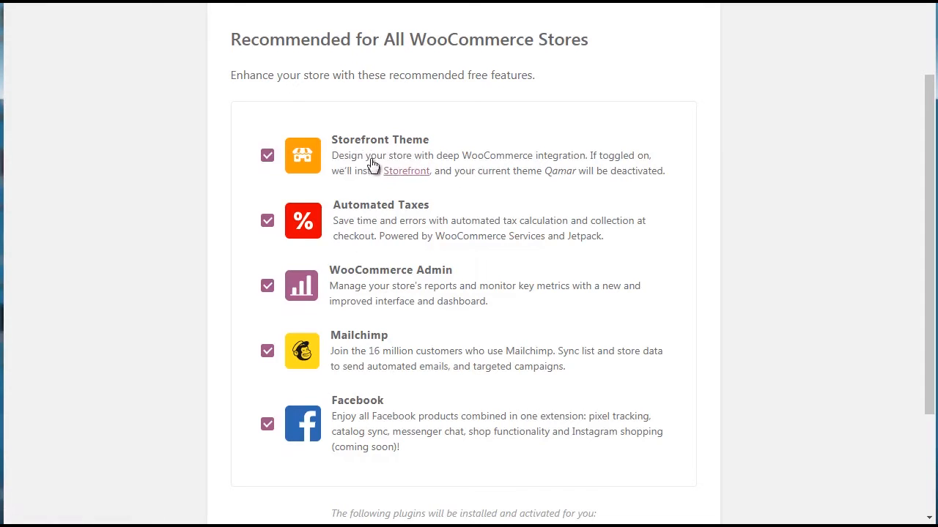
left_click(267, 158)
left_click(267, 352)
left_click(267, 427)
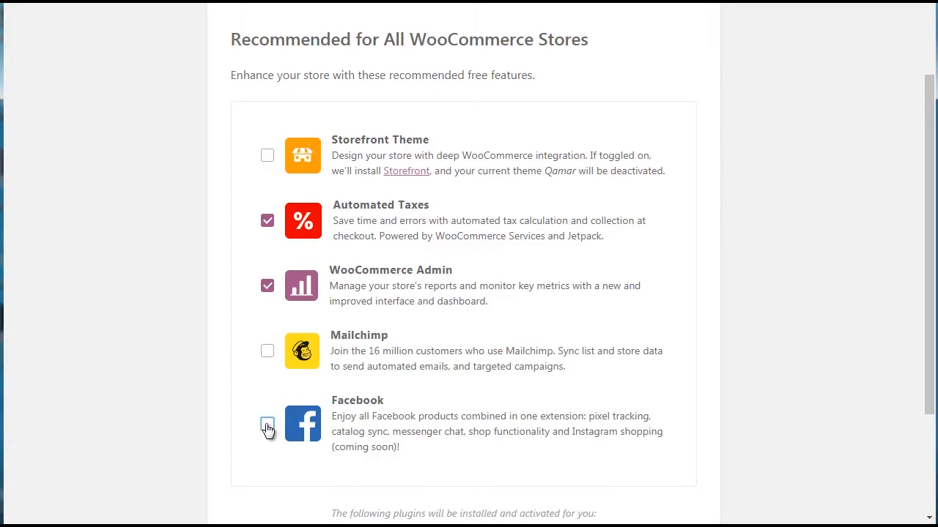
left_click(268, 223)
scroll(925, 222, "down", 1)
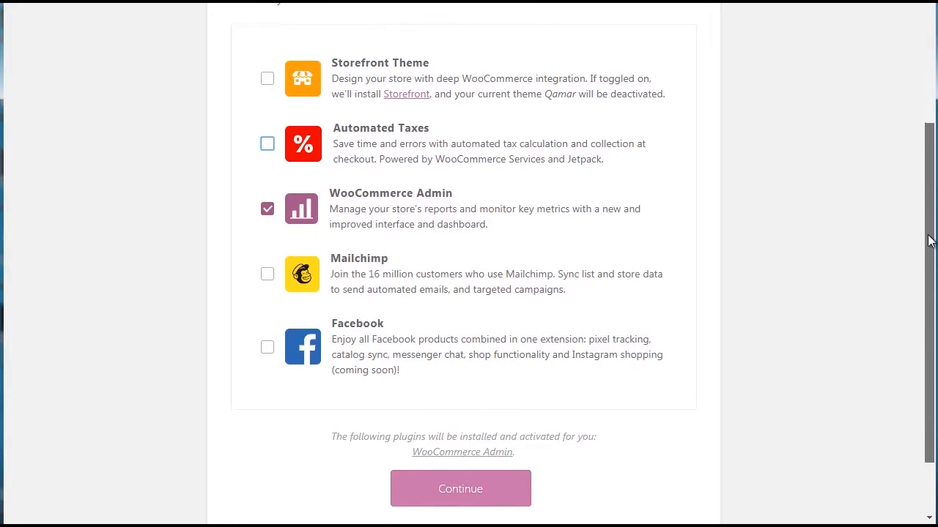
left_click(458, 489)
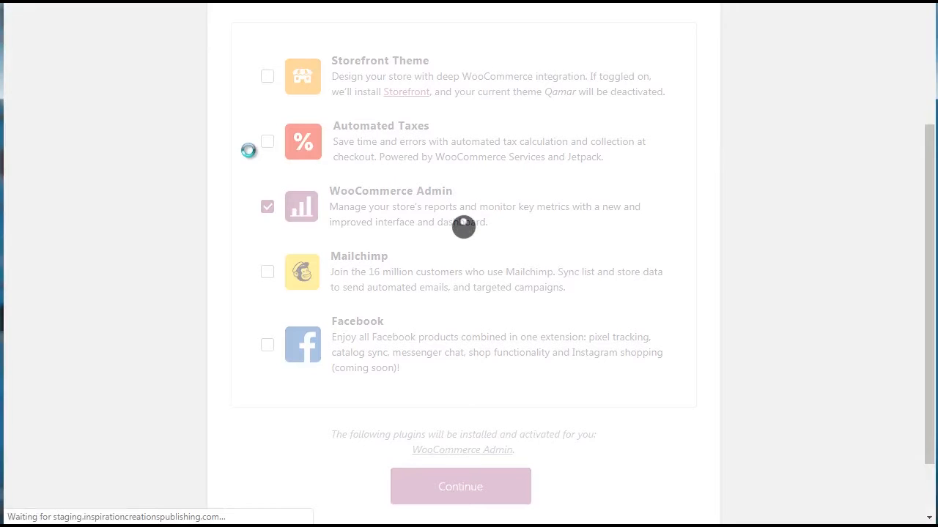
scroll(927, 66, "up", 3)
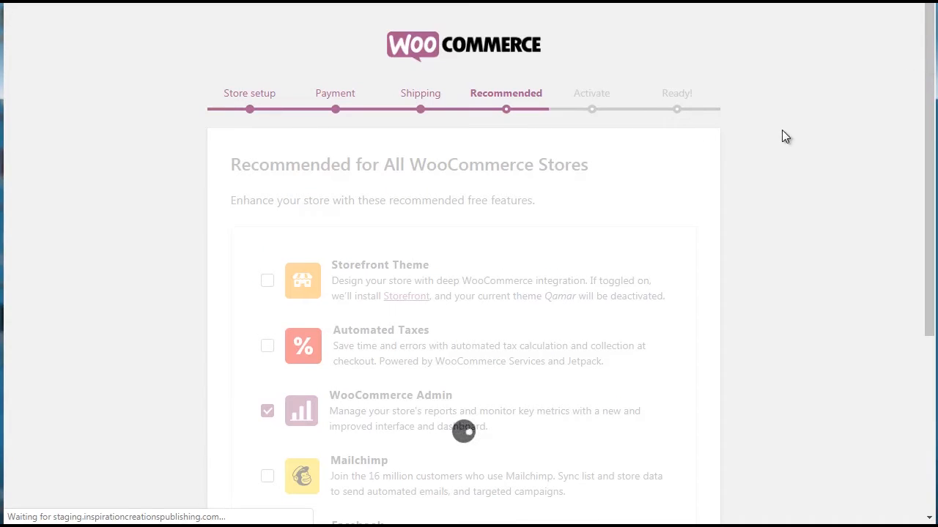
- Skip the Jetpack connection and leave the completed setup wizard for the WordPress dashboard
left_click_drag(932, 93, 930, 290)
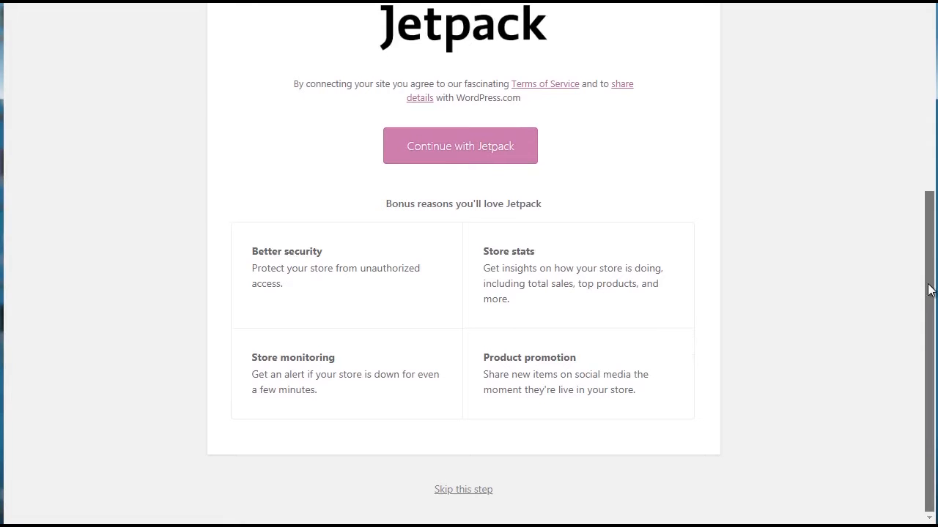
left_click(480, 489)
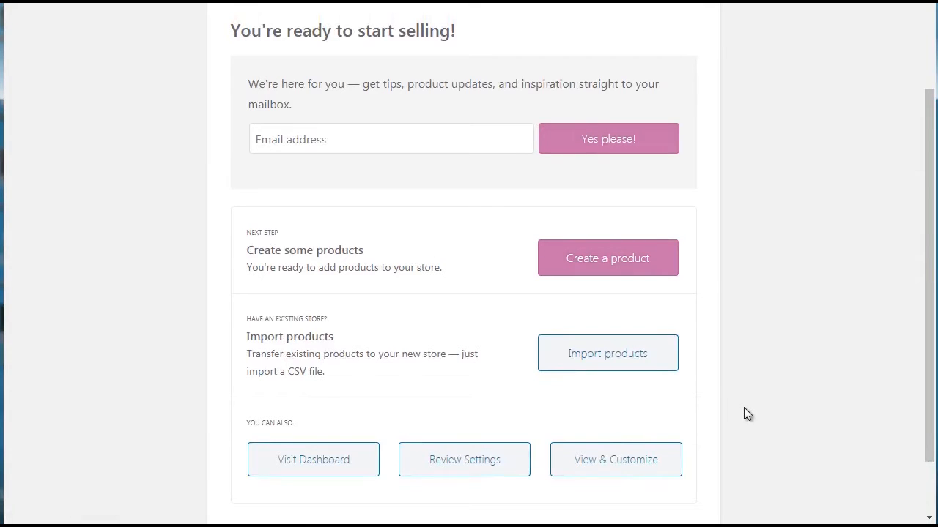
left_click_drag(926, 342, 927, 404)
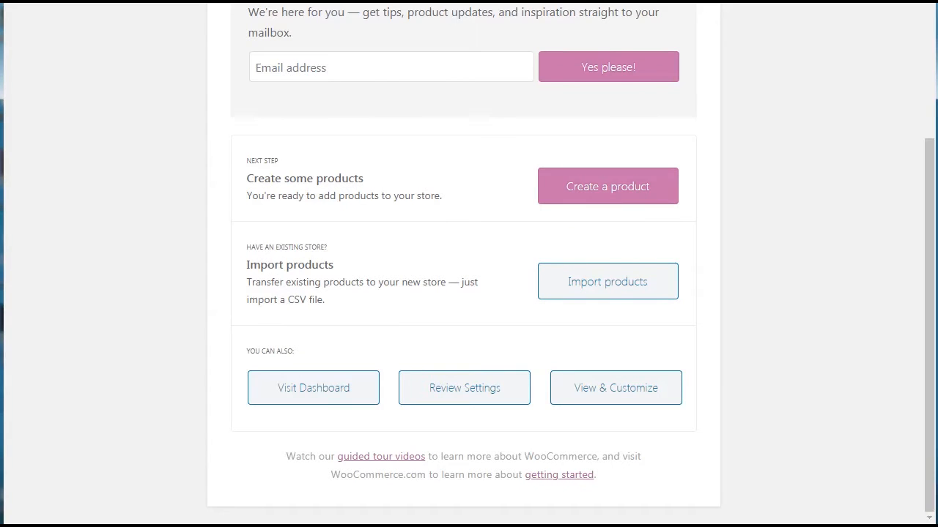
left_click(331, 394)
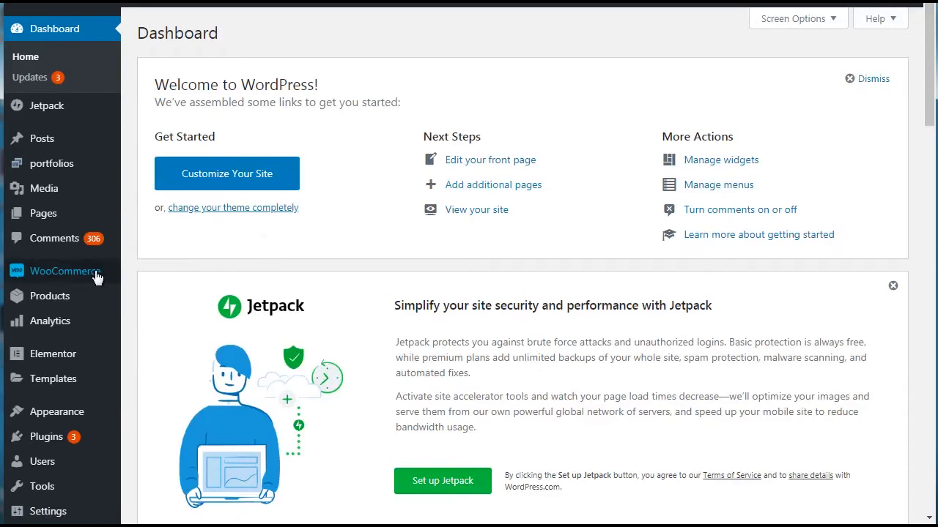
mouse_move(98, 277)
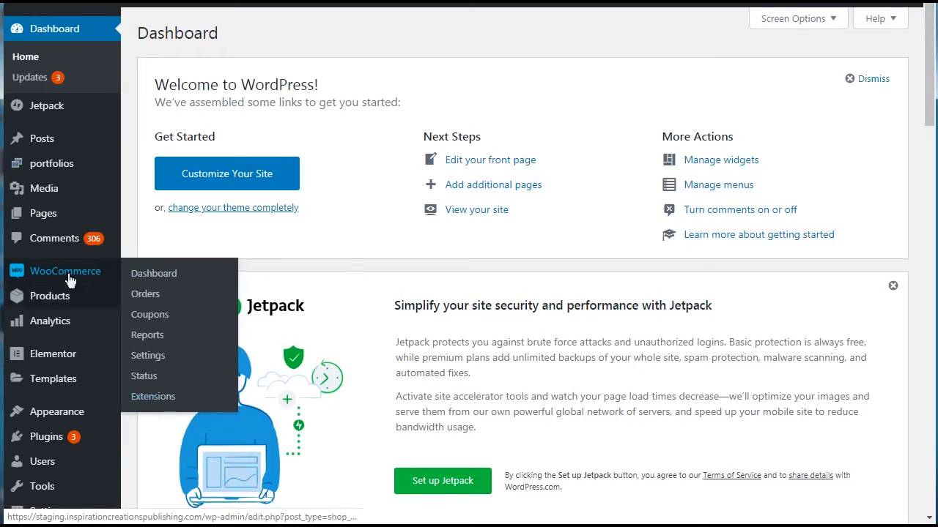
mouse_move(18, 297)
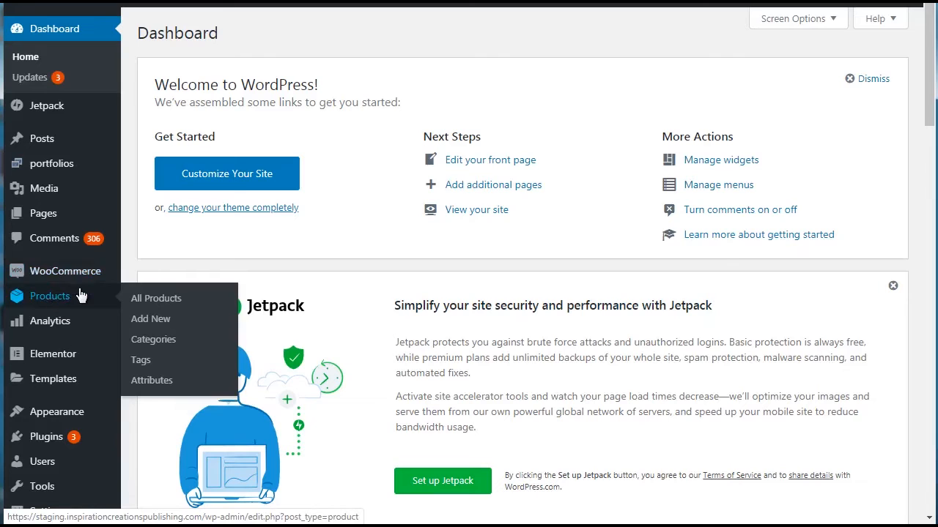
mouse_move(69, 273)
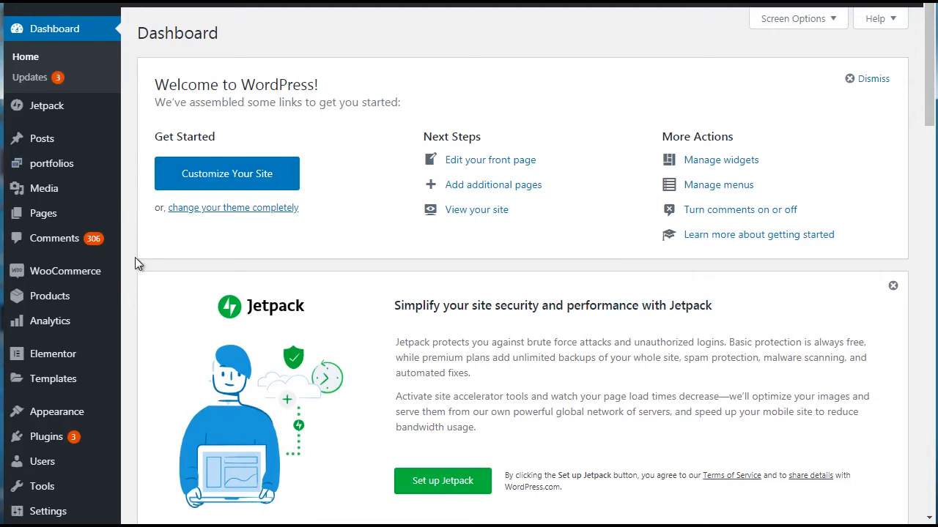
- Open the form for uploading a new theme in .zip format and look over the Add Themes page
mouse_move(86, 420)
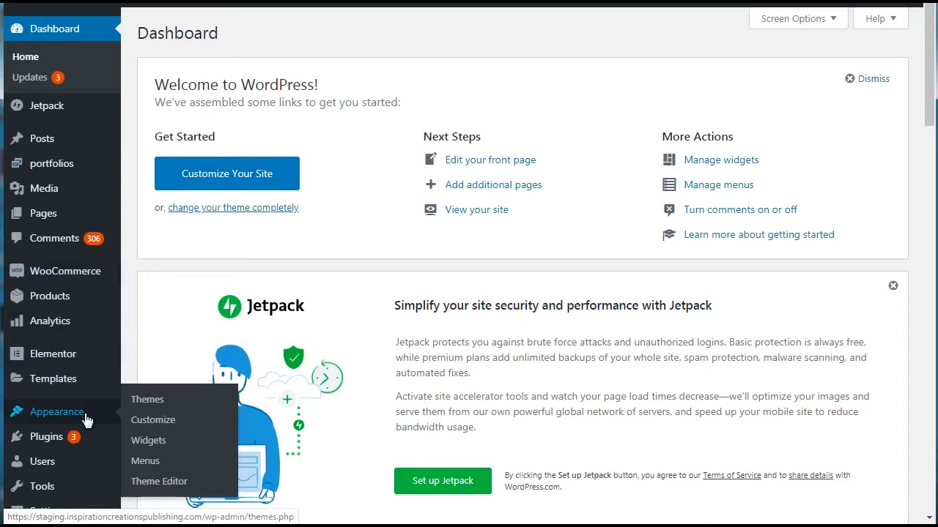
left_click(145, 407)
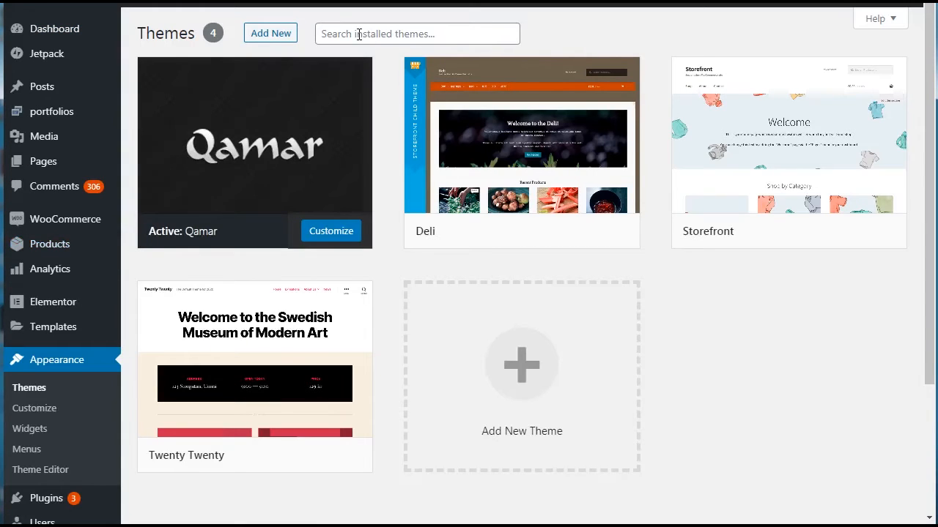
left_click(286, 36)
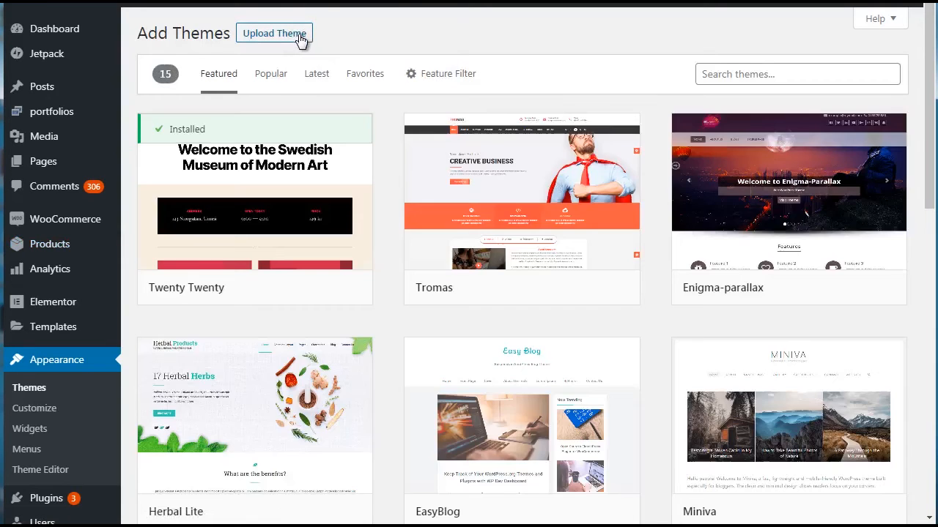
left_click(275, 34)
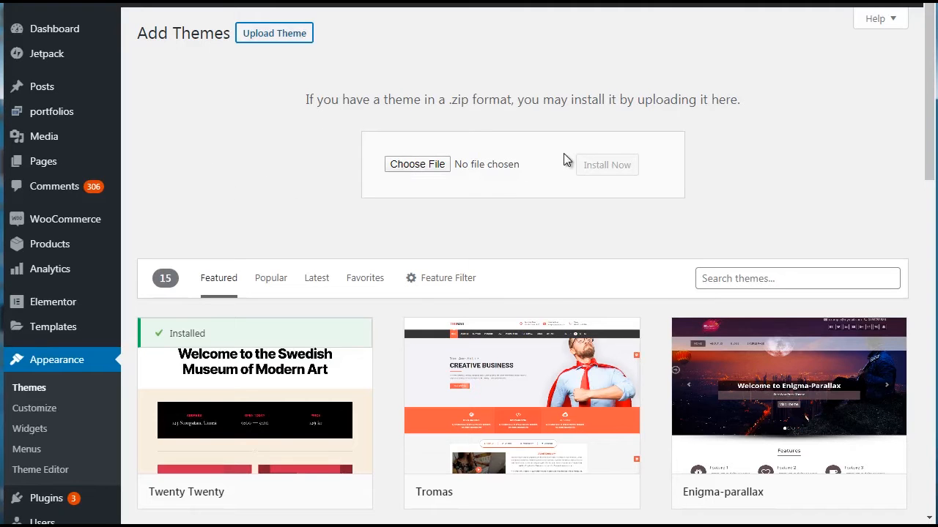
left_click_drag(927, 123, 433, 105)
- Return to the installed themes and activate the Deli theme
left_click(43, 396)
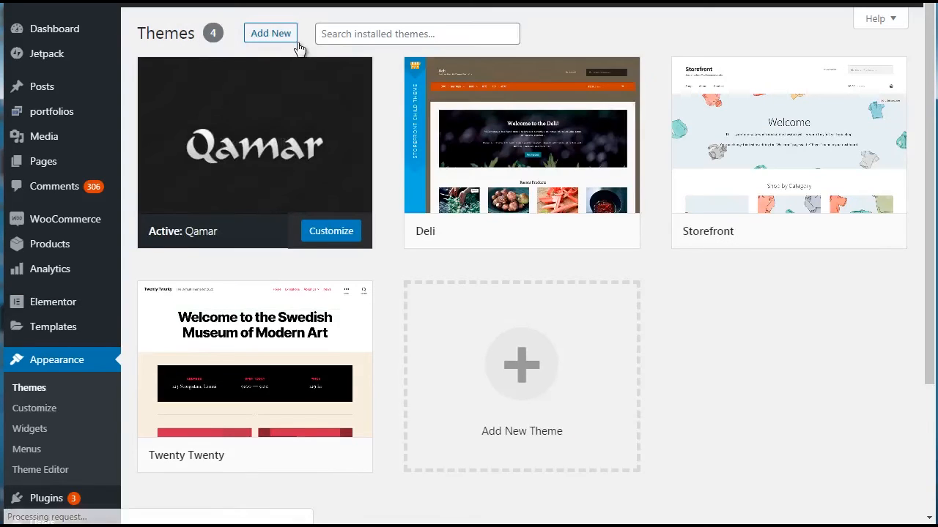
mouse_move(488, 125)
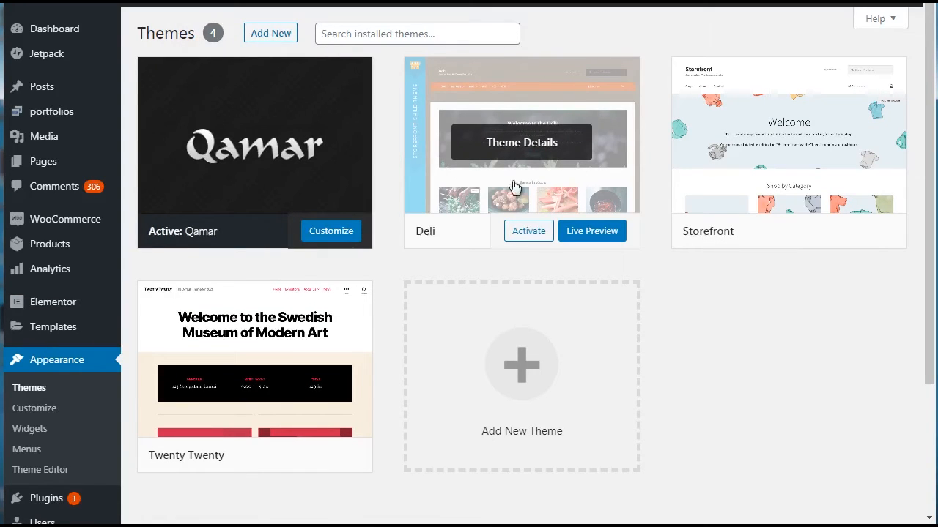
left_click(529, 233)
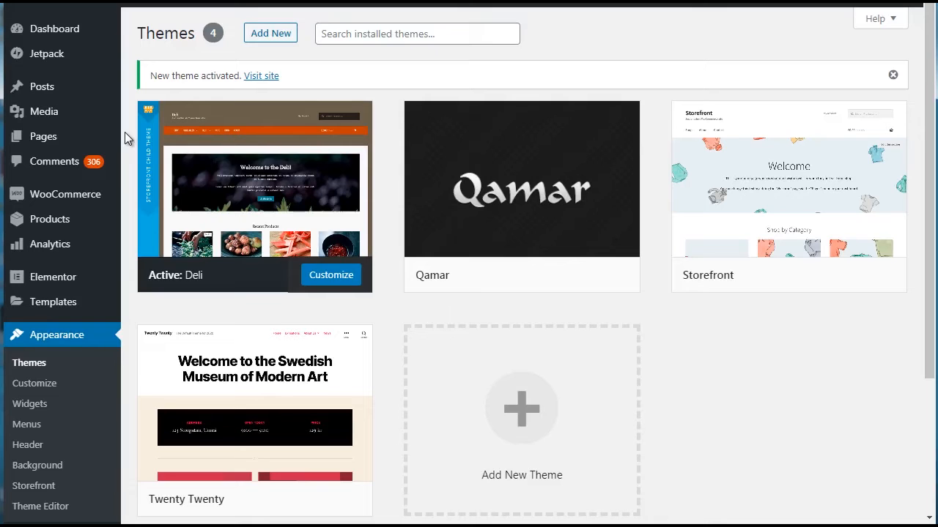
- Open the WooCommerce dashboard and look over its date range, performance figures and charts
left_click(83, 202)
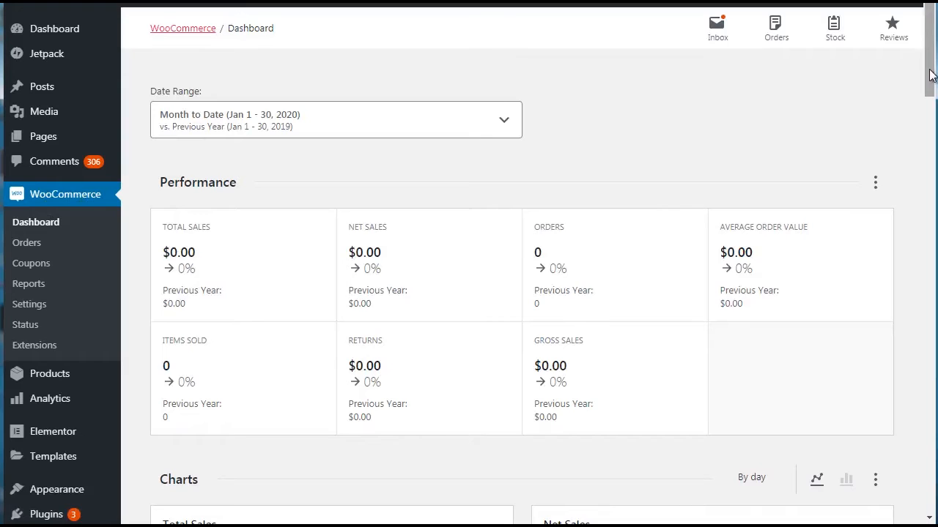
left_click_drag(929, 70, 929, 76)
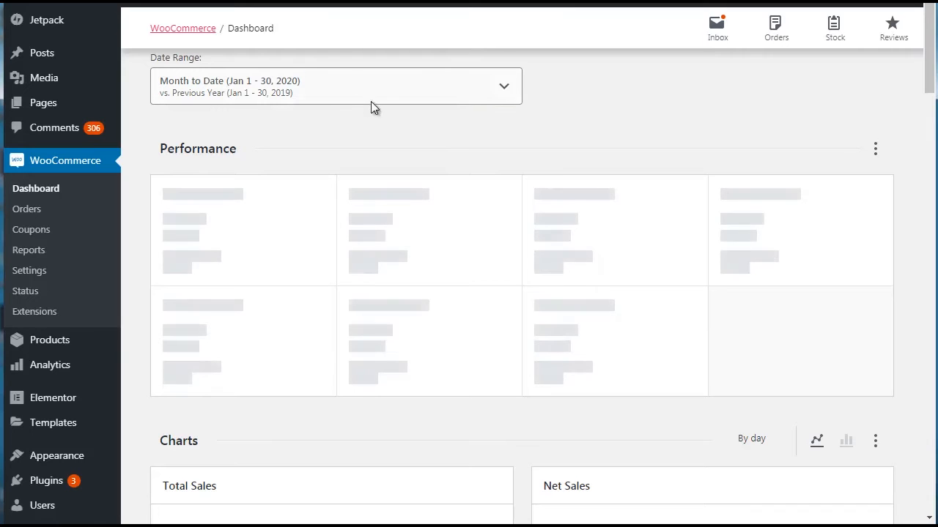
mouse_move(927, 81)
left_mouse_down()
mouse_move(928, 198)
mouse_move(911, 291)
mouse_move(934, 373)
mouse_move(936, 502)
mouse_move(921, 85)
left_mouse_up()
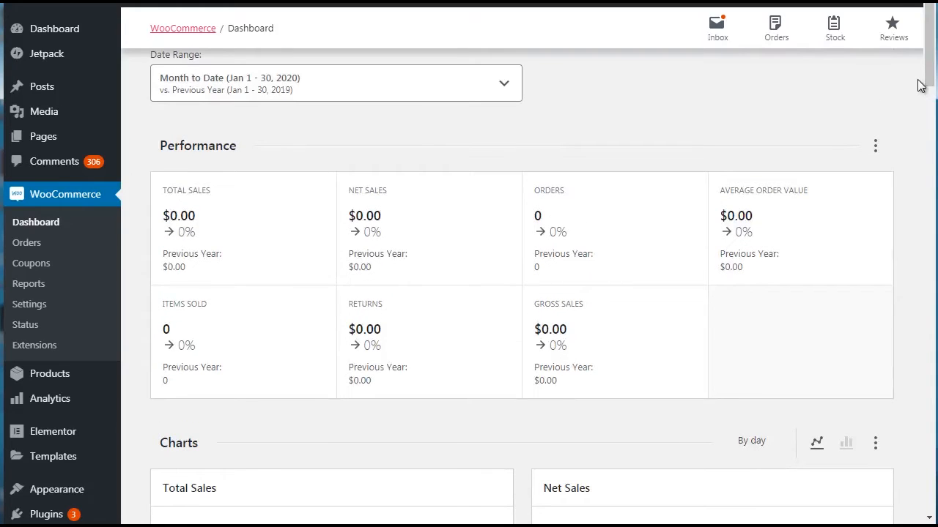
- Look at the store's Orders page and start creating the first coupon from the Coupons page
left_click(24, 244)
left_click(31, 246)
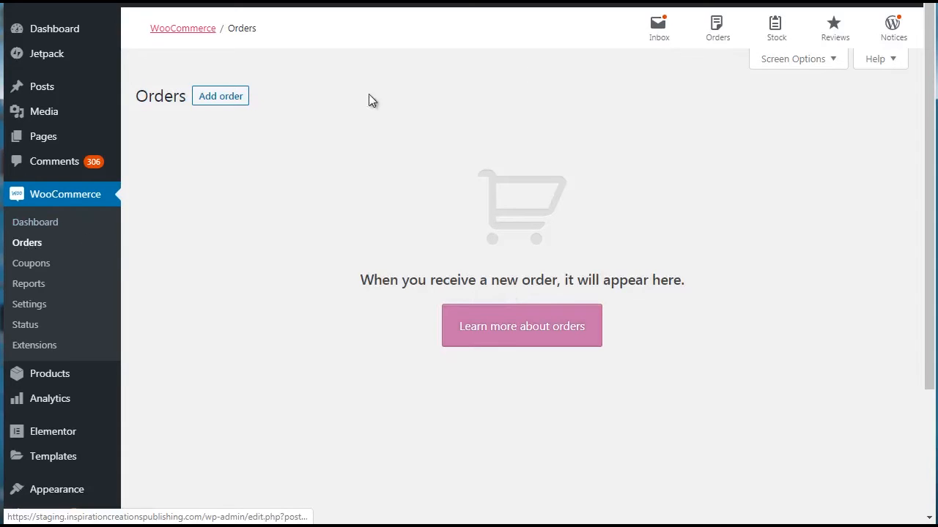
left_click(22, 269)
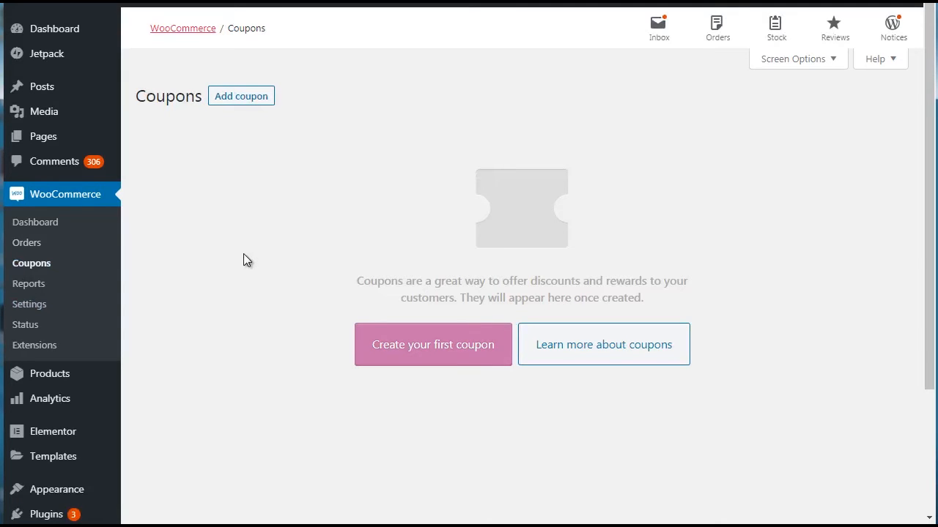
left_click(392, 355)
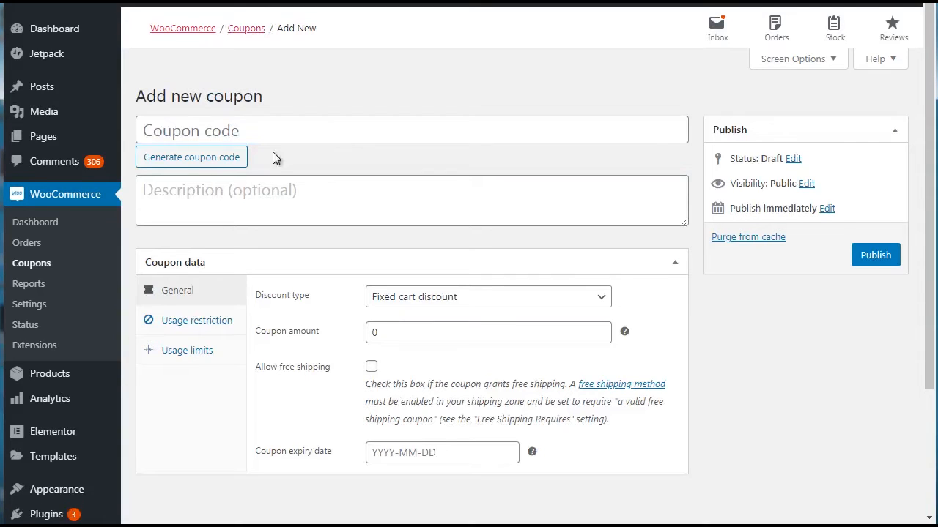
- Generate several random coupon codes in a row for the new coupon
left_click(212, 165)
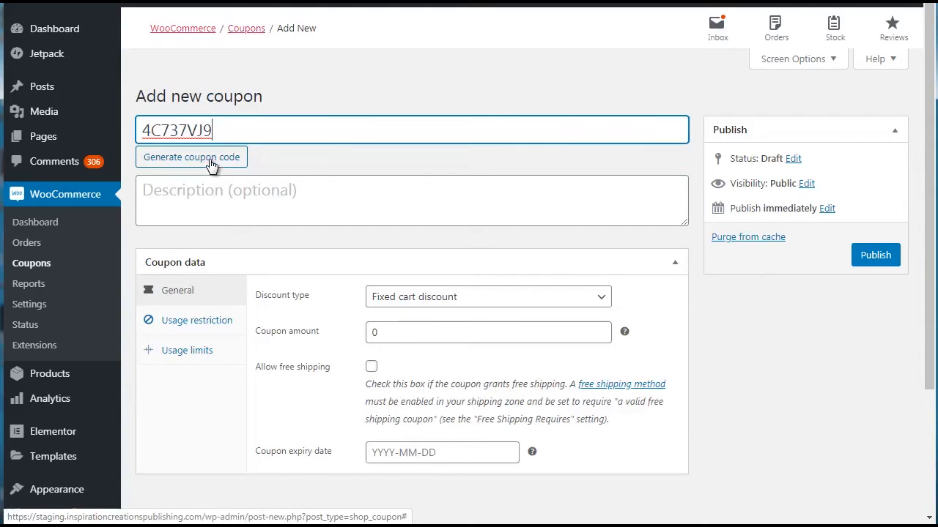
left_click(211, 165)
left_click(212, 166)
left_click(212, 166)
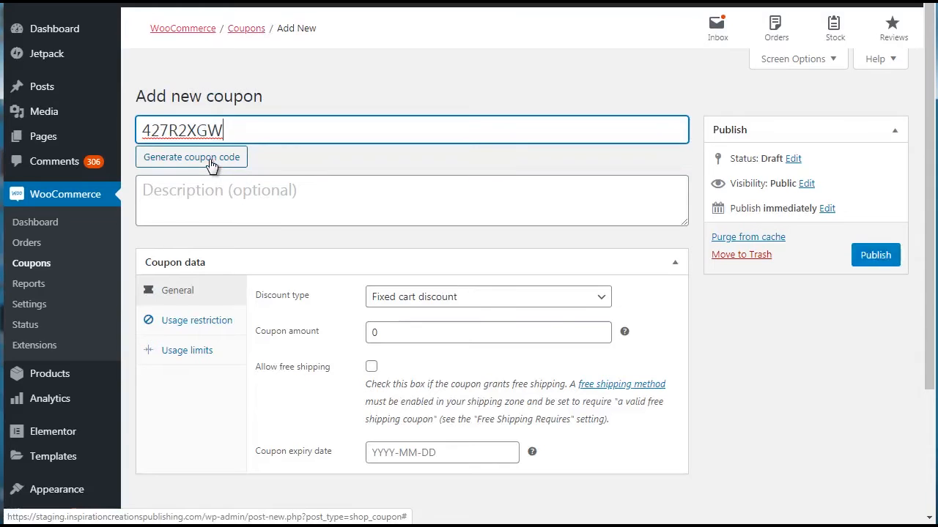
left_click(211, 165)
left_click(212, 166)
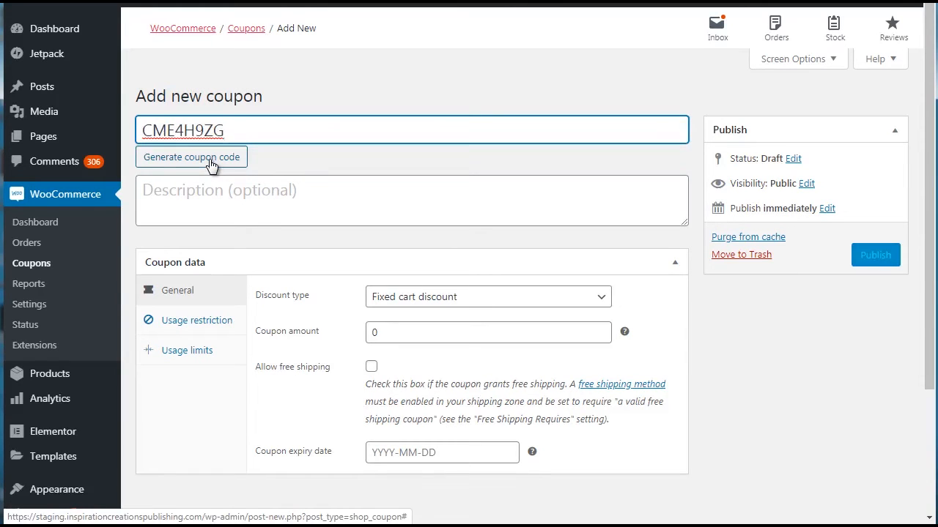
left_click(212, 166)
left_click(211, 165)
- Try BLACKFRIDAY50 as a custom coupon code in place of the generated one and clear it
double_click(182, 131)
mouse_move(122, 138)
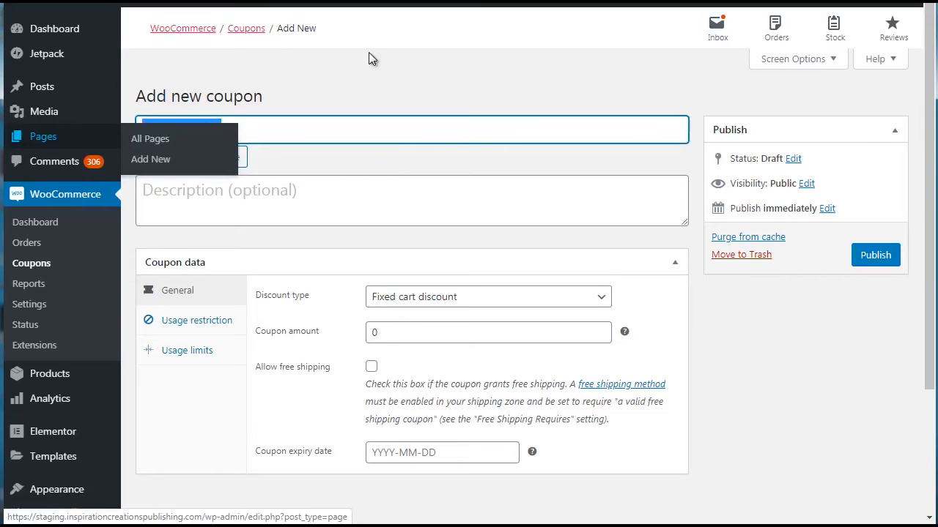
type("BLACKFR")
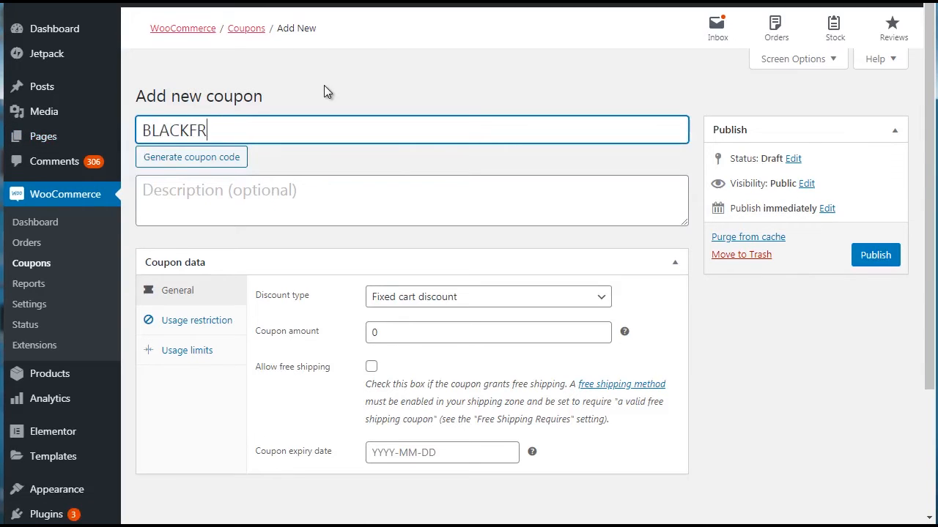
type("IDAY40")
key("BackSpace")
key("BackSpace")
type("50")
key("ctrl+a")
key("BackSpace")
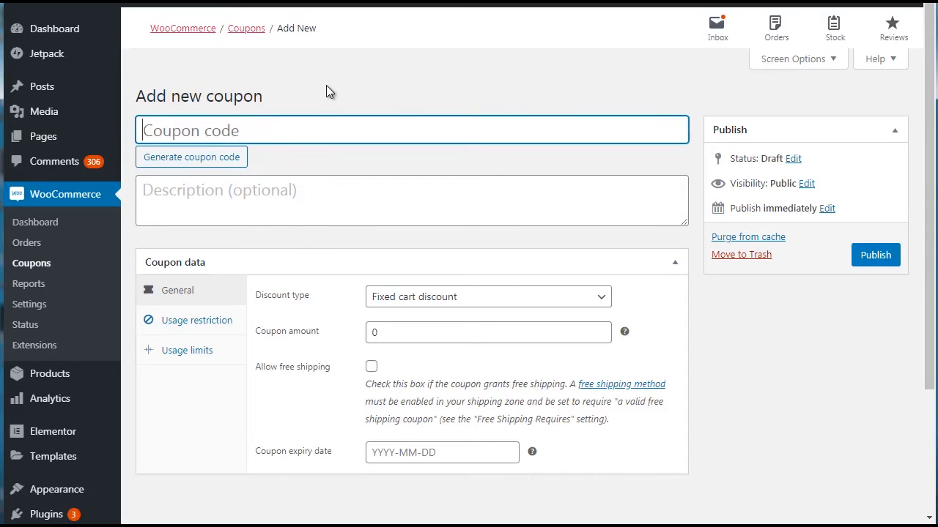
- Generate a random coupon code and set the discount type to Fixed product discount
left_click(191, 163)
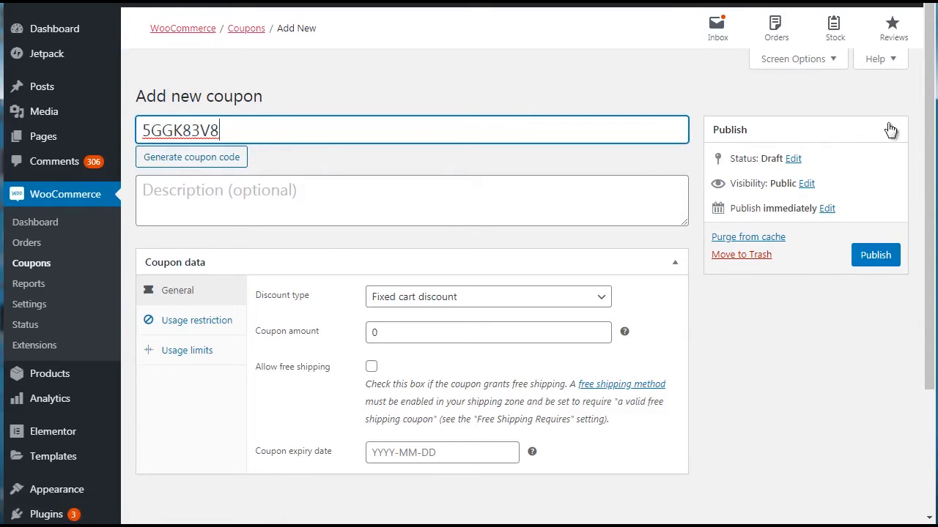
scroll(929, 128, "down", 2)
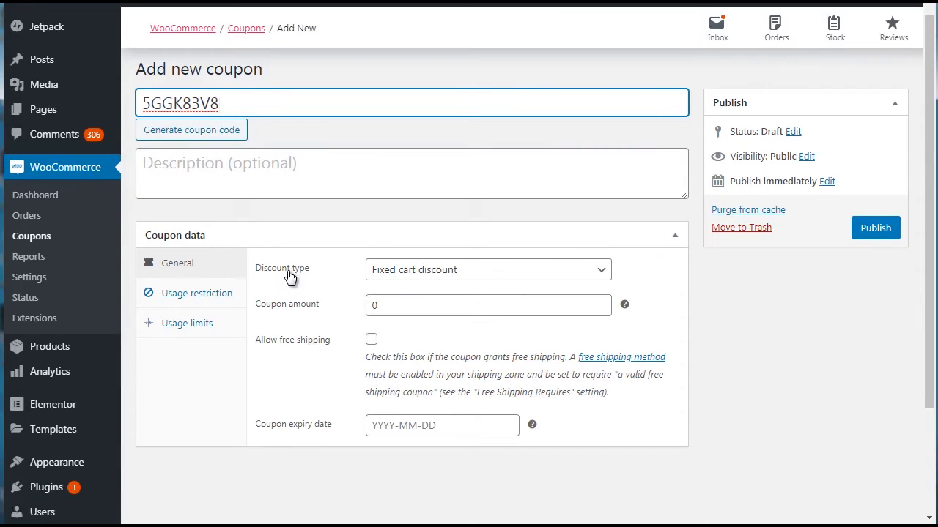
left_click(398, 273)
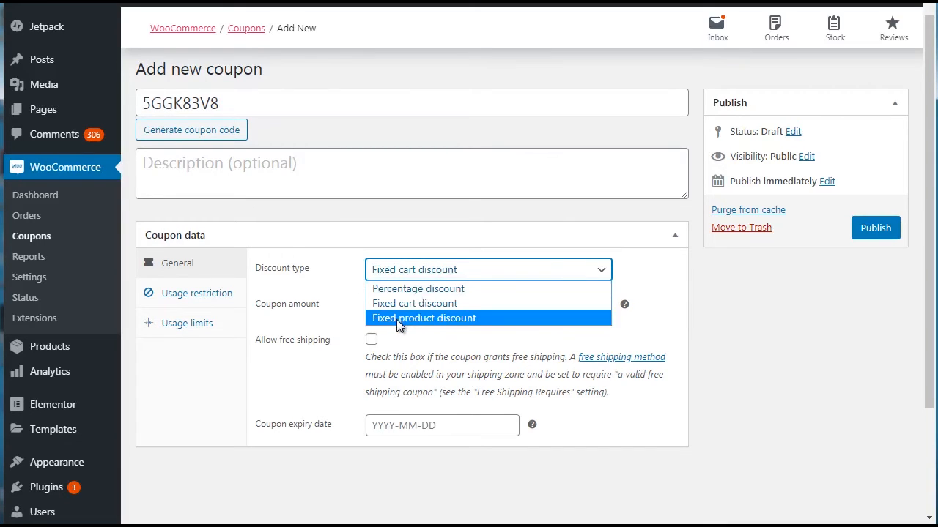
left_click(247, 359)
left_click(430, 269)
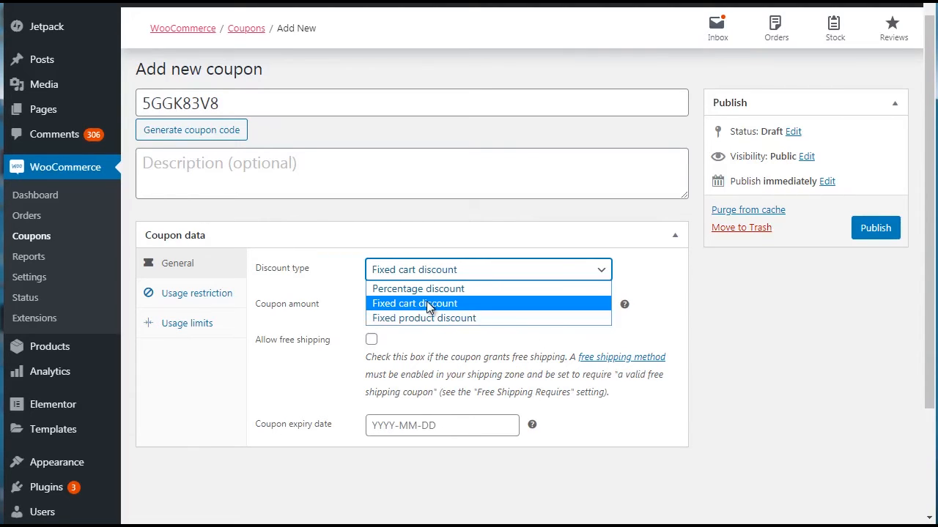
left_click(427, 301)
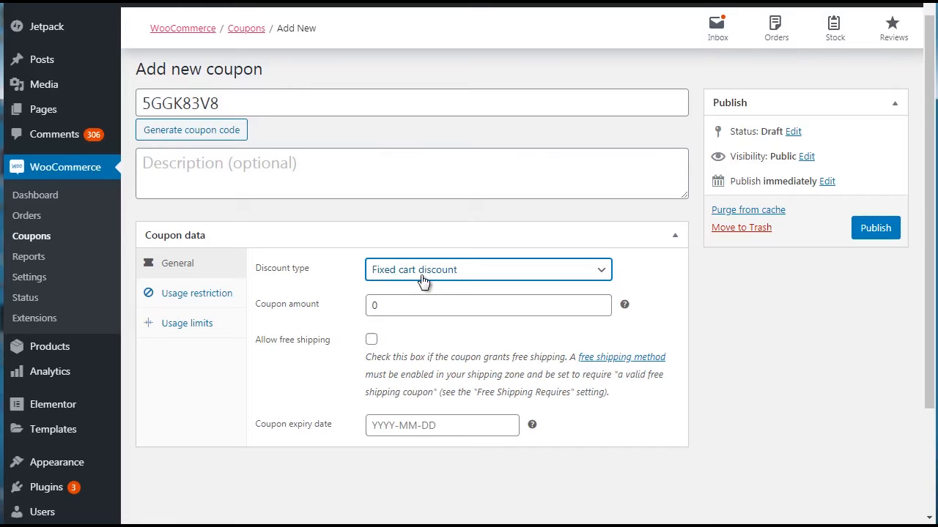
left_click(423, 282)
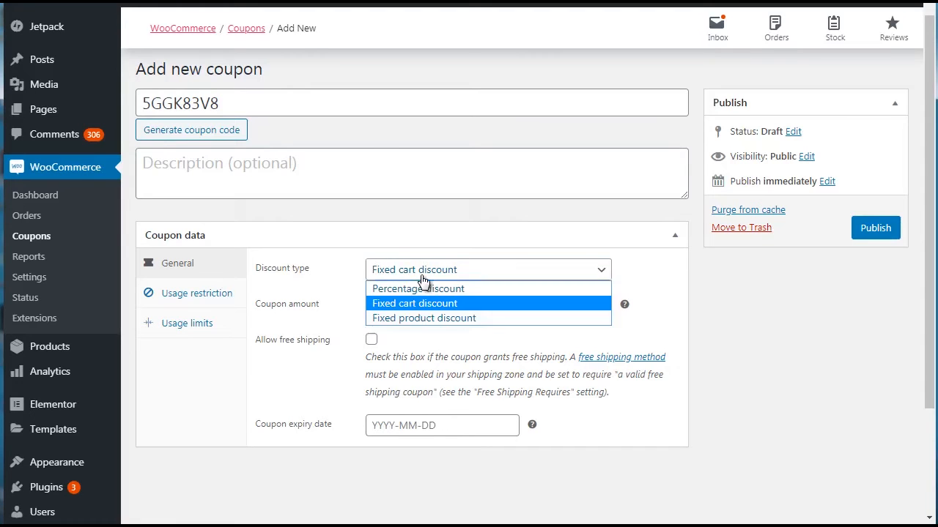
left_click(407, 320)
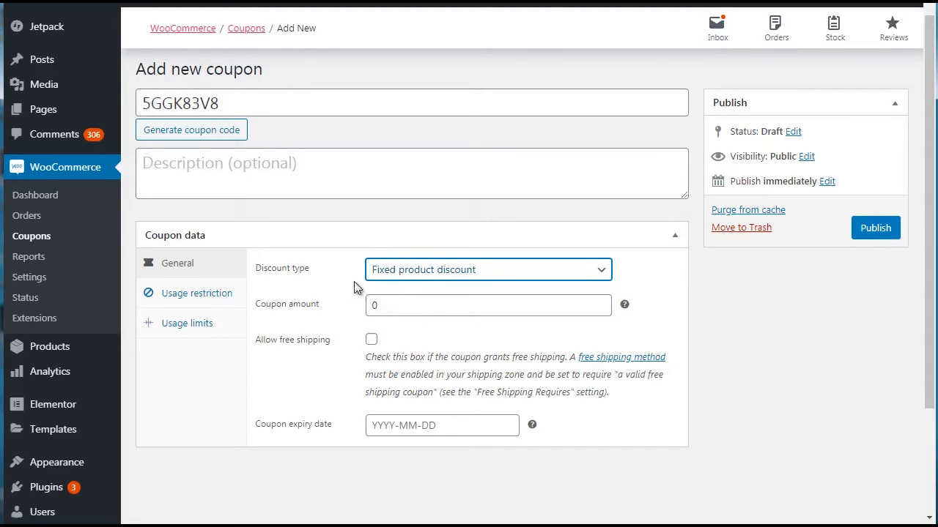
- Set the coupon amount to 50
left_click(856, 273)
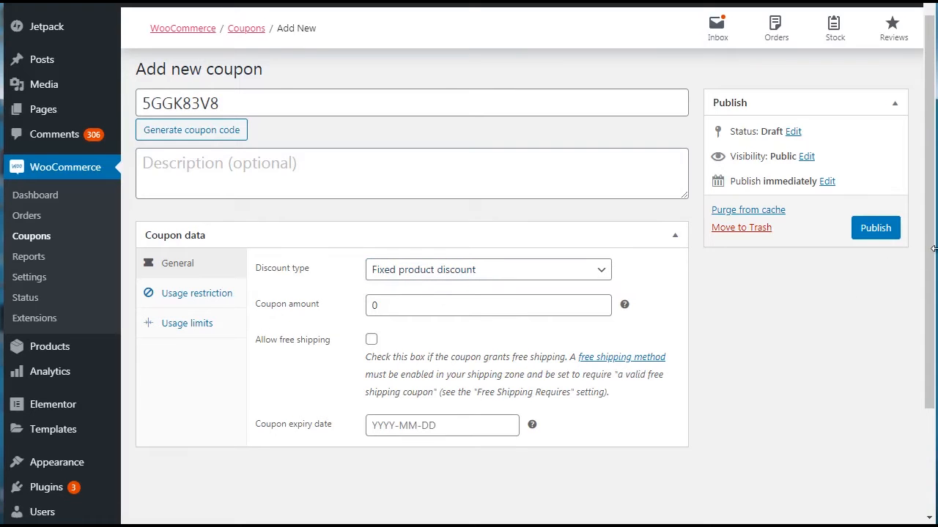
scroll(456, 255, "down", 1)
left_click_drag(409, 263, 354, 269)
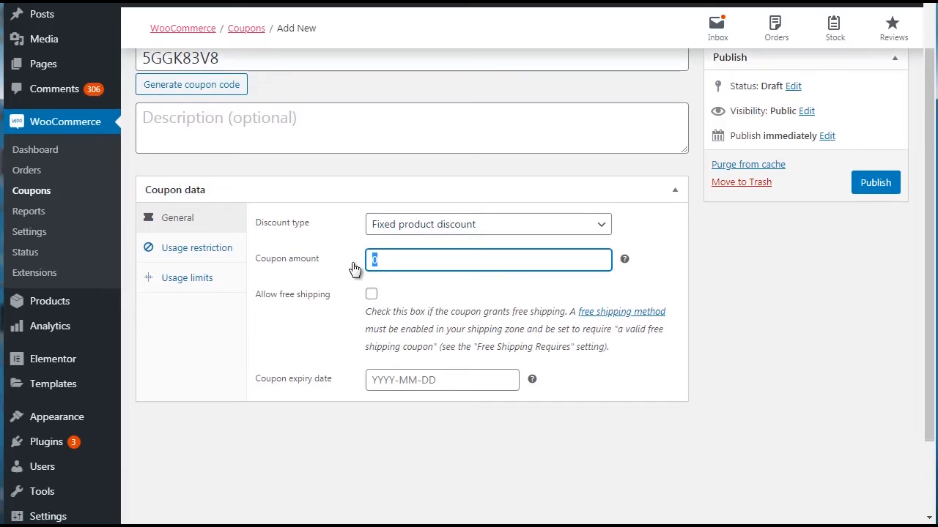
type("50")
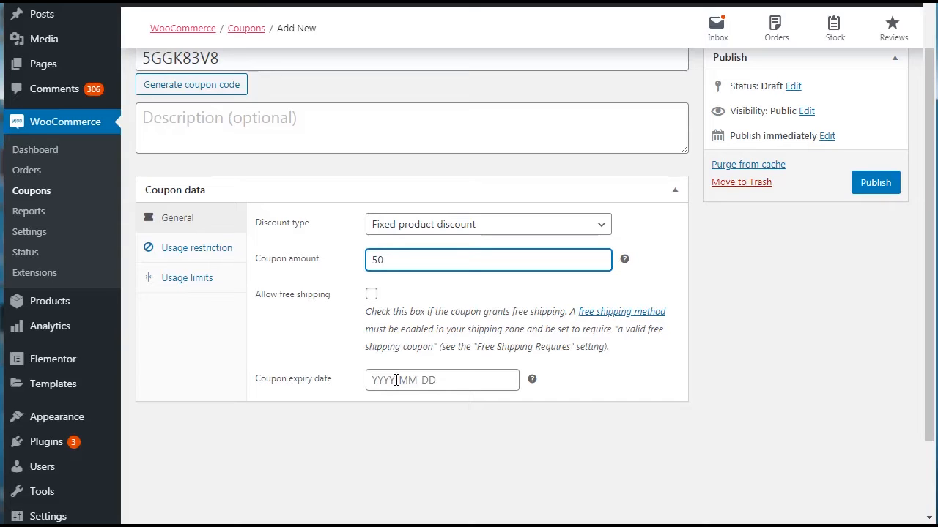
- Look through the coupon's usage restrictions, including spend limits, products, categories and allowed emails
left_click(196, 249)
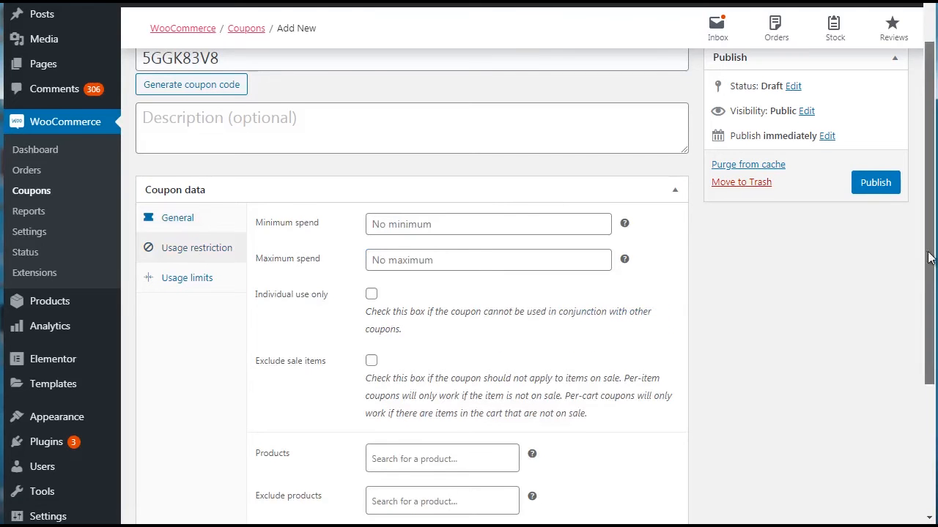
left_click_drag(928, 254, 935, 329)
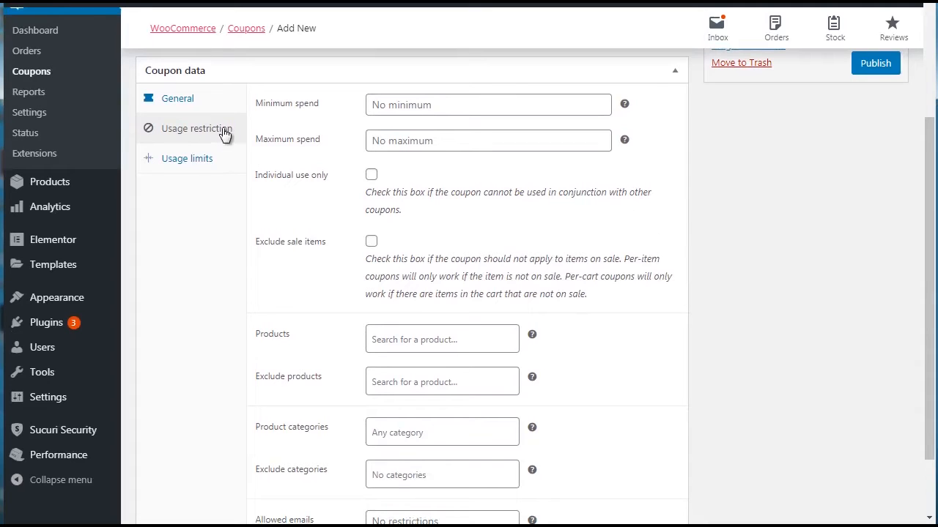
left_click(411, 336)
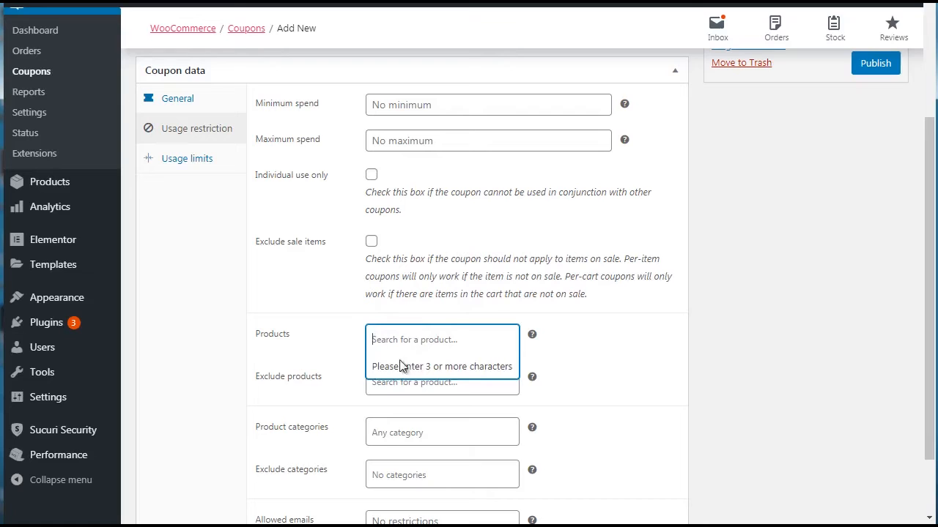
left_click(230, 337)
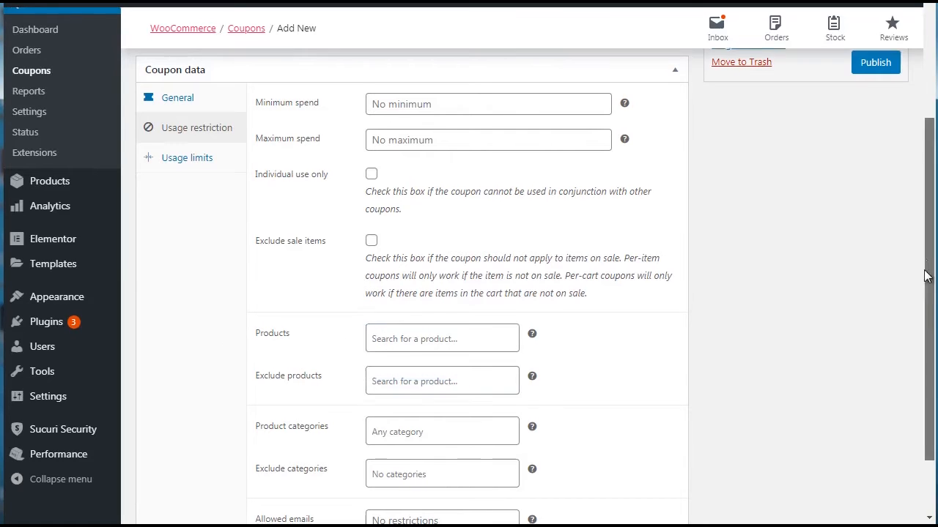
scroll(234, 337, "down", 2)
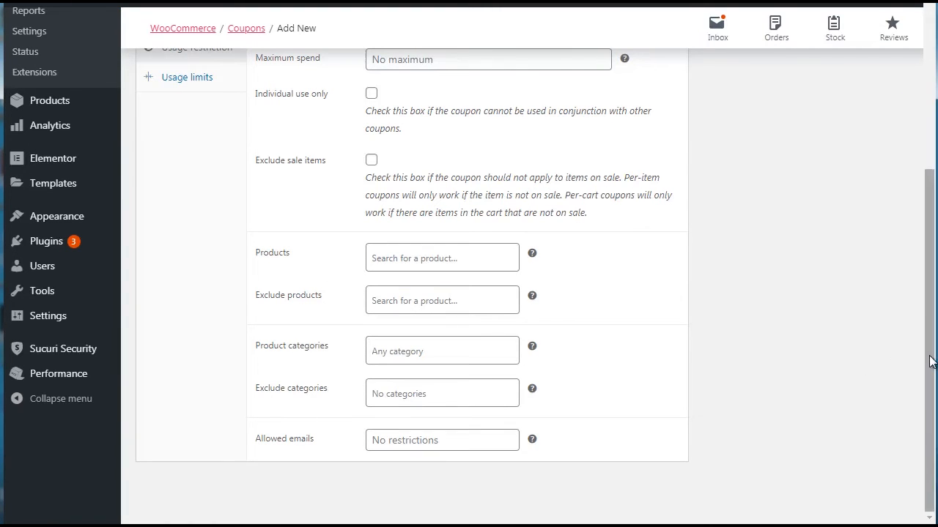
left_click_drag(929, 359, 932, 234)
- Set the usage limit per coupon to 100 in the coupon's usage limits
left_click(186, 276)
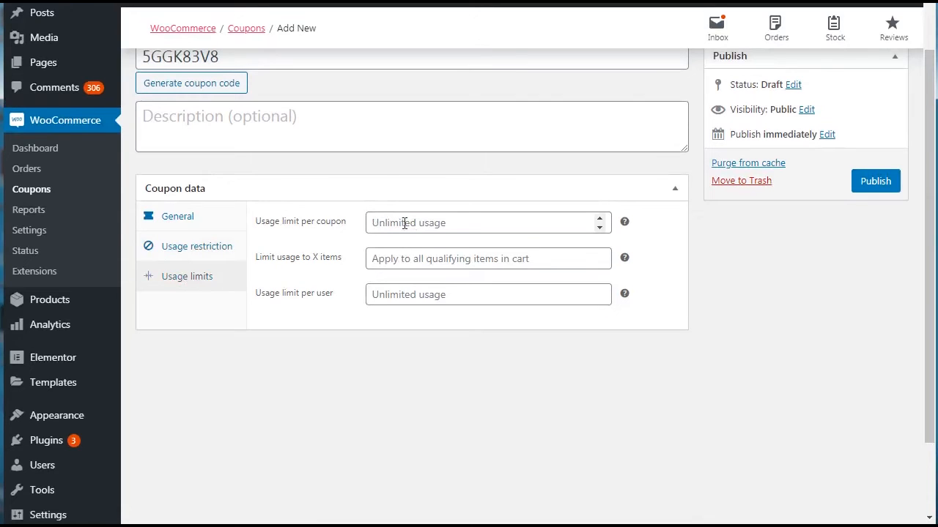
left_click(368, 193)
left_click(368, 193)
left_click(403, 224)
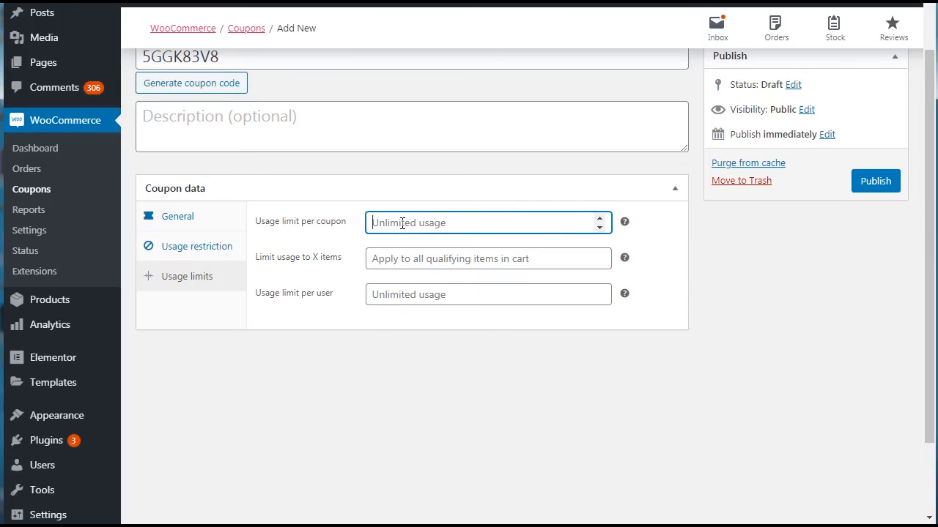
type("100")
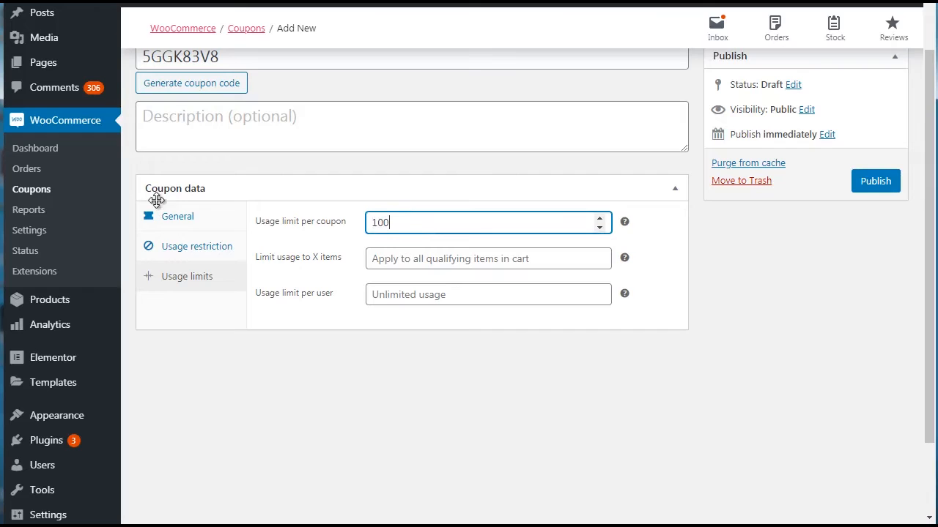
- Leave the coupon form without publishing and view the store's sales reports for orders
left_click(28, 209)
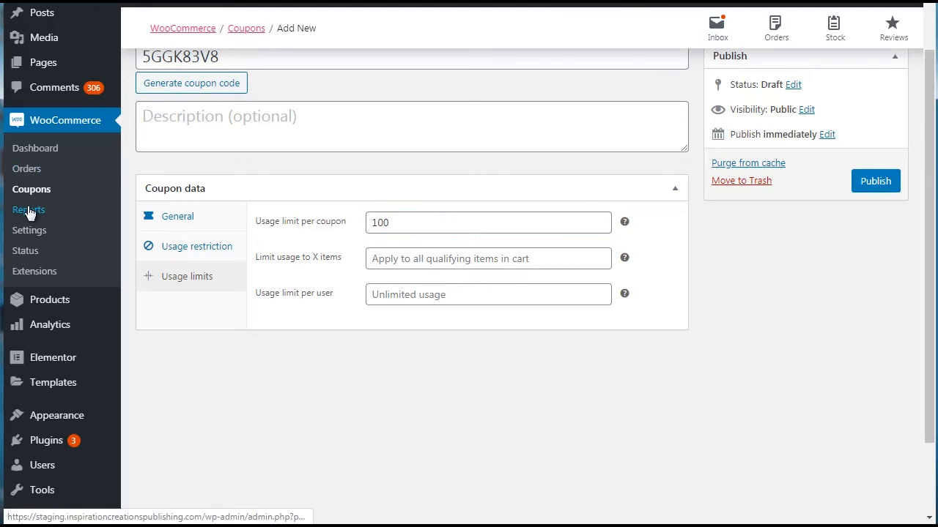
left_click(552, 59)
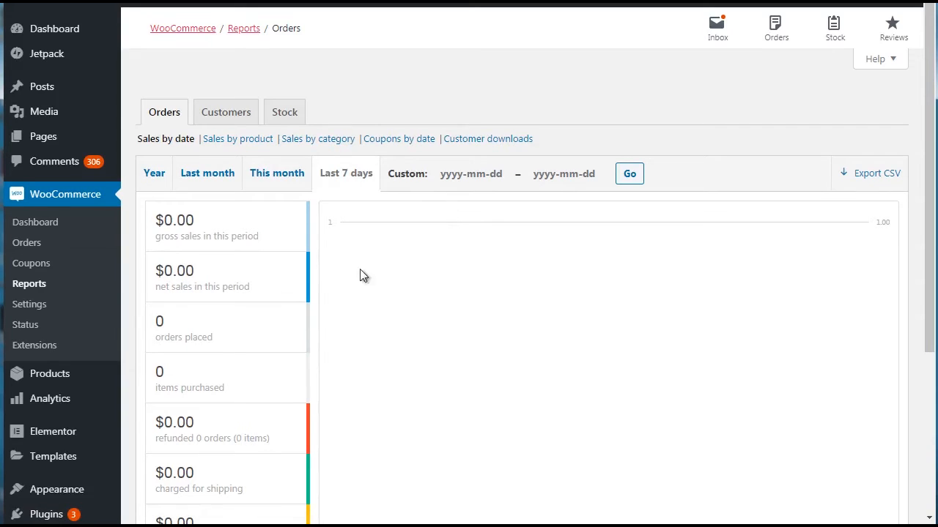
- Look over the WooCommerce General, Products and Emails settings, including the available Shop page choices
left_click(29, 307)
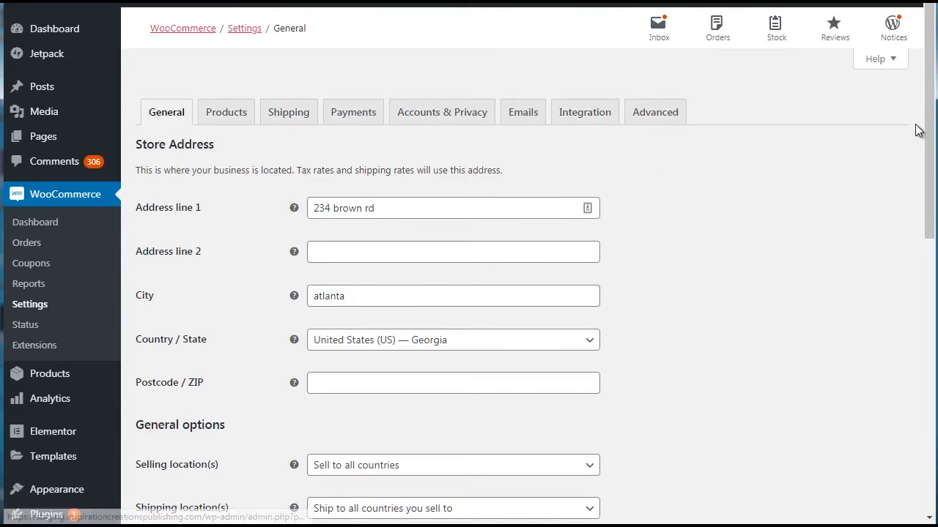
mouse_move(928, 135)
left_mouse_down()
mouse_move(932, 364)
mouse_move(931, 143)
left_mouse_up()
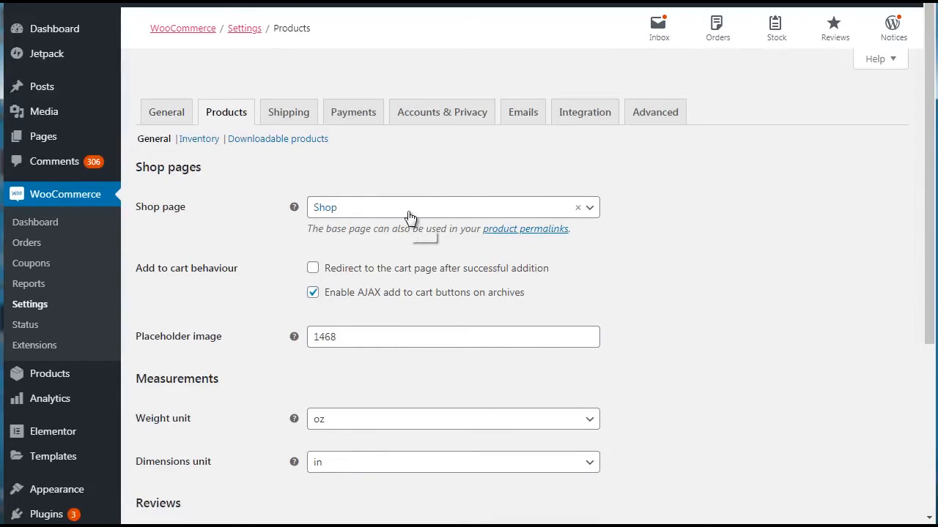
left_click(356, 216)
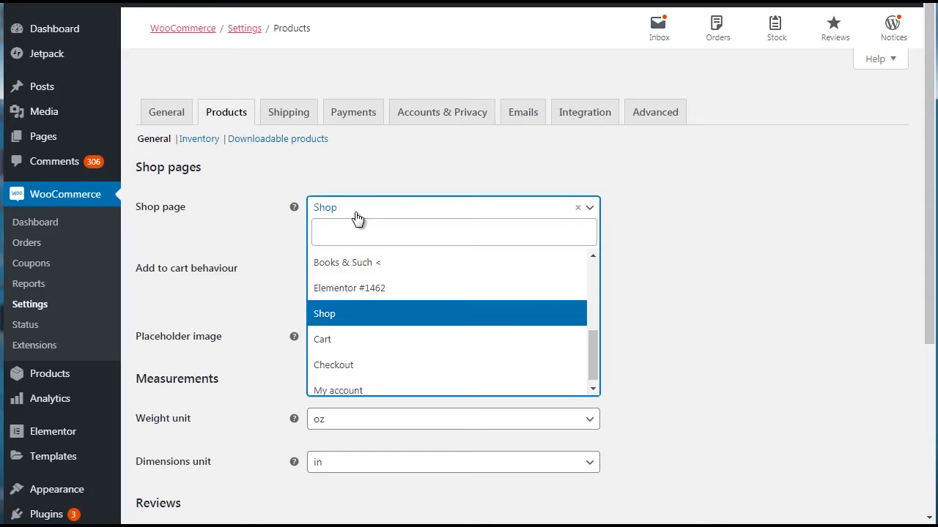
left_click(356, 217)
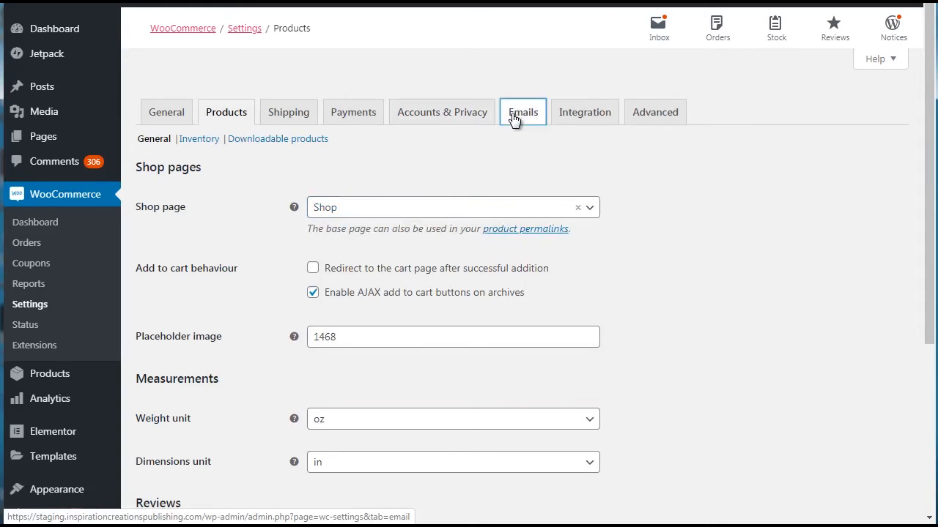
left_click(515, 119)
scroll(515, 220, "down", 3)
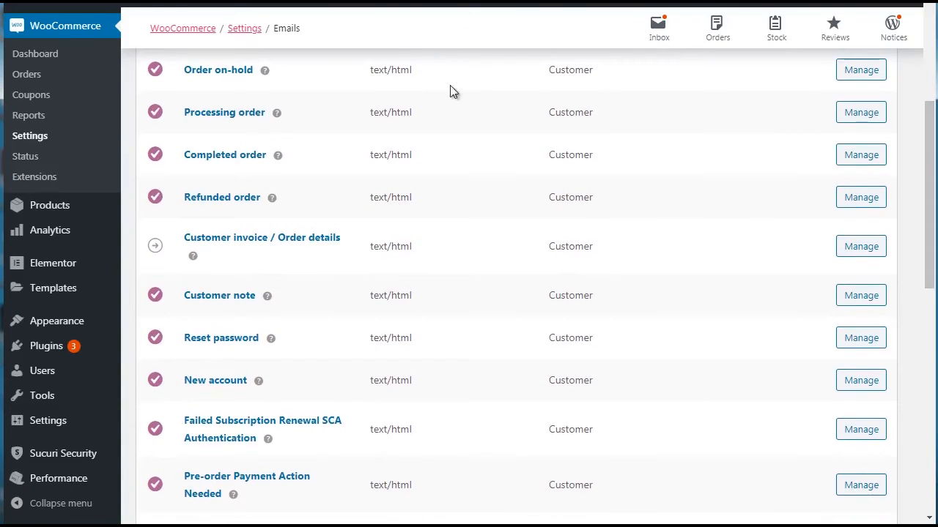
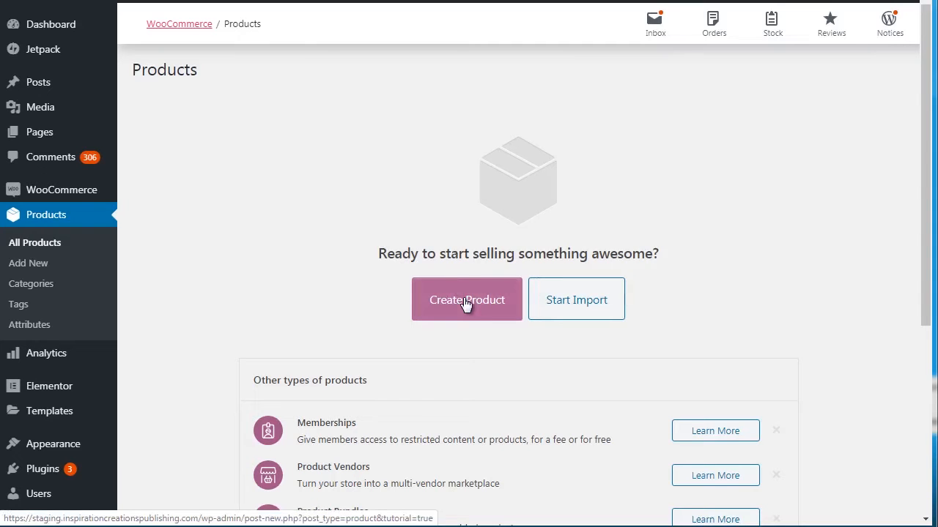
- Look over the tool for importing products from a CSV file
left_click(487, 304)
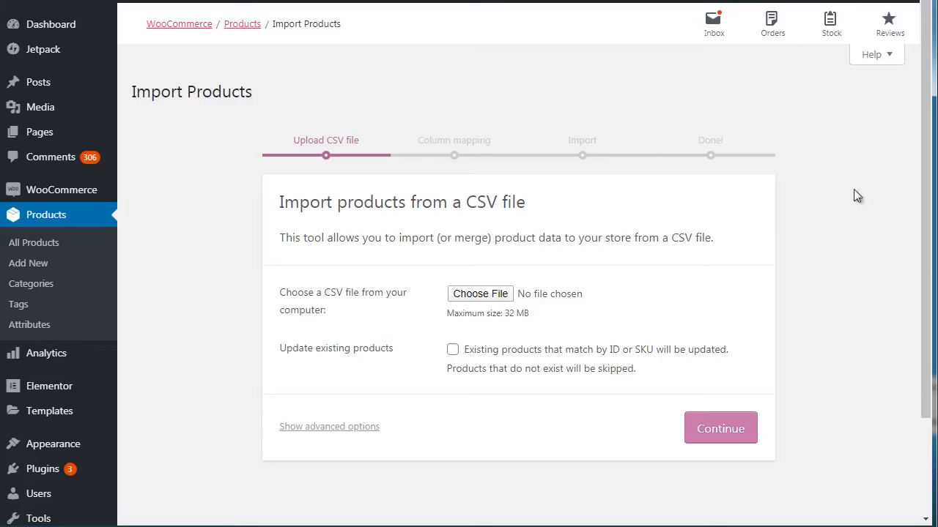
scroll(927, 157, "down", 2)
scroll(925, 162, "up", 1)
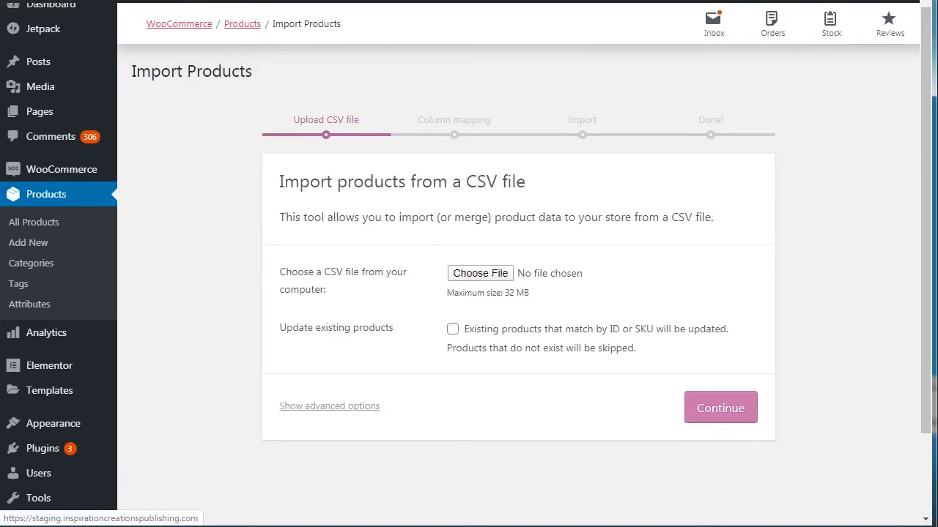
- Switch to the new product form, dismiss its guided tips and name the product "Book 1"
left_click(176, 1)
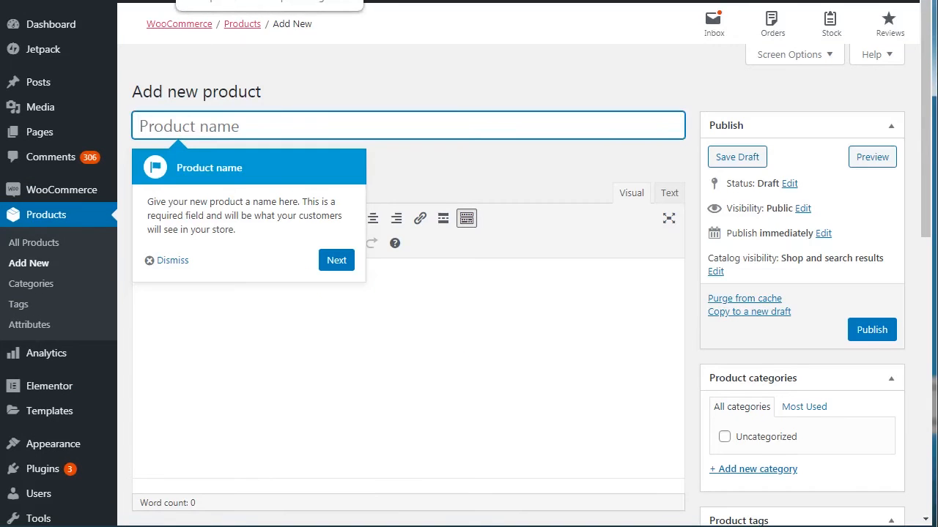
left_click(346, 263)
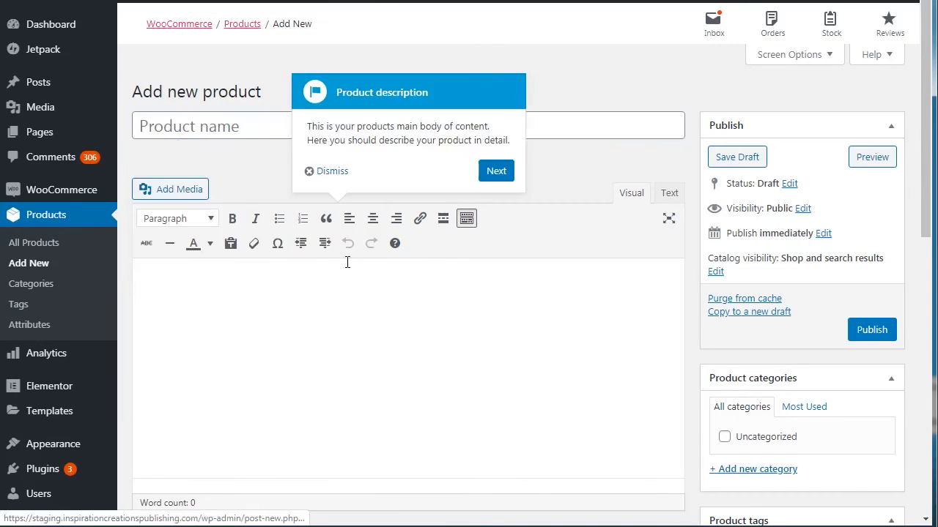
left_click(336, 171)
left_click(234, 126)
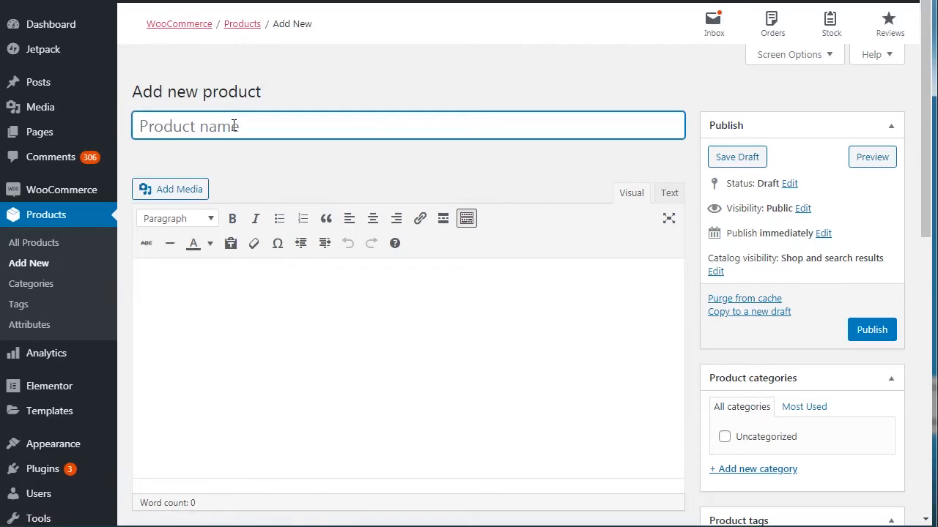
type("Book ")
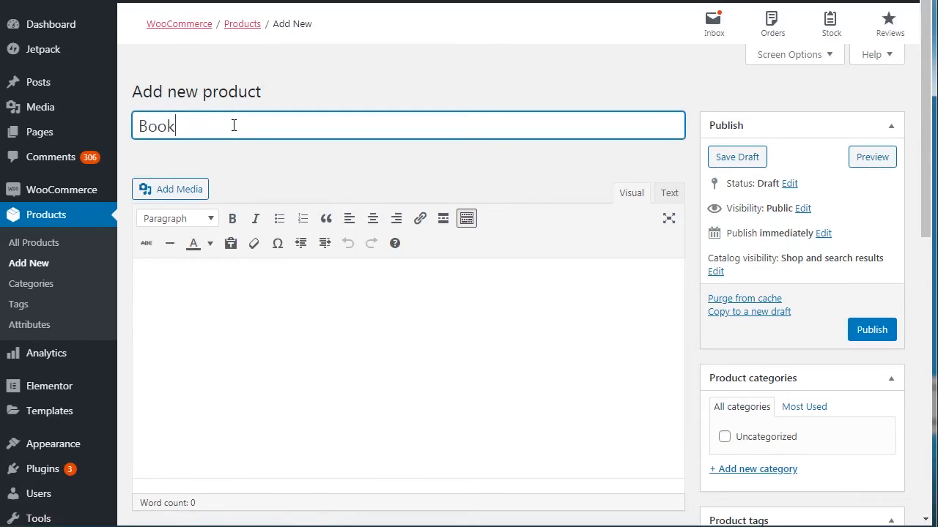
type("1")
- Enter "Description" in the product's main description and format it as a bulleted list
left_click(233, 323)
type("Desicr")
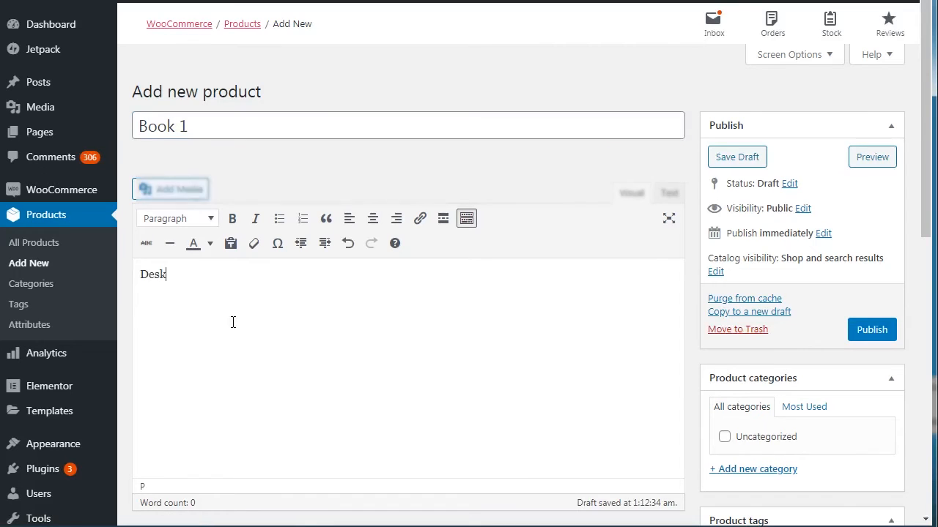
key("BackSpace")
key("BackSpace")
key("BackSpace")
type("cription")
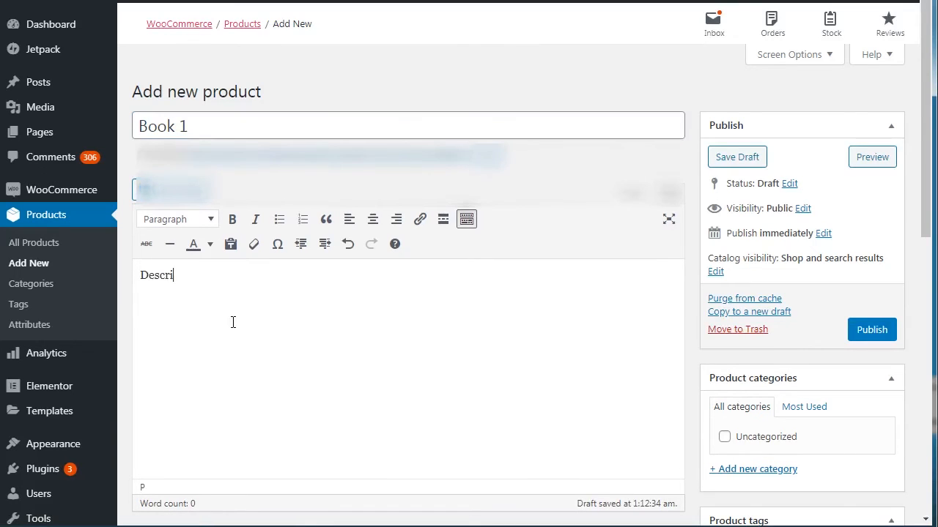
key("ctrl+a")
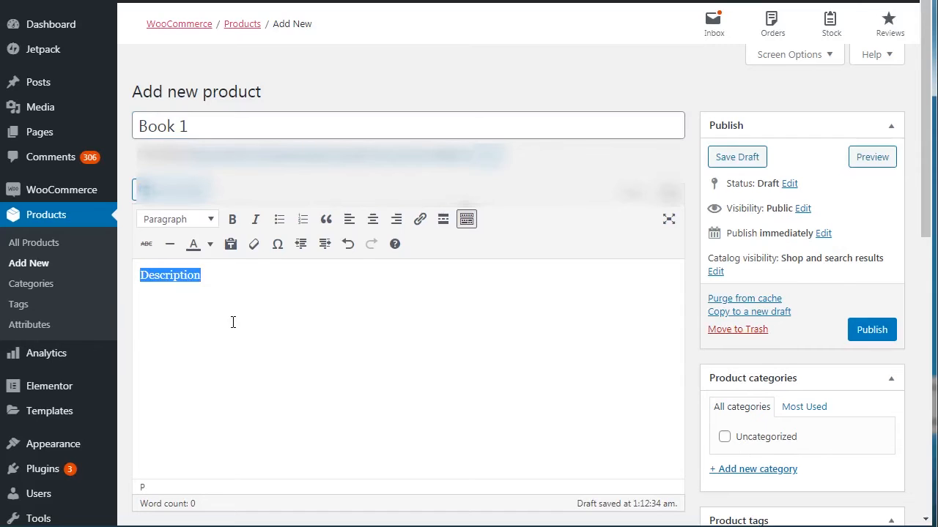
left_click(279, 220)
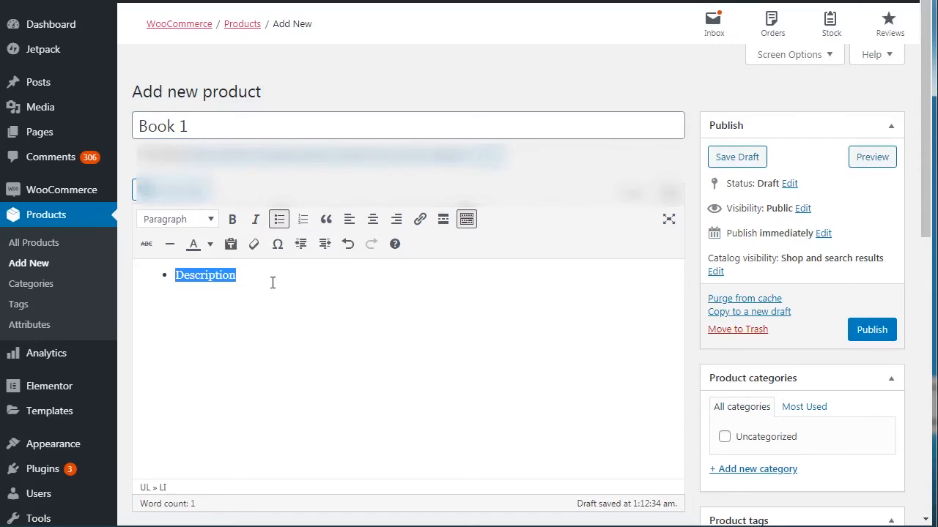
left_click(272, 283)
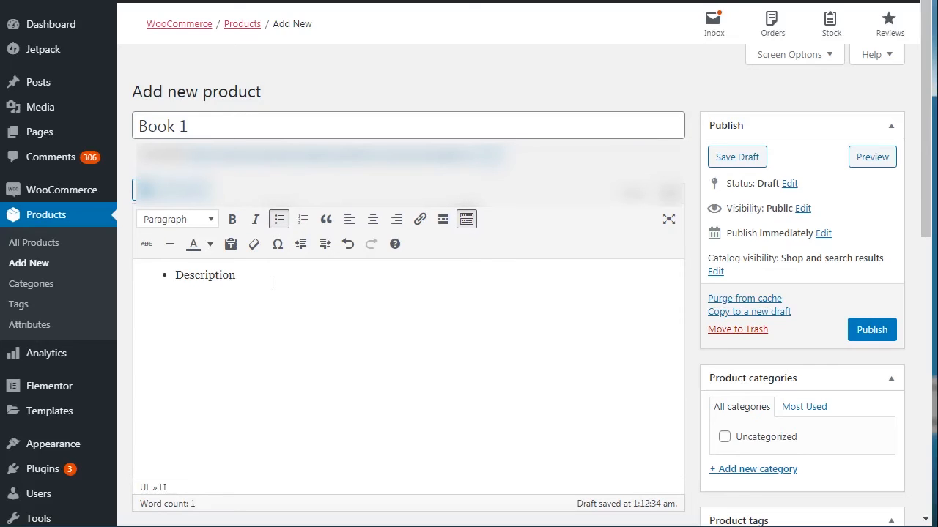
- Add the bullets "Feature 1", "Feature 2" and "Feature 3" to the product description
type("Feature")
key("Return")
type("1")
key("Return")
type("Feature 2")
key("Return")
type("Feature 3")
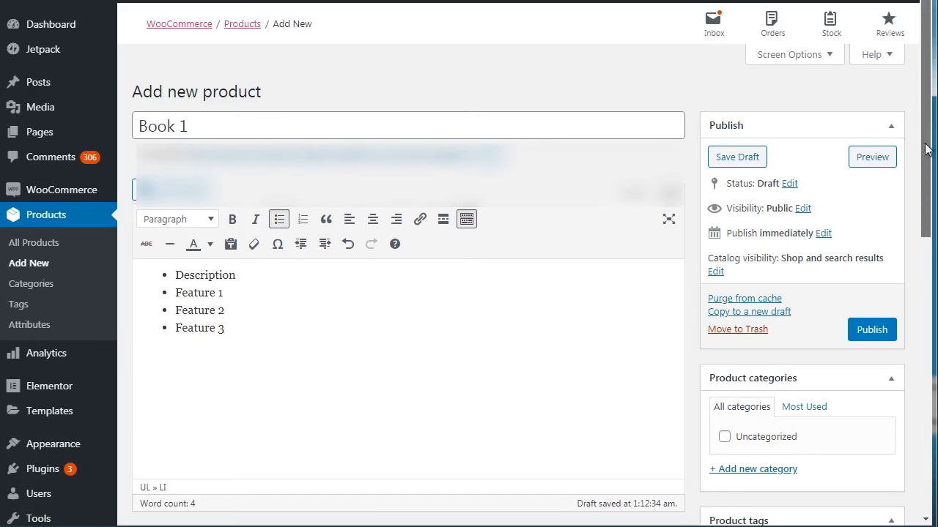
- Look at the available product types in the product data, keeping Simple product
left_click_drag(927, 130, 922, 312)
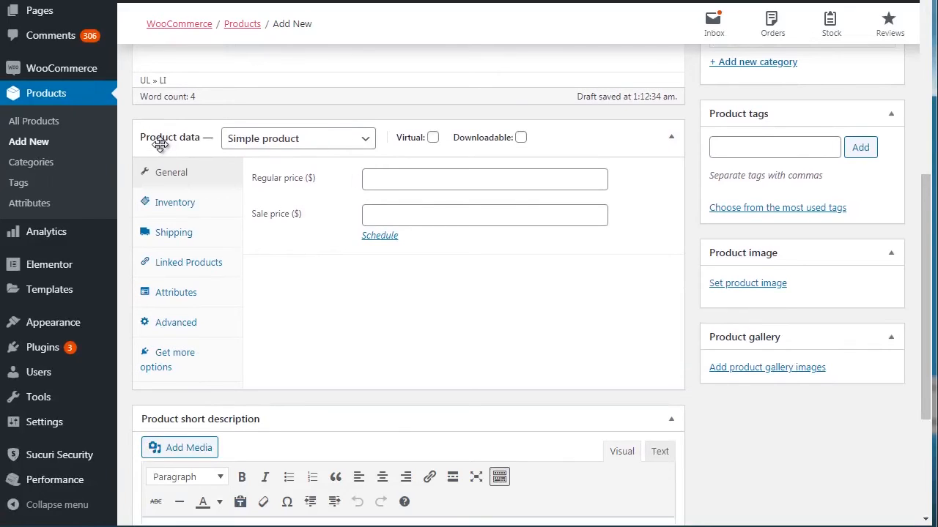
left_click(254, 145)
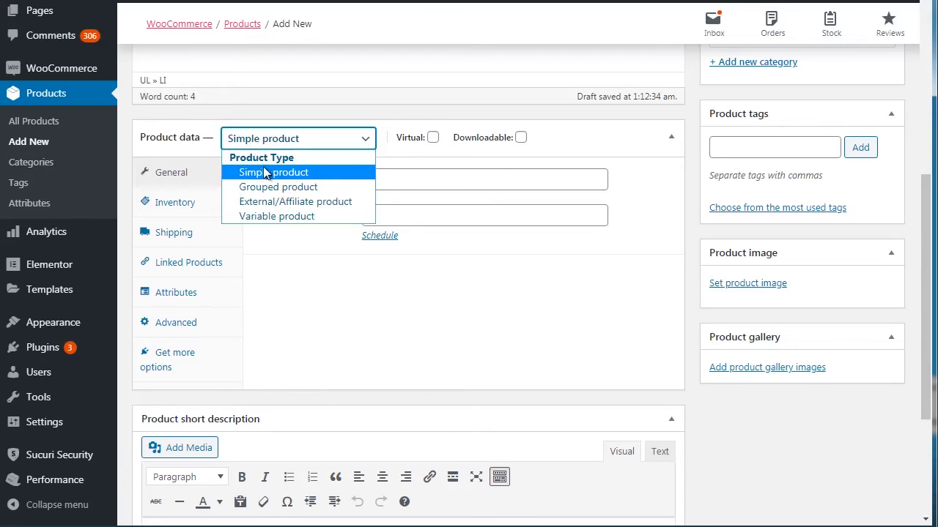
left_click(314, 139)
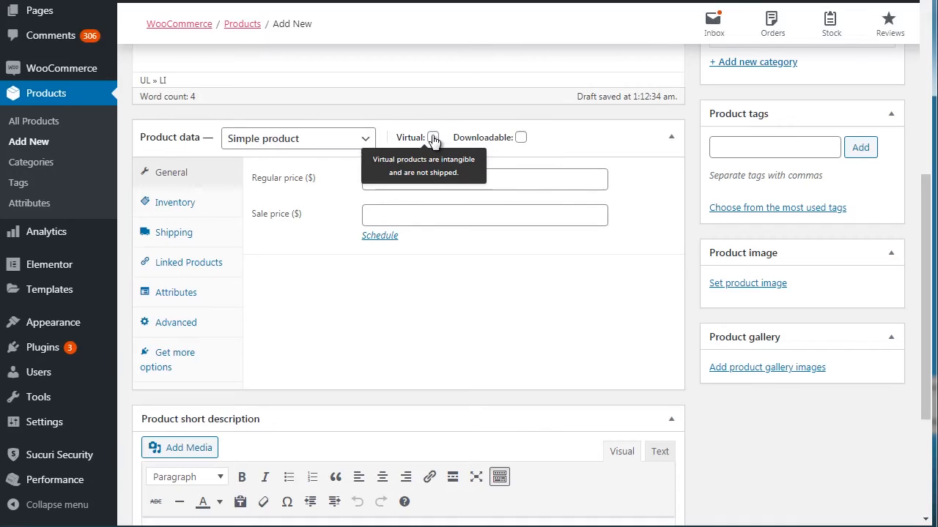
- Mark the product as downloadable but not virtual
left_click(520, 138)
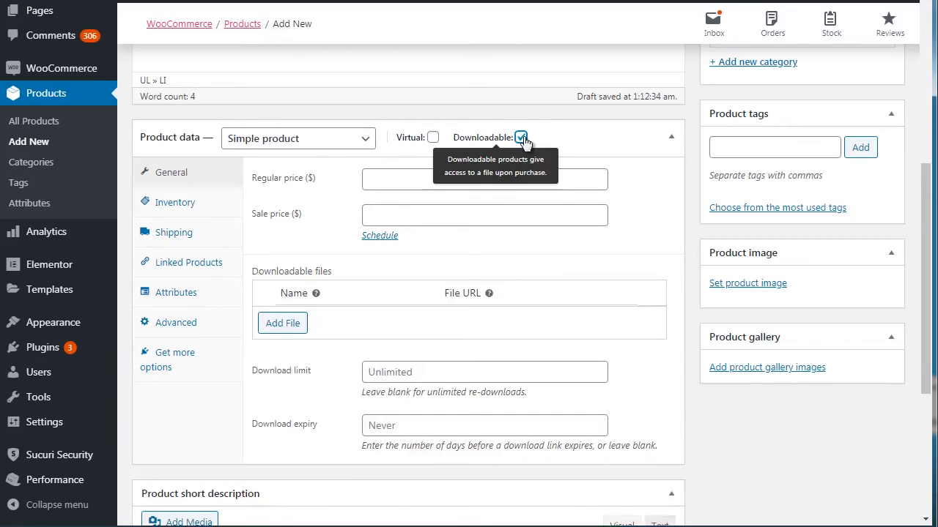
left_click(433, 139)
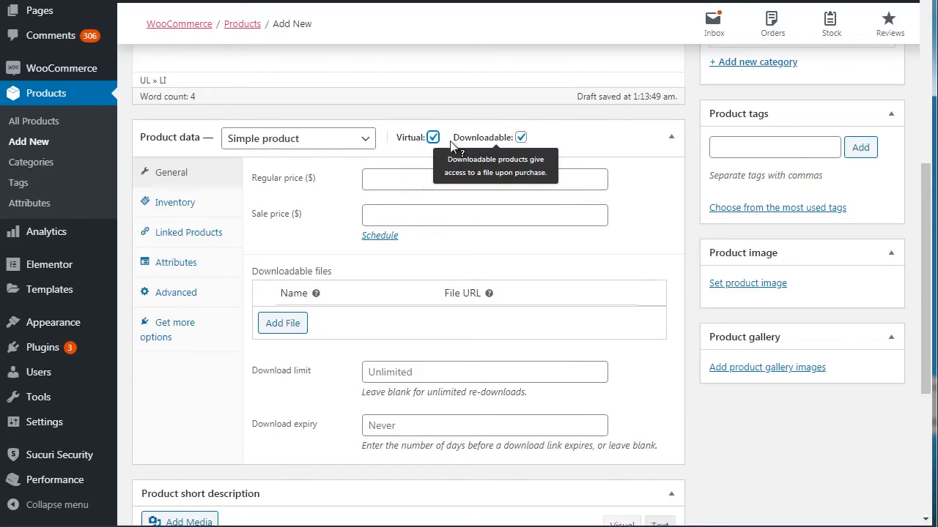
left_click(433, 138)
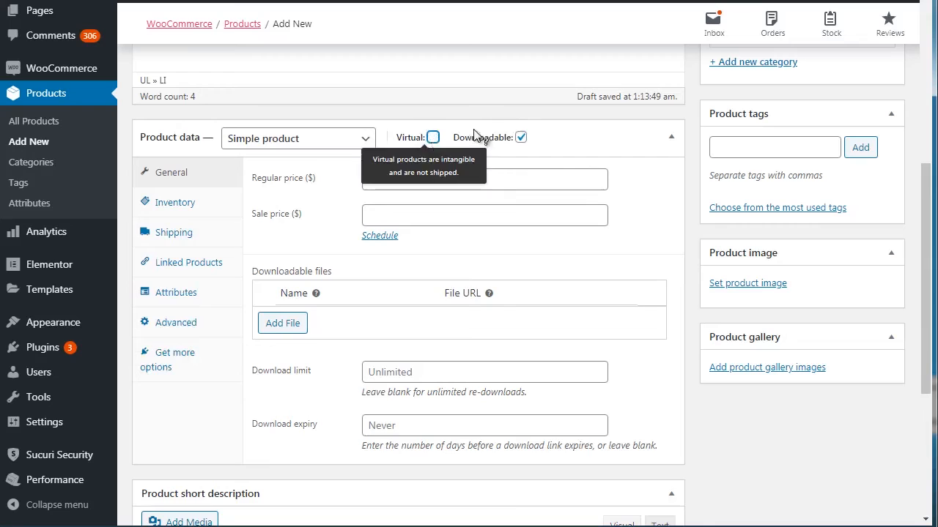
left_click(521, 139)
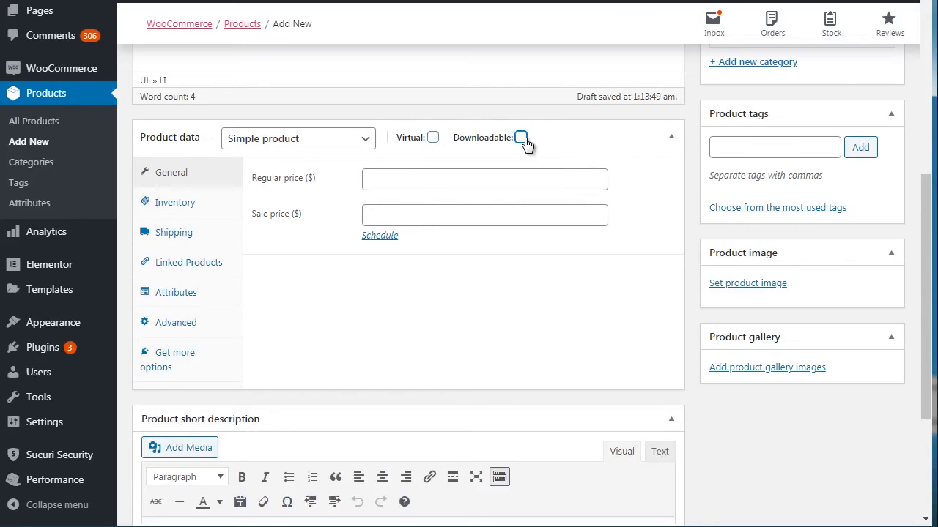
left_click(520, 137)
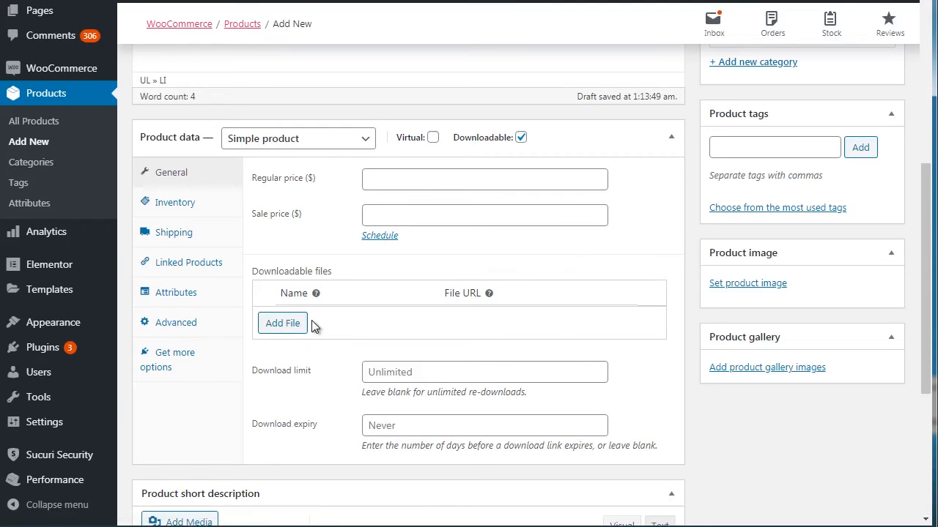
- Look through the product's inventory settings with the stock status choices, its shipping settings and its linked products
mouse_move(926, 216)
left_mouse_down()
mouse_move(926, 284)
mouse_move(917, 222)
left_mouse_up()
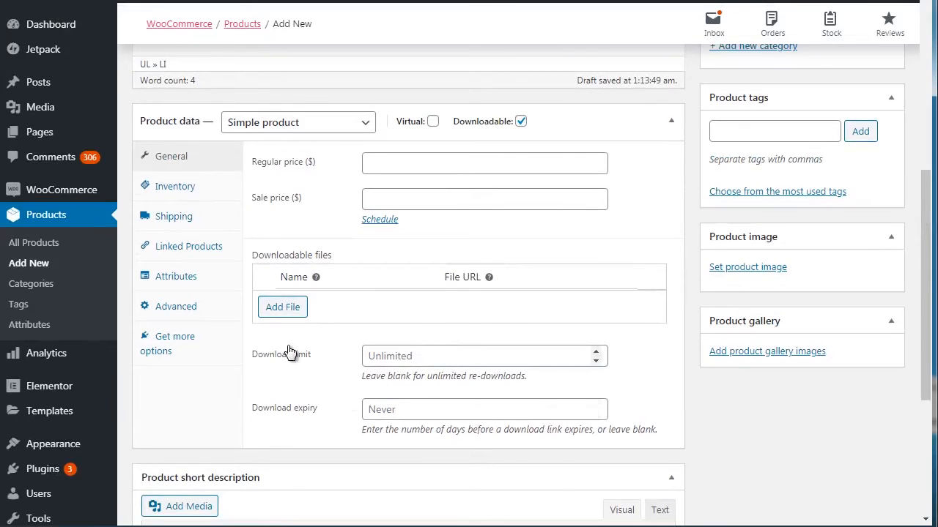
left_click(173, 188)
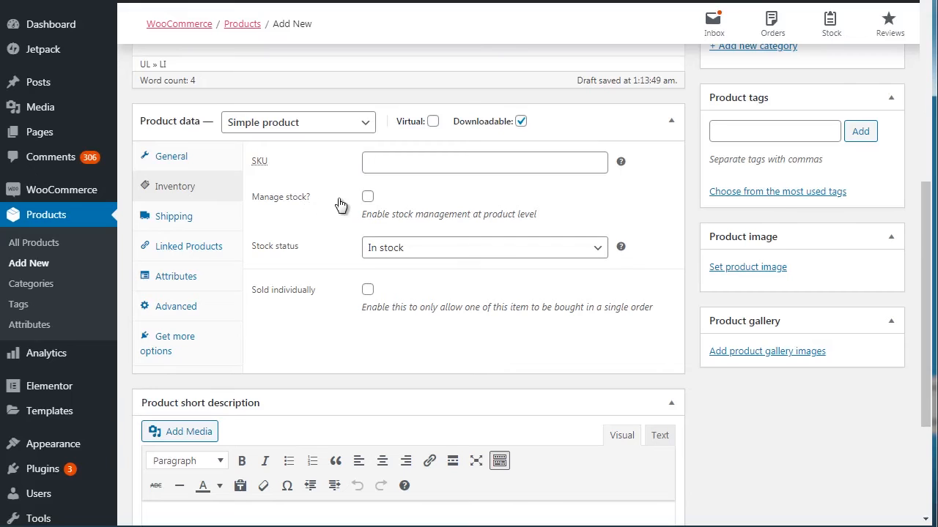
left_click(373, 258)
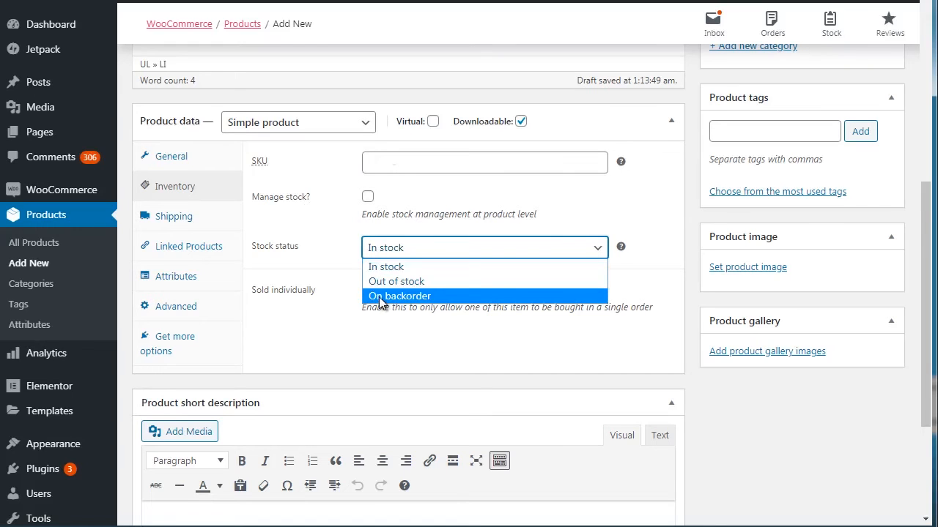
left_click(340, 256)
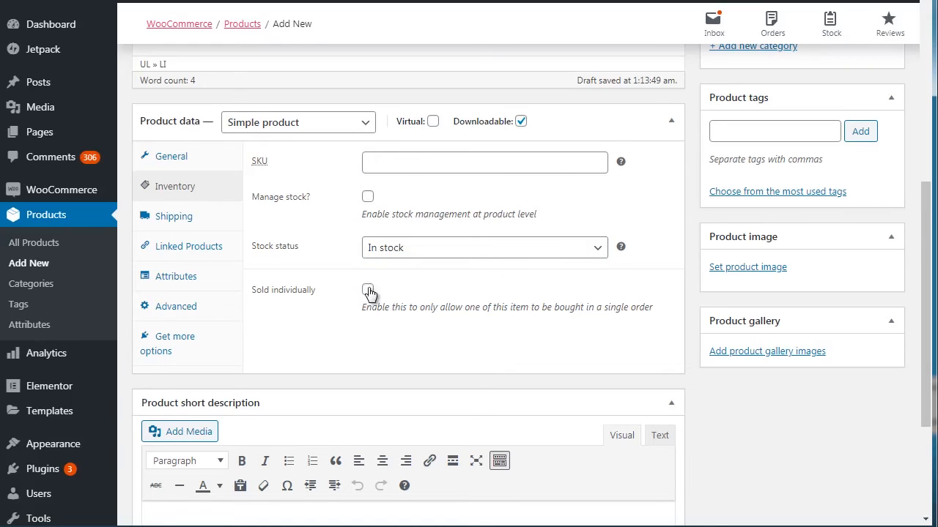
left_click(188, 216)
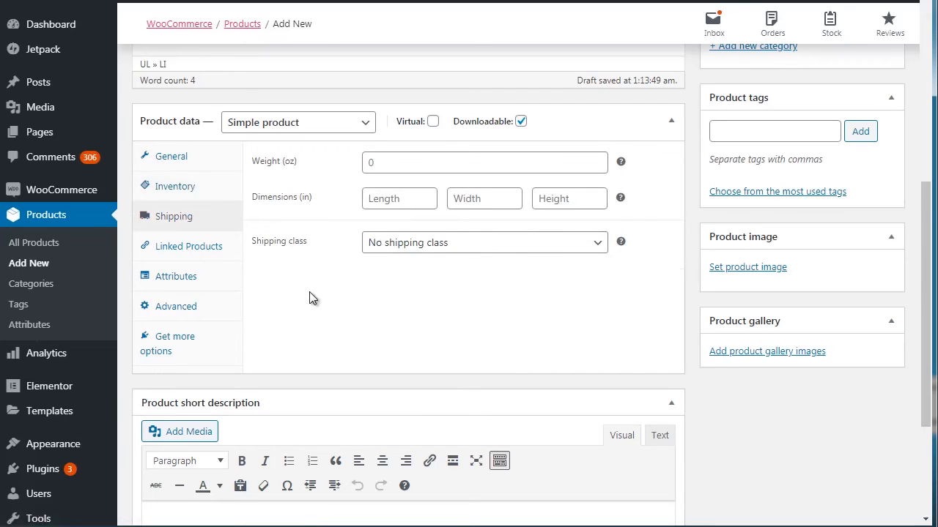
left_click(214, 258)
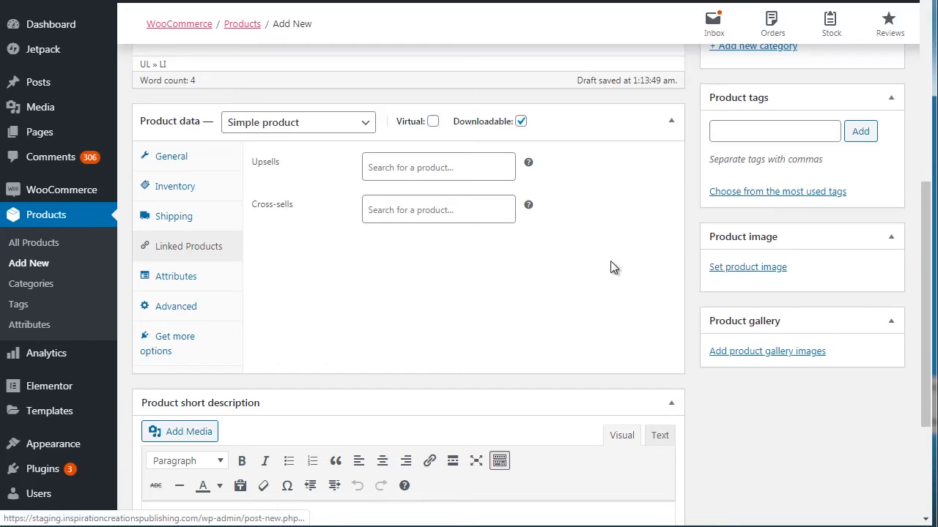
left_click_drag(925, 207, 925, 240)
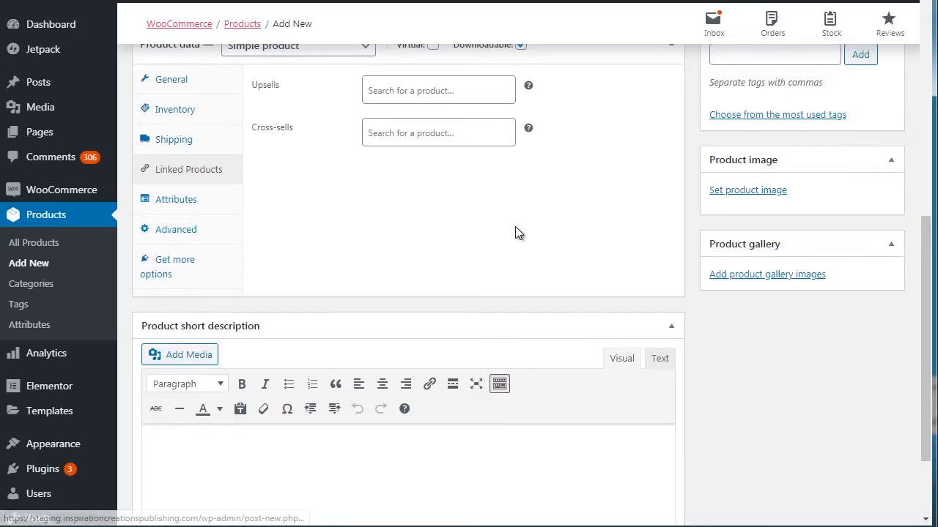
- Set the product's regular price to $30 and sale price to $10, and publish it
left_click_drag(927, 265, 929, 214)
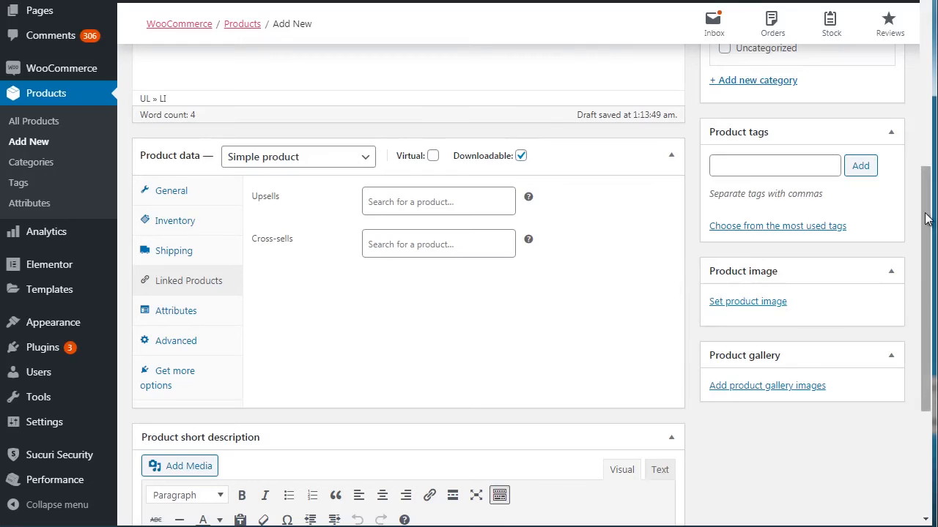
left_click_drag(927, 219, 927, 130)
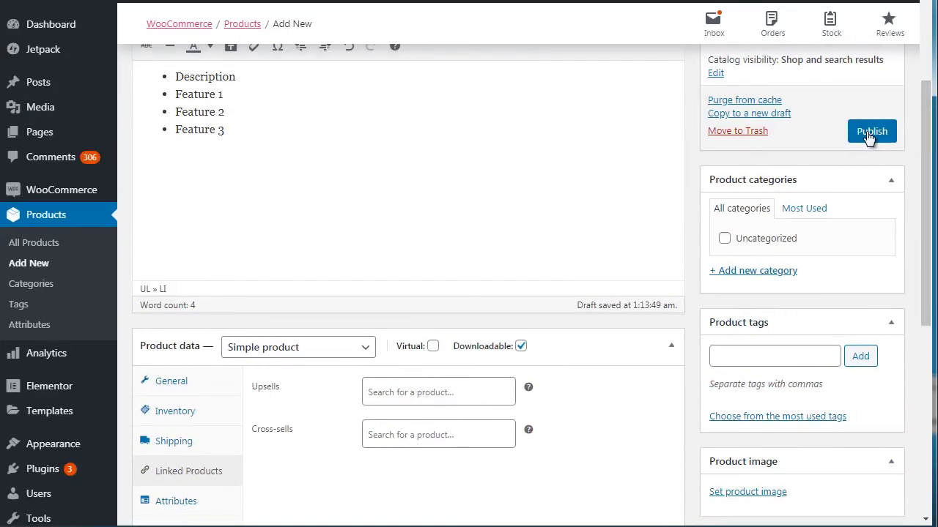
left_click(178, 383)
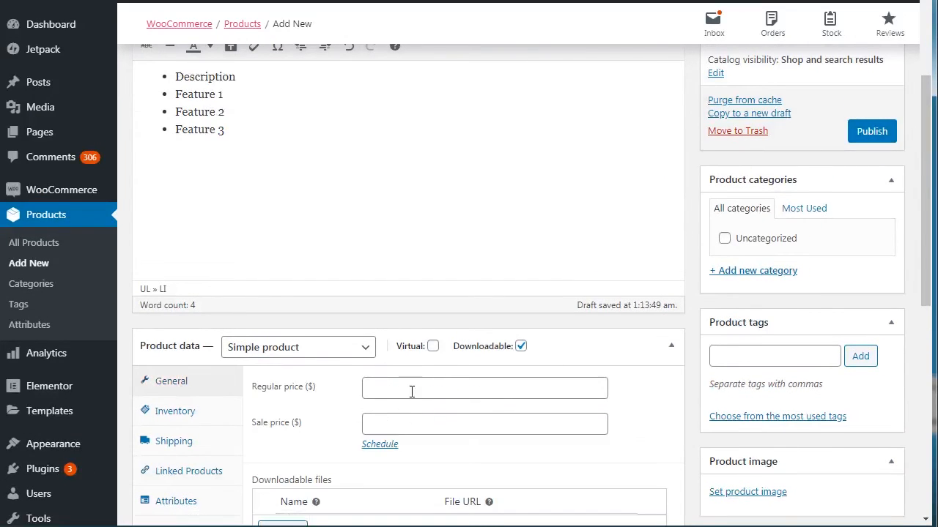
left_click(409, 419)
type("10")
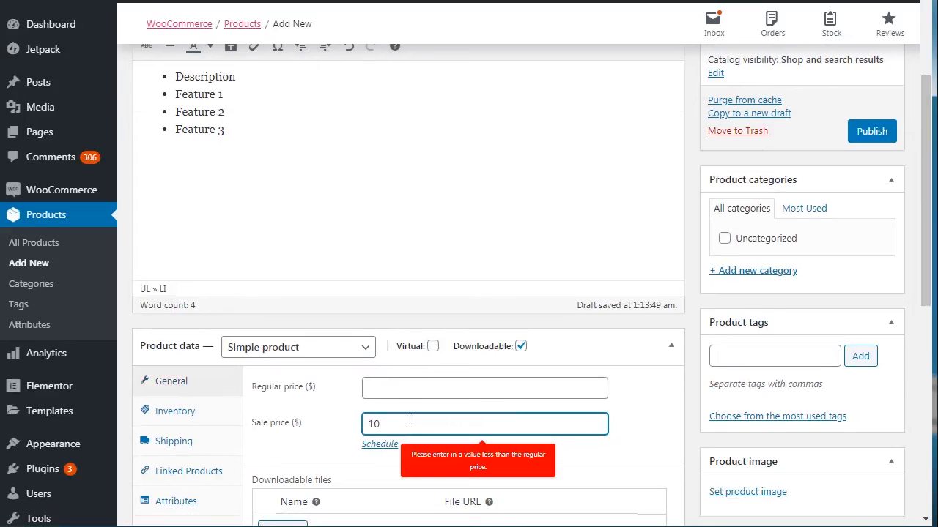
left_click(405, 390)
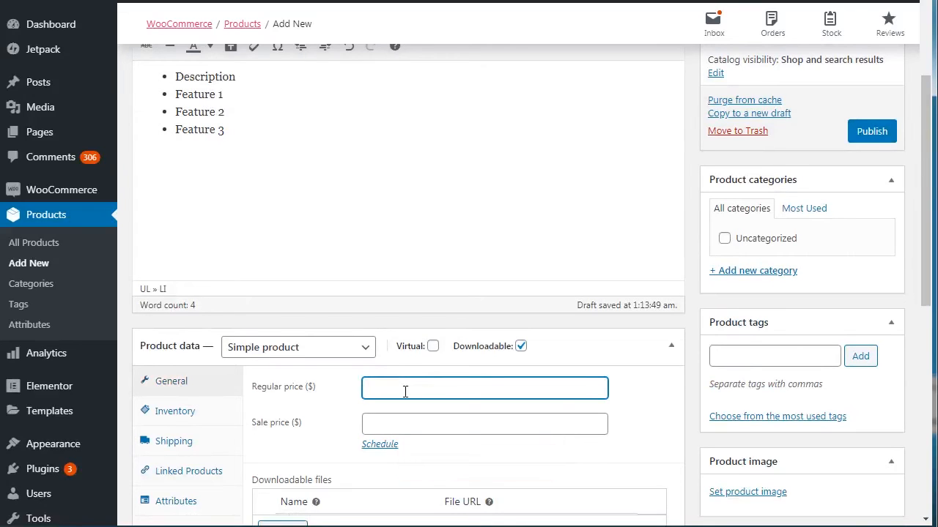
type("30")
left_click(384, 421)
type("10")
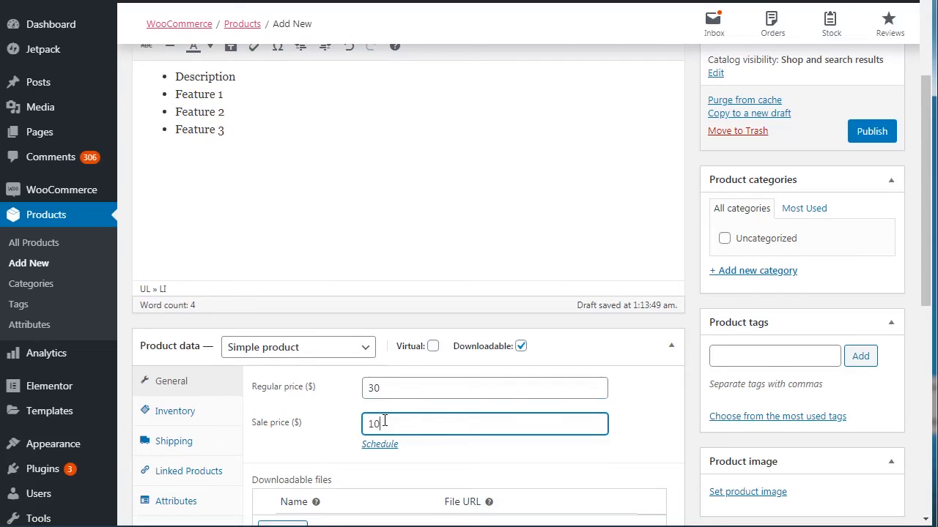
left_click(870, 136)
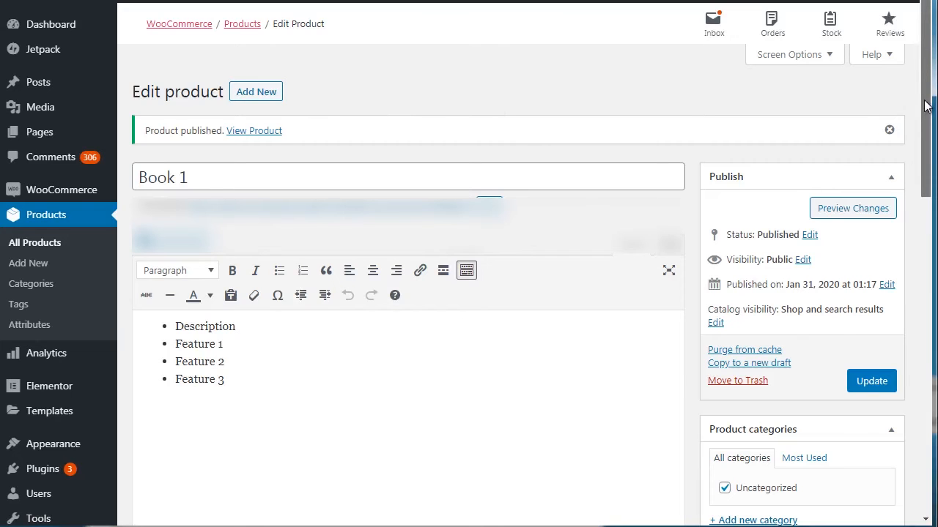
left_click_drag(924, 106, 931, 182)
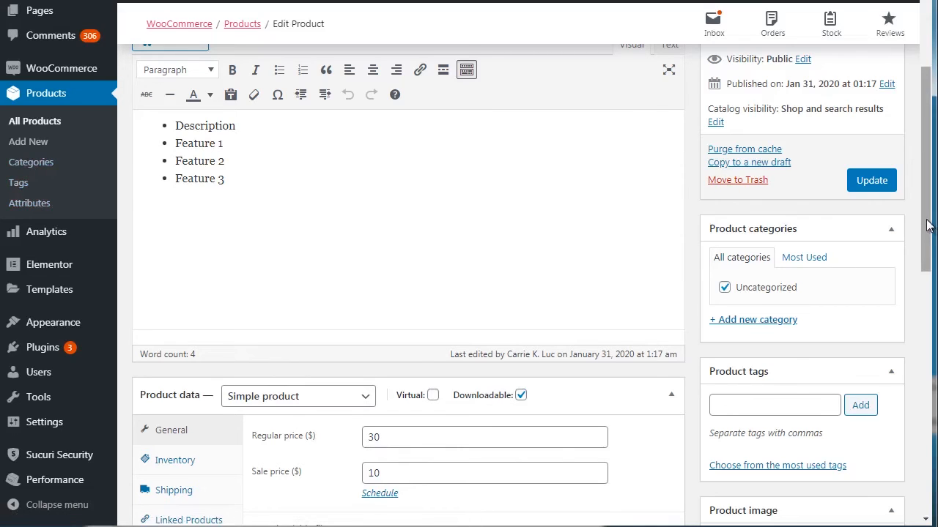
- Open the store's product categories page and product tags page in separate new browser tabs
left_click_drag(927, 225, 929, 258)
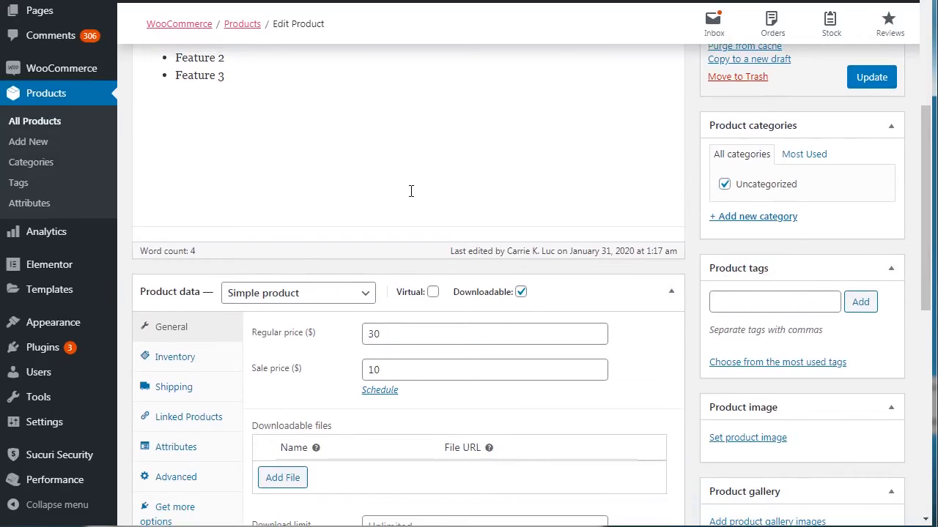
right_click(38, 170)
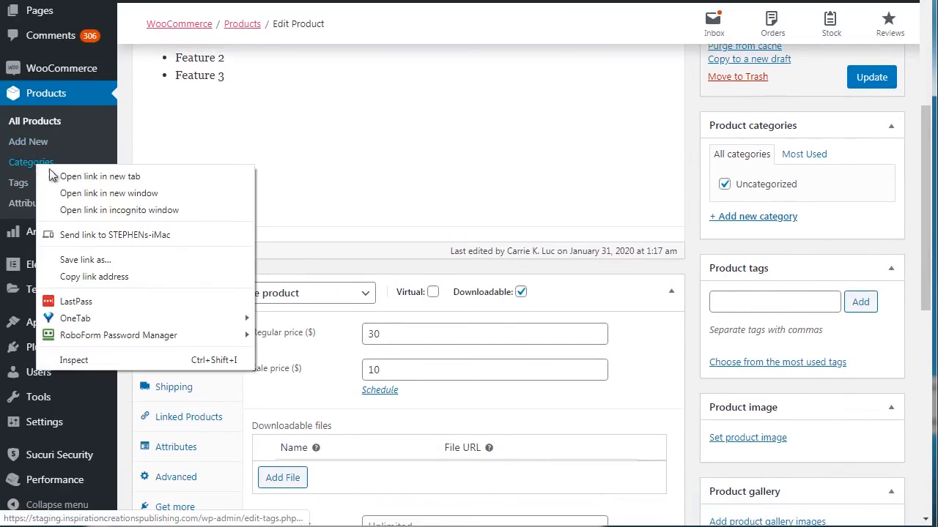
left_click(57, 179)
right_click(22, 189)
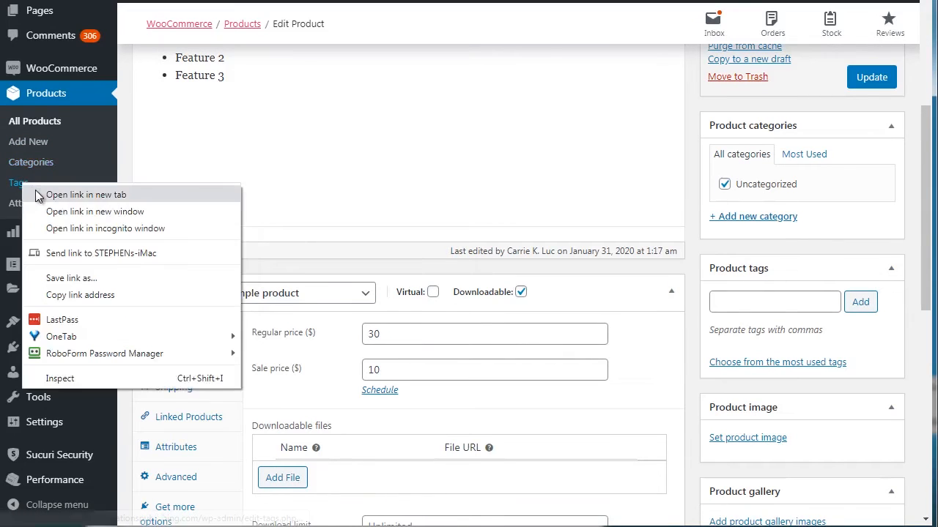
left_click(44, 185)
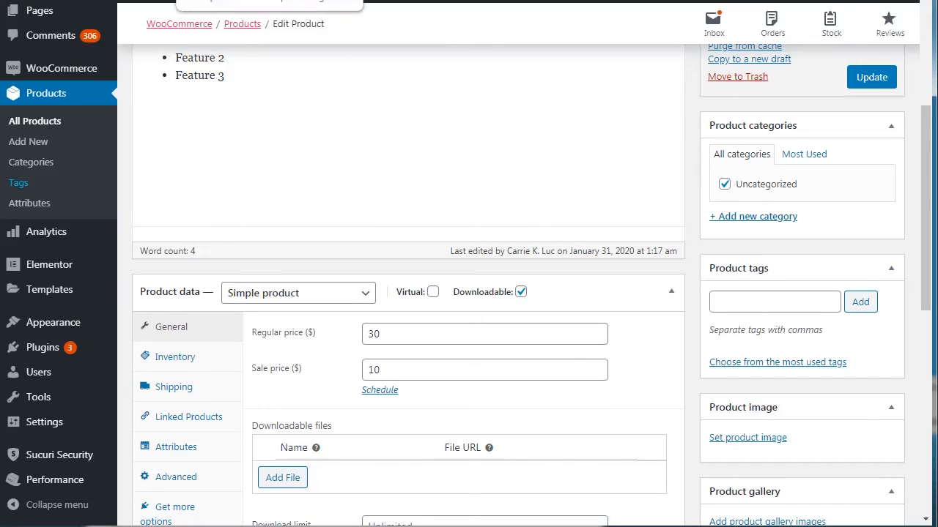
- Look over the product categories and product tags pages, ending on the form for adding a new category
left_click(257, 1)
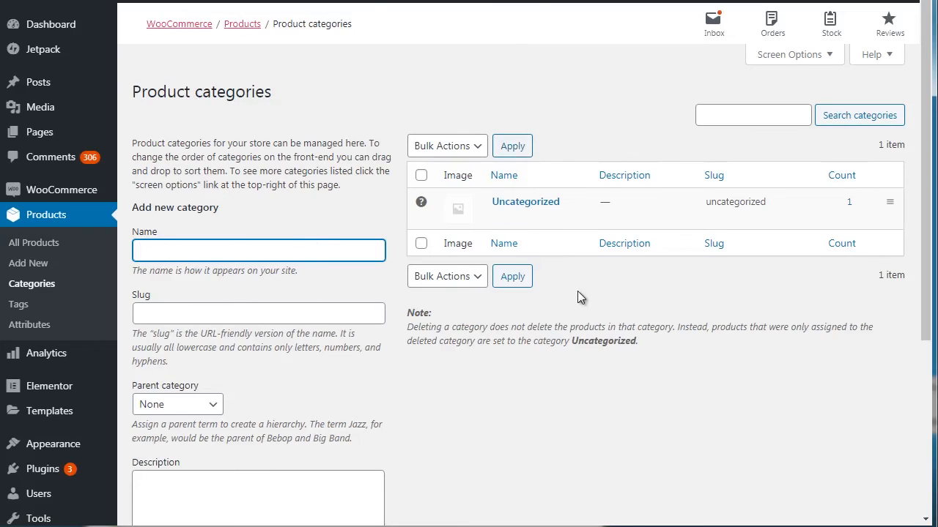
left_click(425, 1)
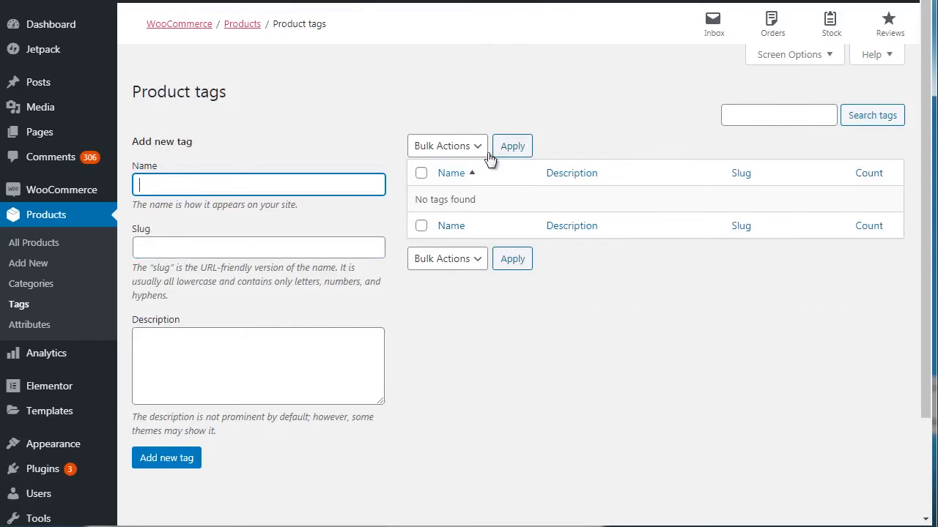
left_click(353, 82)
left_click(381, 0)
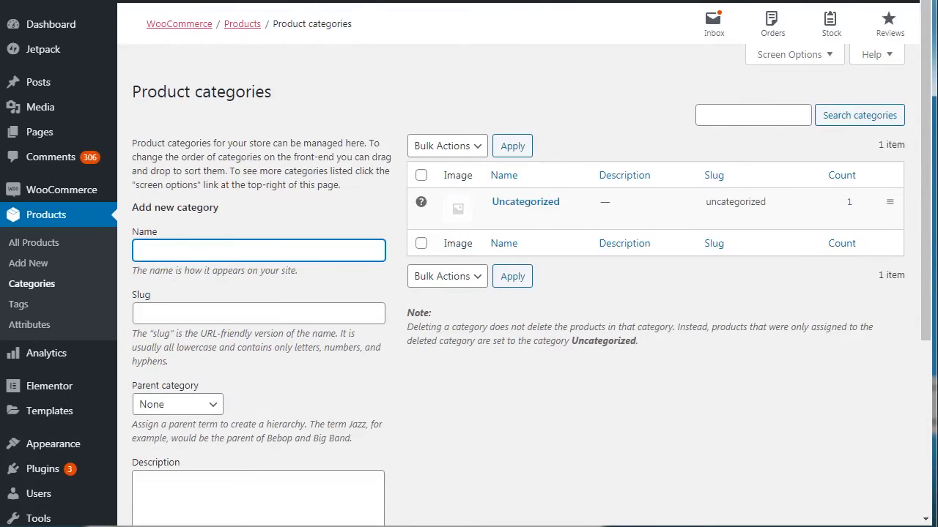
left_click(391, 108)
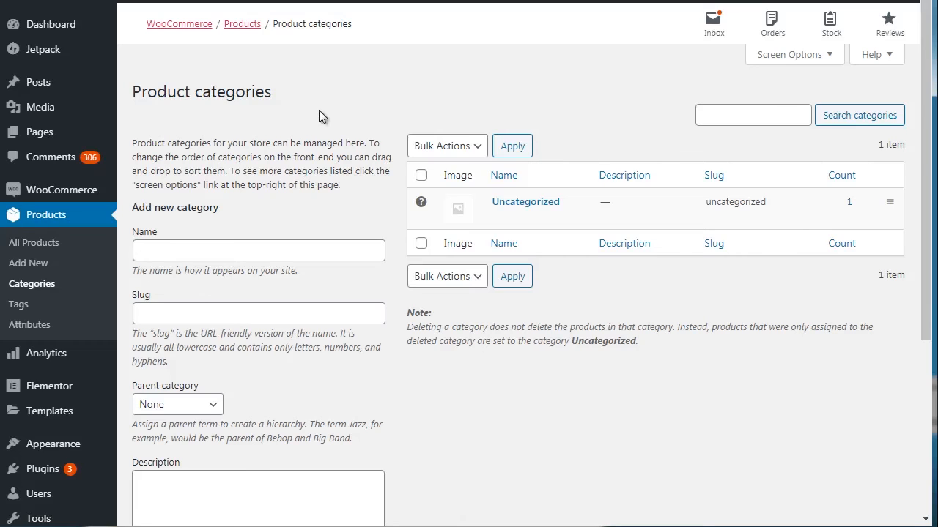
left_click(209, 252)
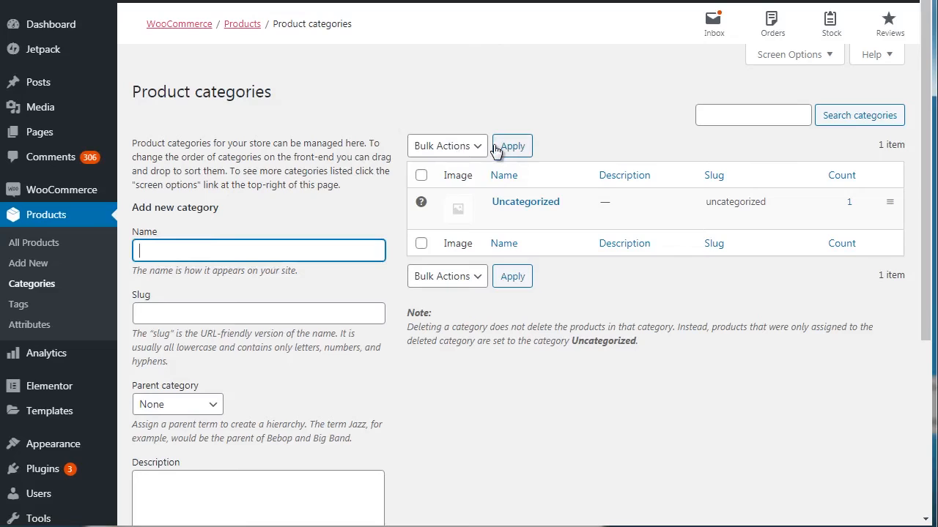
left_click(393, 115)
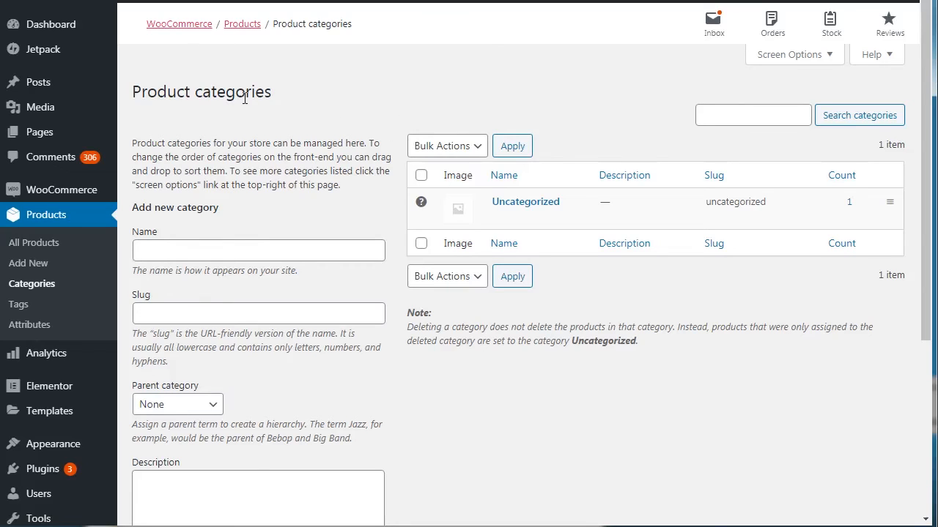
- Name the new product category "Filters"
left_click(169, 253)
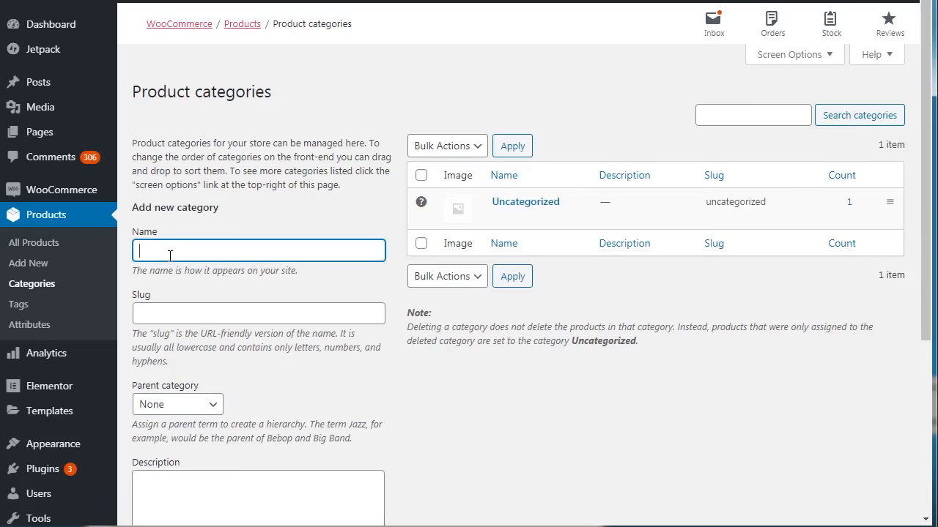
type("F")
key("BackSpace")
type("Waterc")
type("ilters")
key("ctrl+a")
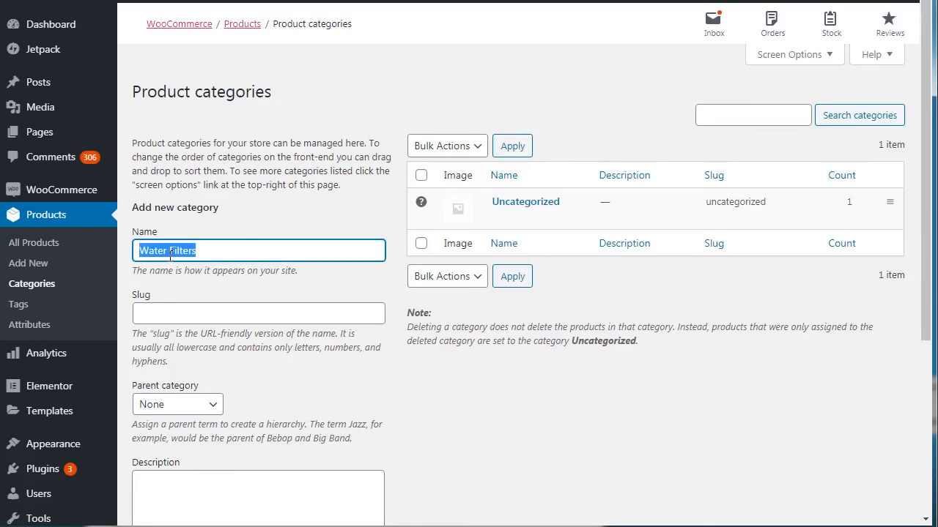
type("Filters")
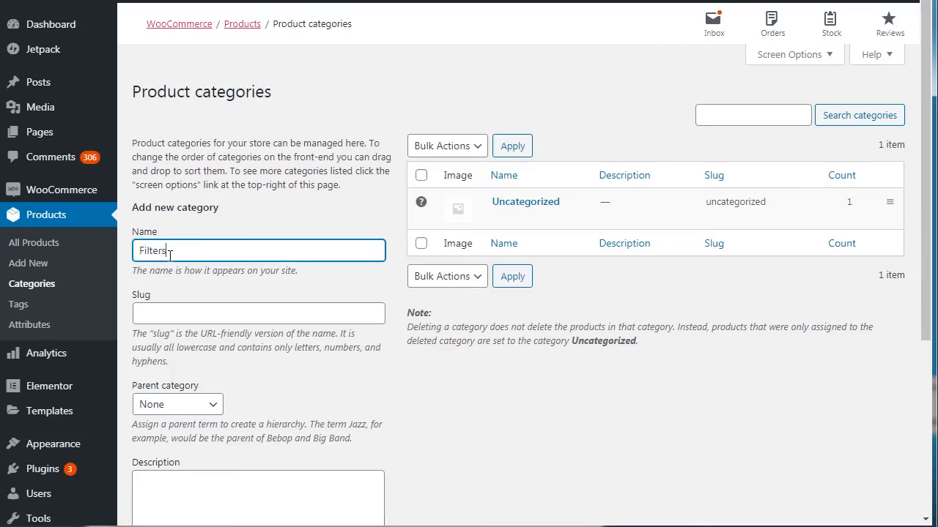
key("ctrl+a")
left_click(351, 94)
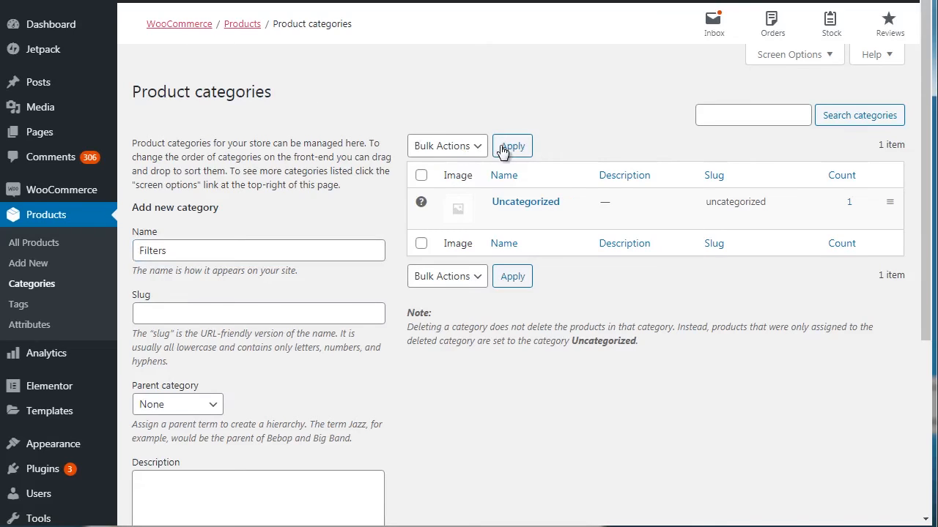
- Give the new category the slug "water-filters" and the description "Water filters", and add it
left_click_drag(929, 264, 933, 293)
left_click(337, 207)
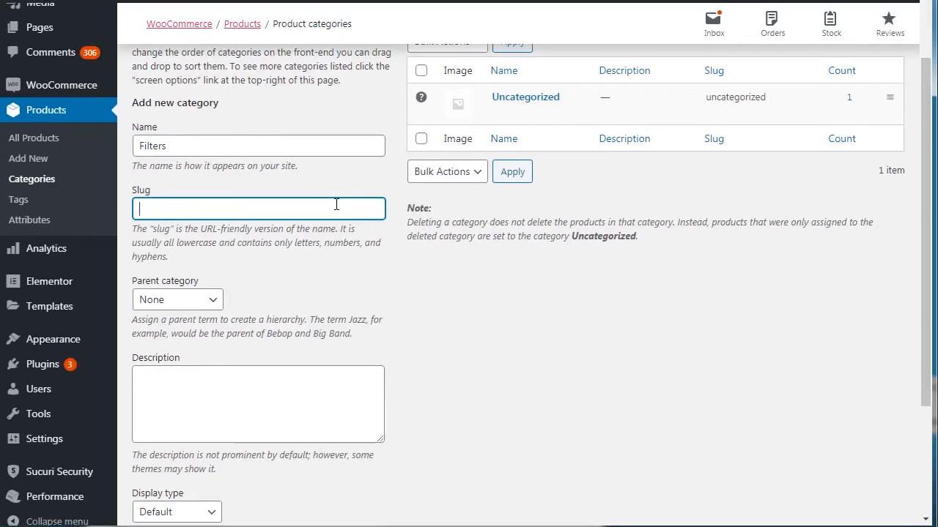
type("water-filters")
left_click(219, 394)
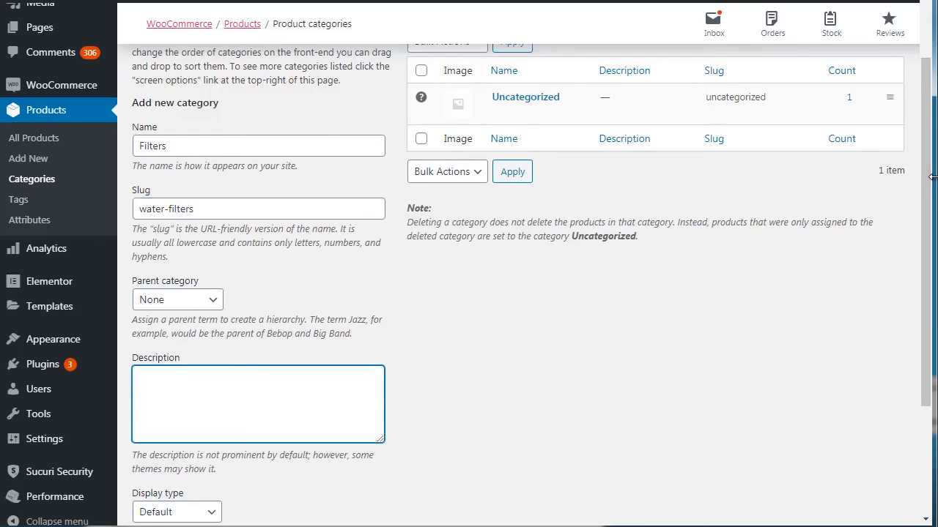
left_click_drag(932, 176, 932, 289)
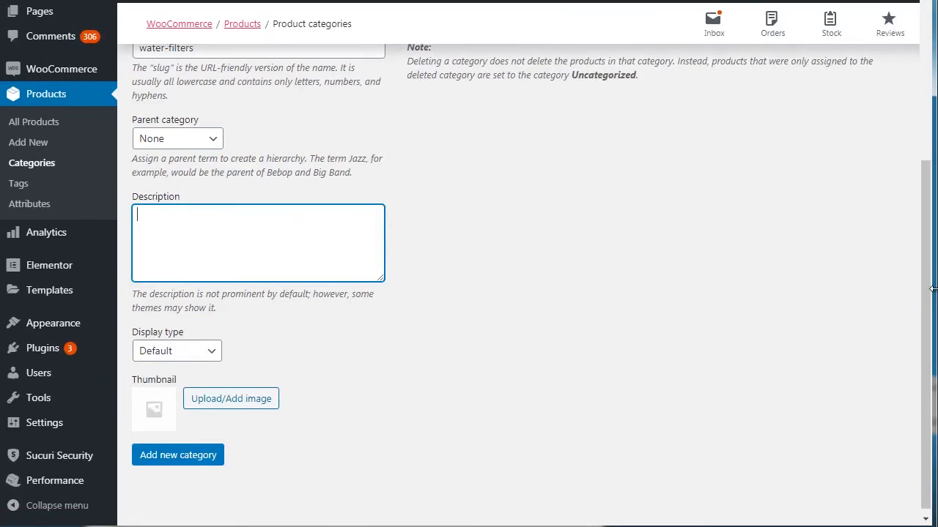
type("Waterc filters")
left_click(923, 139)
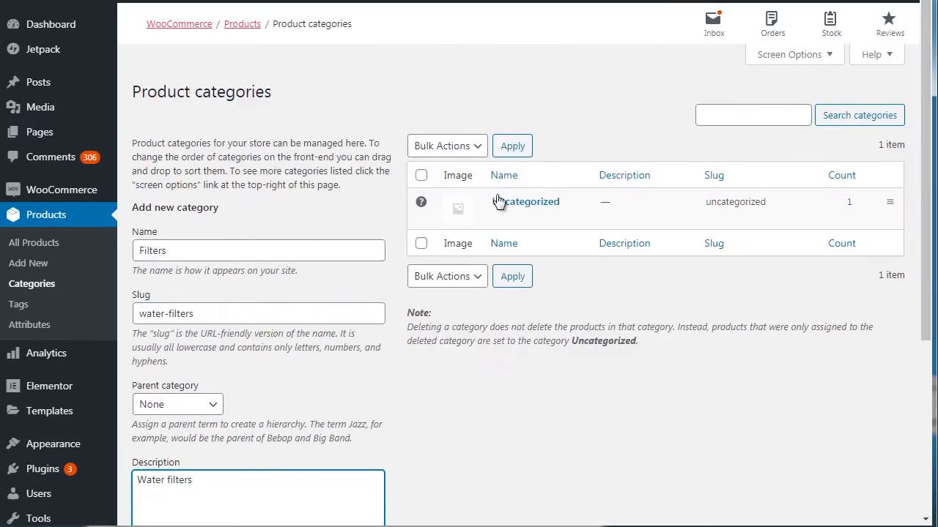
left_click_drag(927, 106, 927, 308)
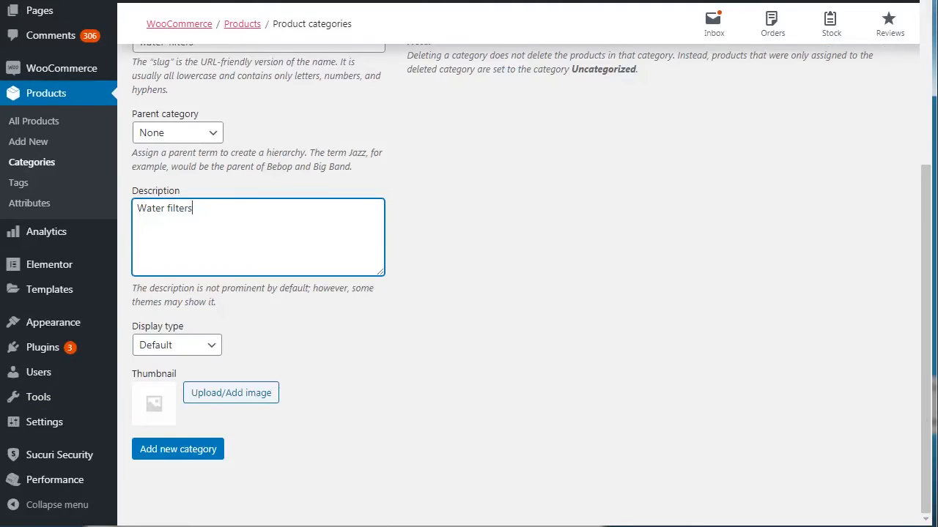
left_click(213, 451)
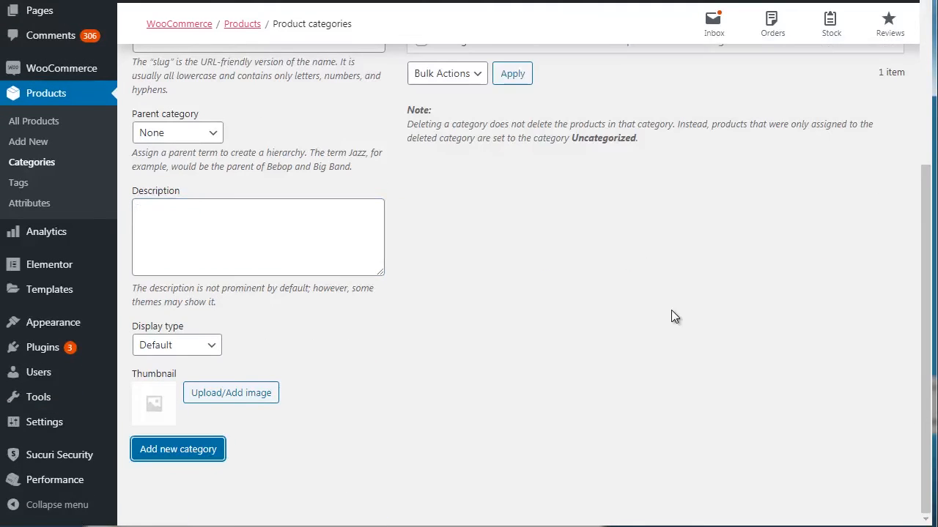
left_click(928, 139)
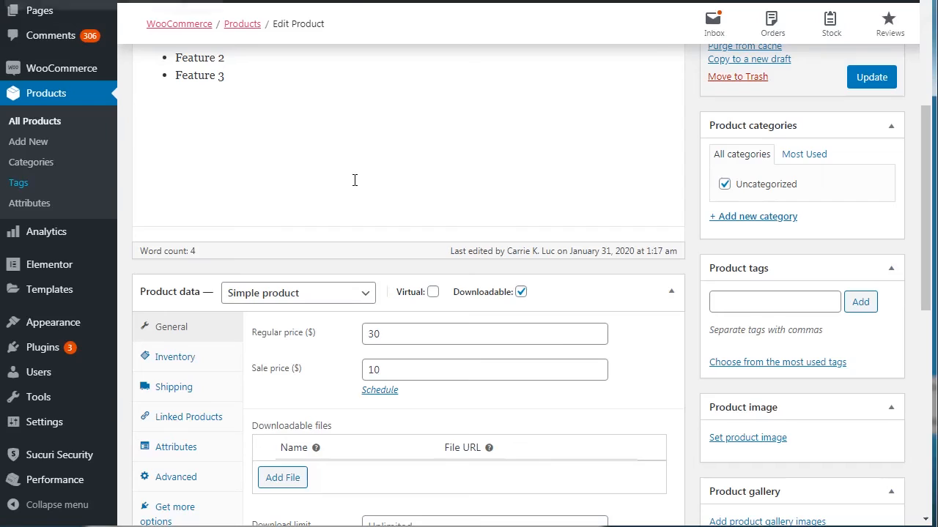
- Update the Book 1 product to refresh its category choices, replace Uncategorized with Filters as its category, and save the update
left_click(874, 82)
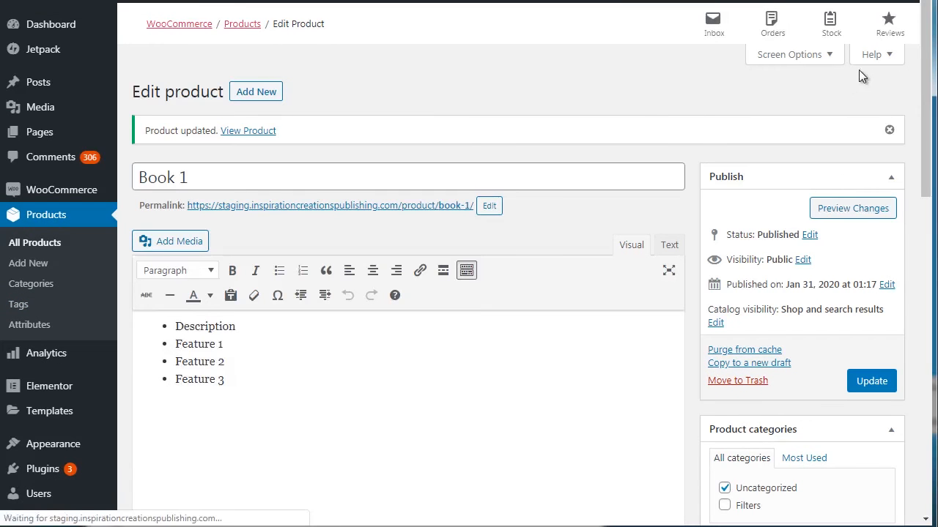
left_click_drag(926, 78, 927, 190)
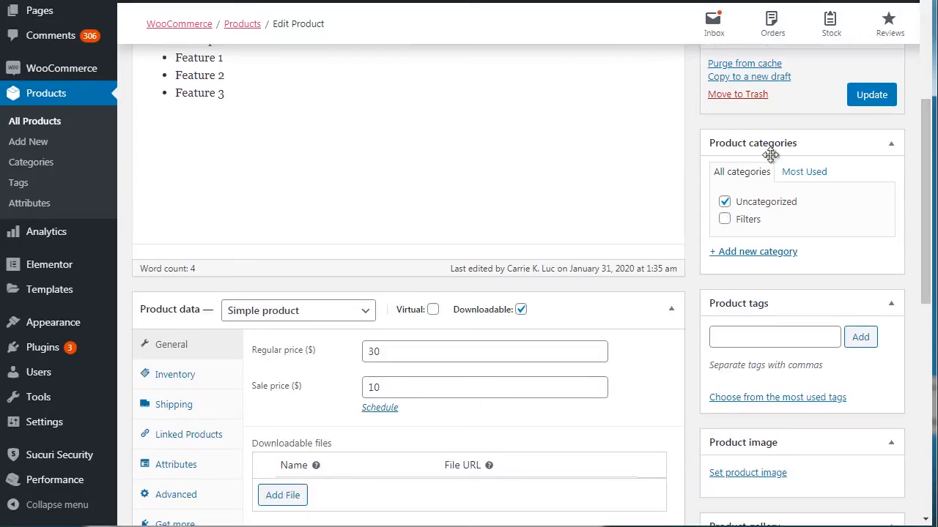
left_click(725, 203)
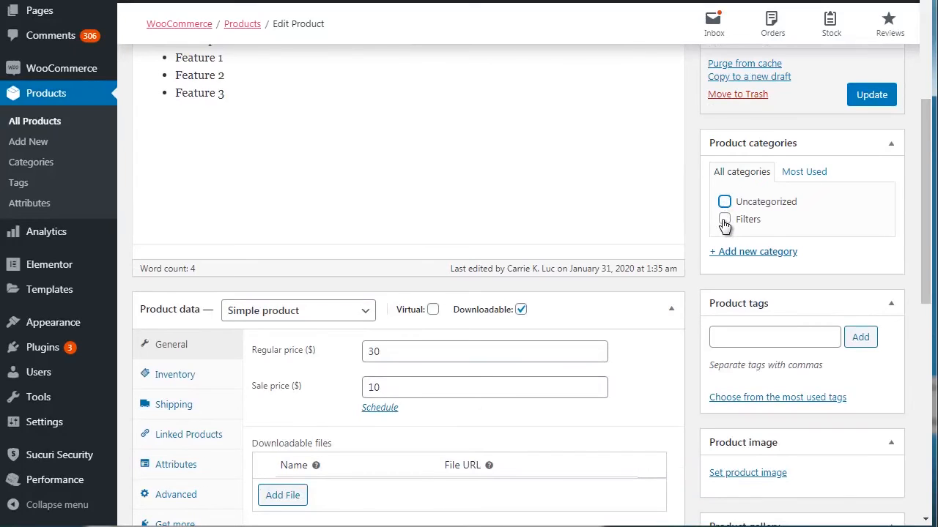
left_click(725, 223)
mouse_move(929, 184)
left_mouse_down()
mouse_move(929, 220)
mouse_move(929, 193)
left_mouse_up()
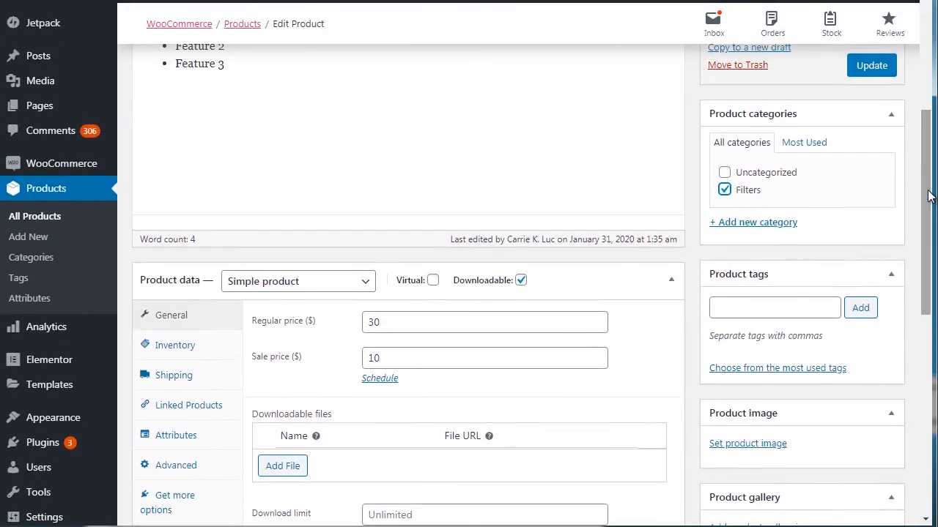
left_click(873, 67)
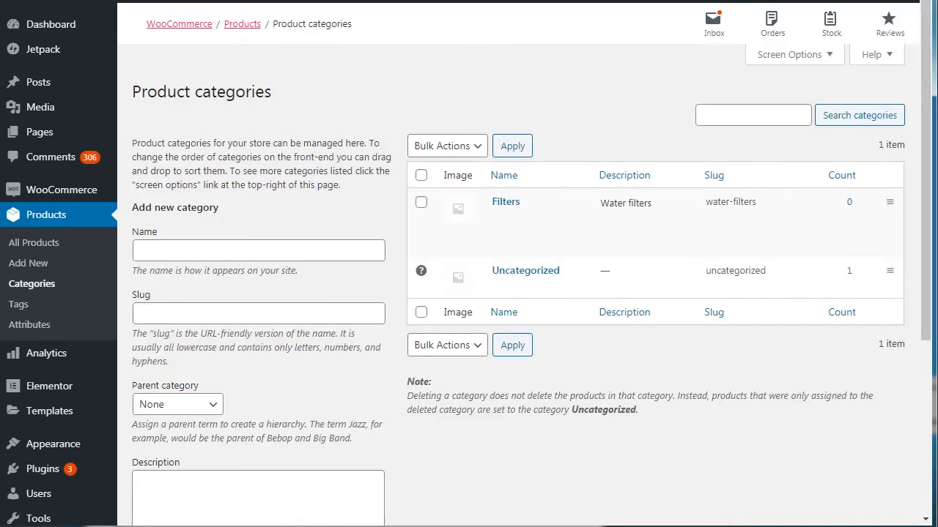
- Refresh the product categories page and check the product count of the Filters category
key("F5")
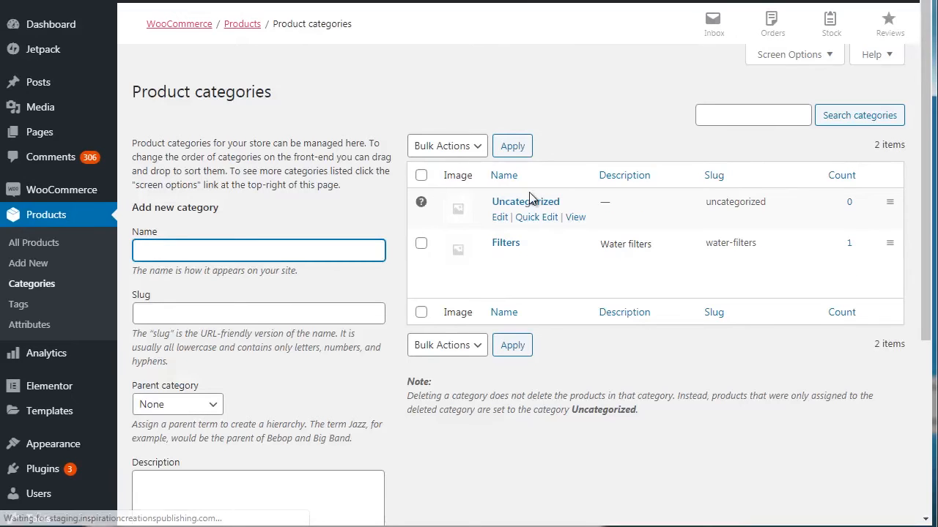
left_click(849, 244)
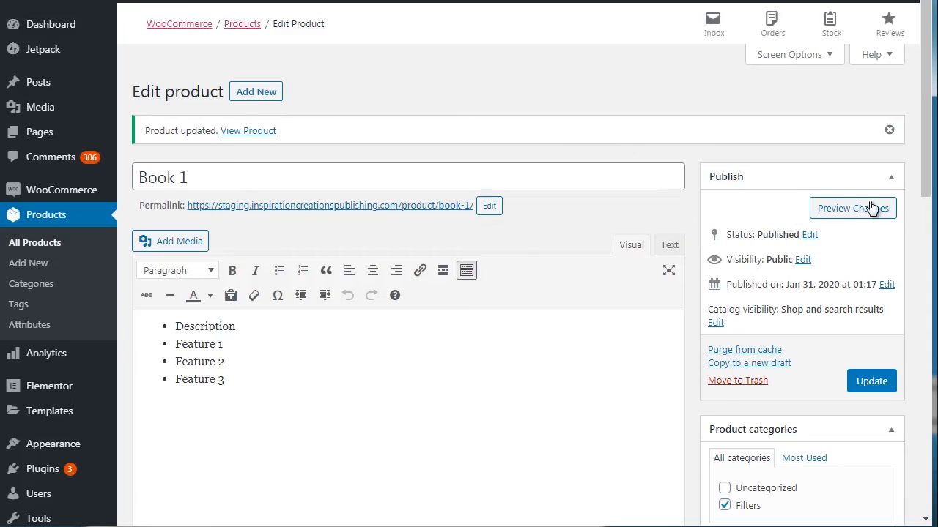
- Add the product tags "filters", "water" and "one year warranty" to Book 1 and update the product
scroll(932, 176, "down", 4)
scroll(627, 103, "down", 1)
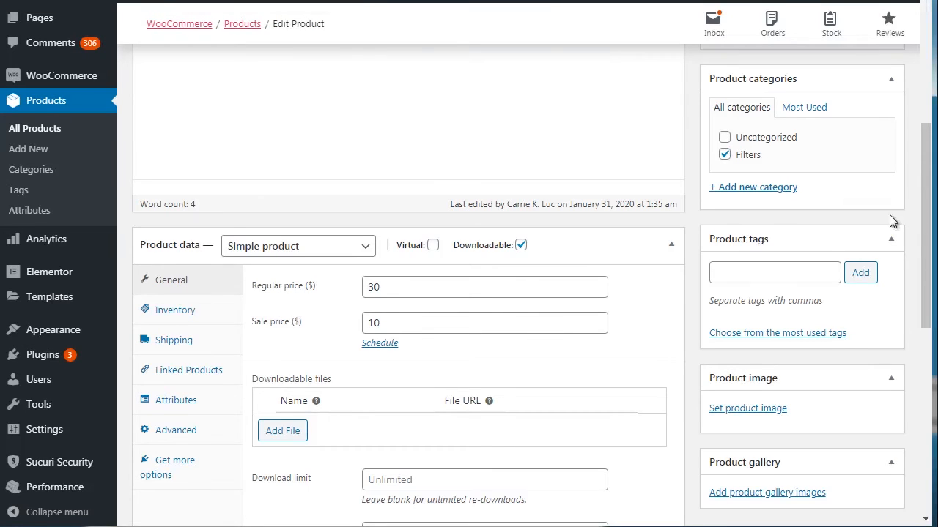
scroll(927, 235, "down", 2)
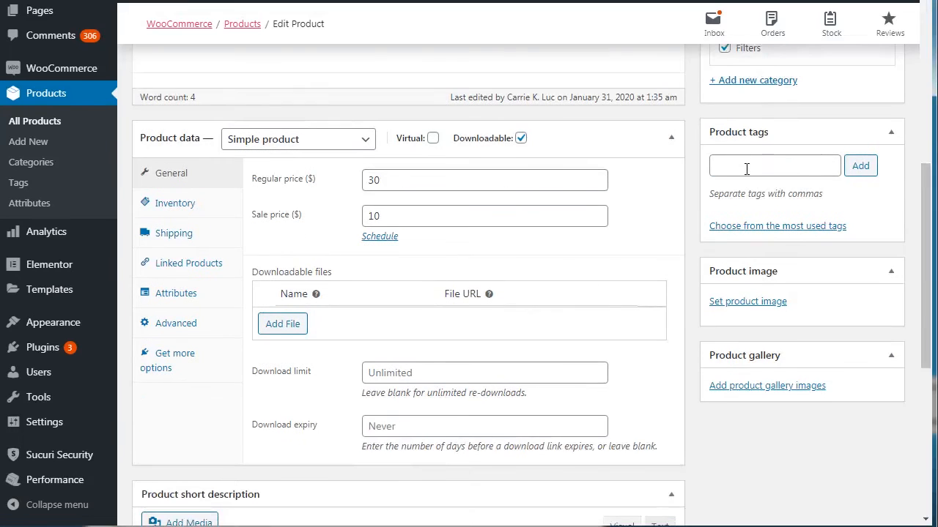
left_click(746, 168)
type("filters")
key("Return")
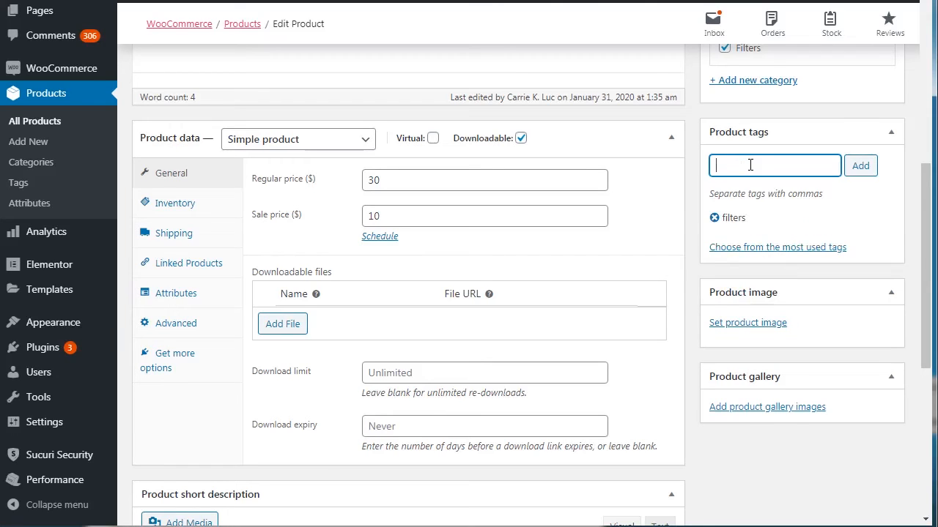
type("water")
key("Return")
type("one year warranty")
key("Return")
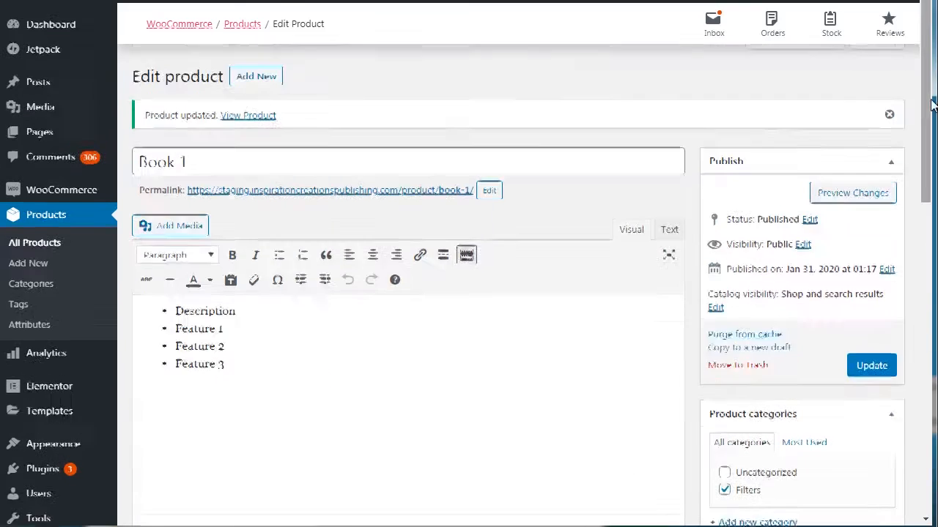
left_click(879, 382)
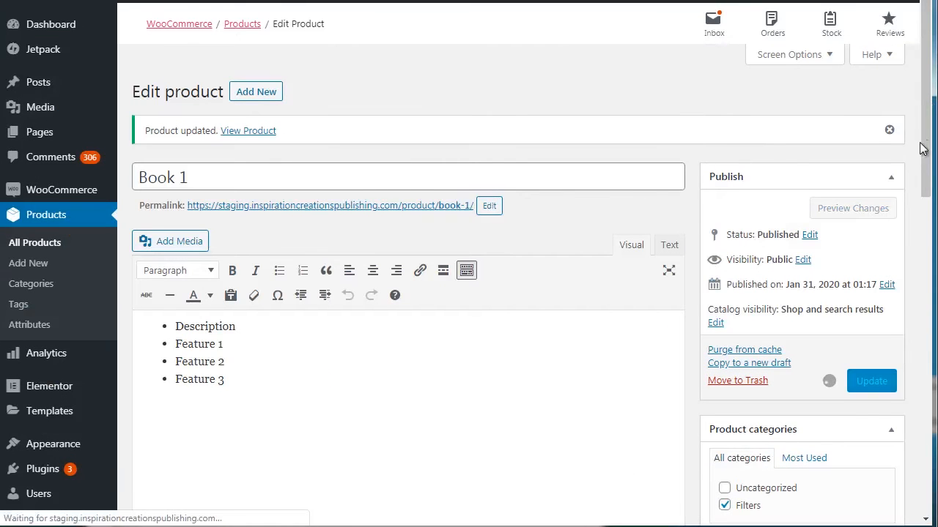
- Review the saved tags on Book 1 and open the product tags page in a new browser tab
scroll(925, 168, "down", 3)
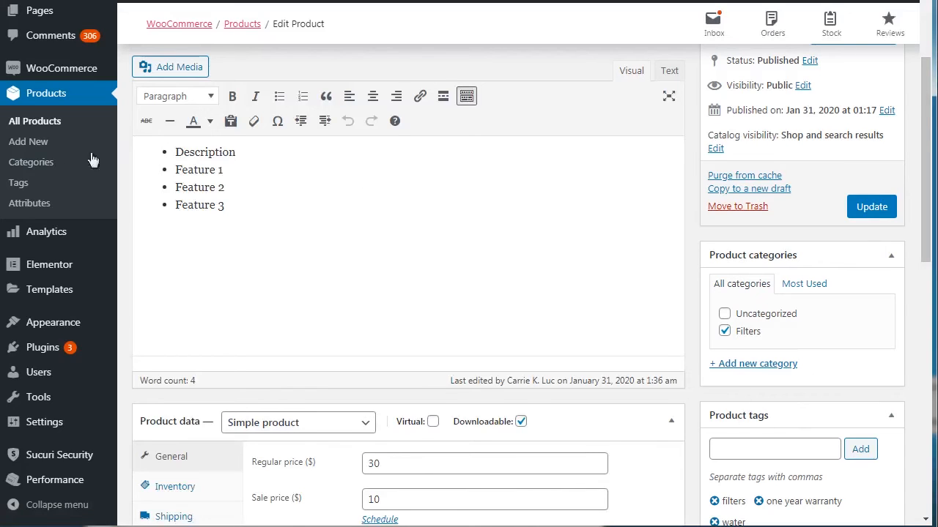
right_click(26, 184)
left_click(51, 189)
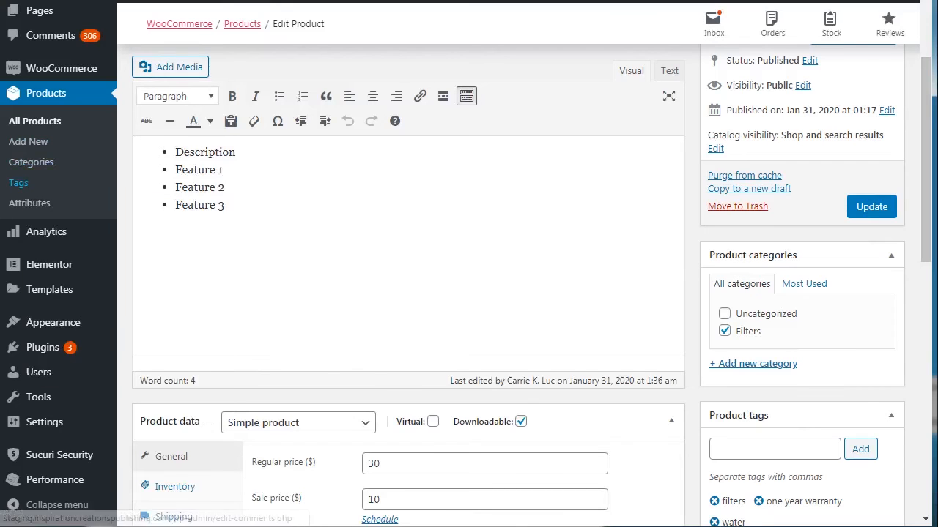
- Review the saved product tags and look at the size options on the Alibaba hemp T-shirt listing
key("ctrl+Tab")
mouse_move(446, 206)
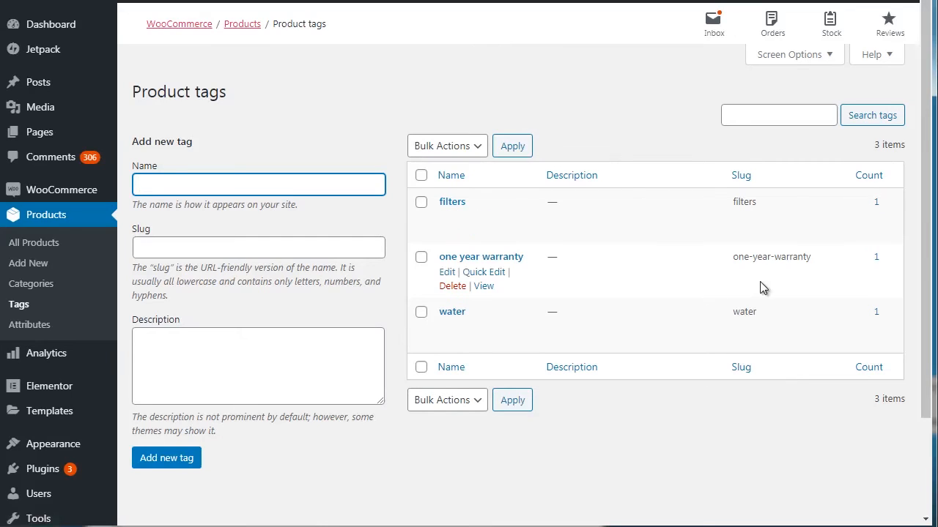
left_click(392, 138)
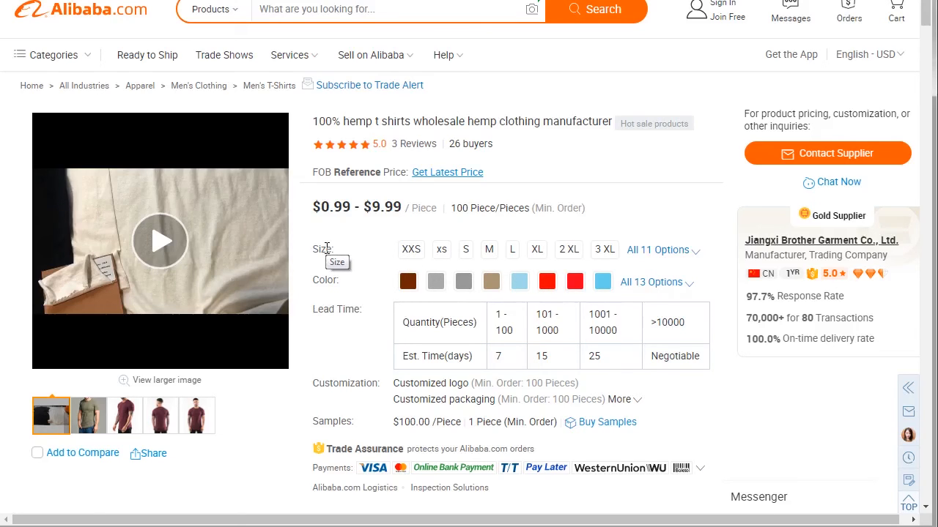
left_click_drag(334, 250, 313, 250)
left_click(334, 249)
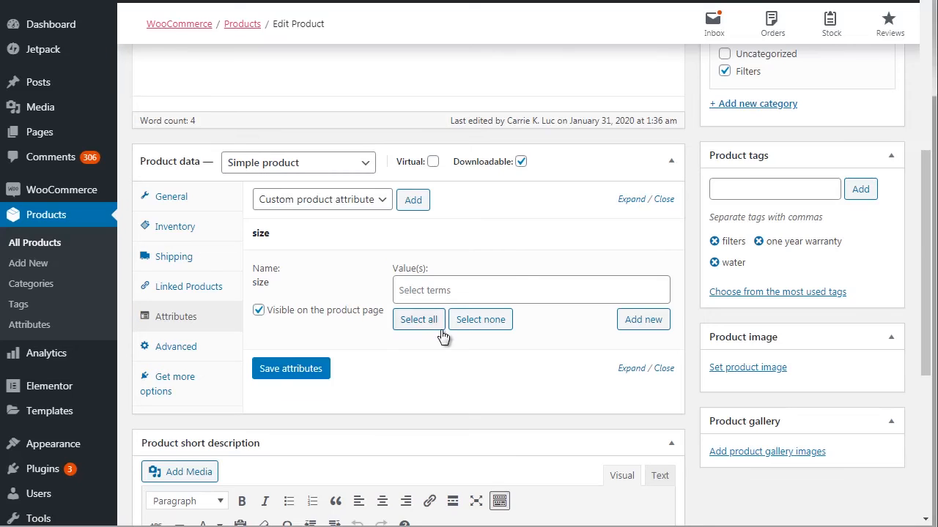
left_click(664, 368)
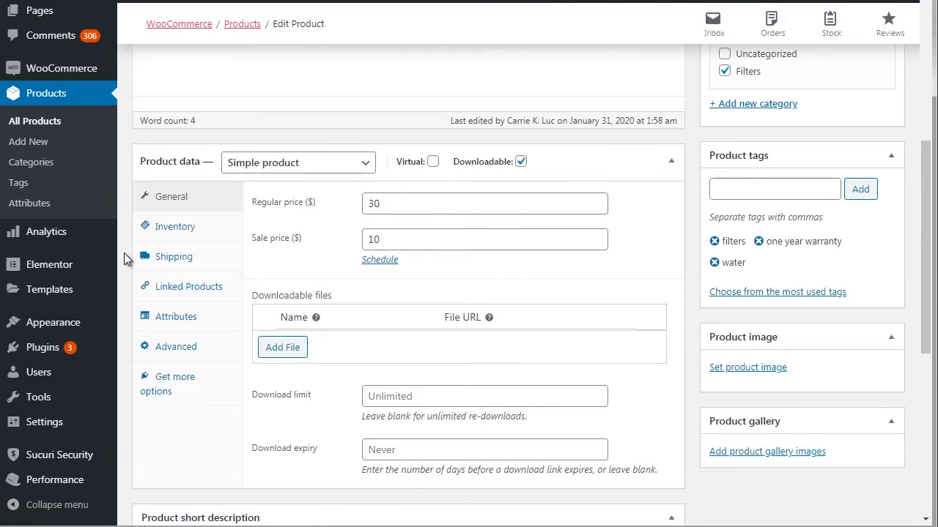
right_click(42, 202)
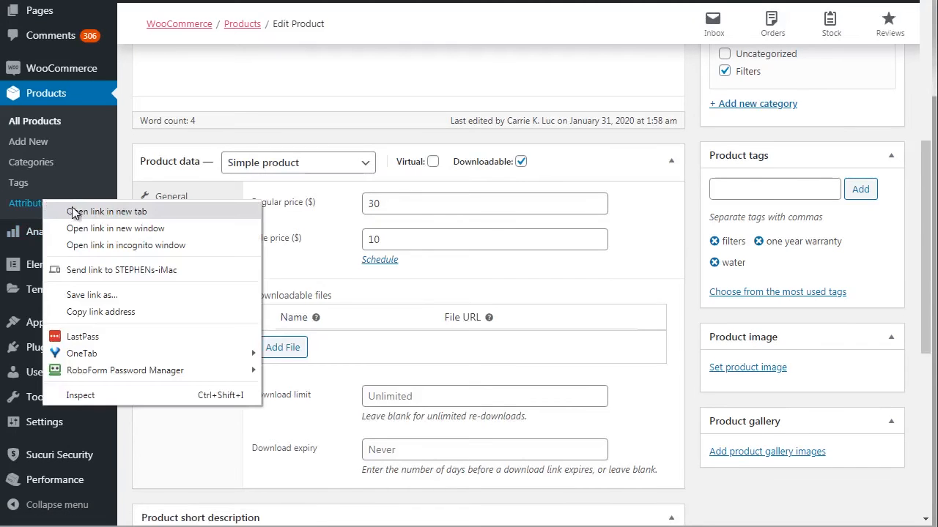
left_click(119, 173)
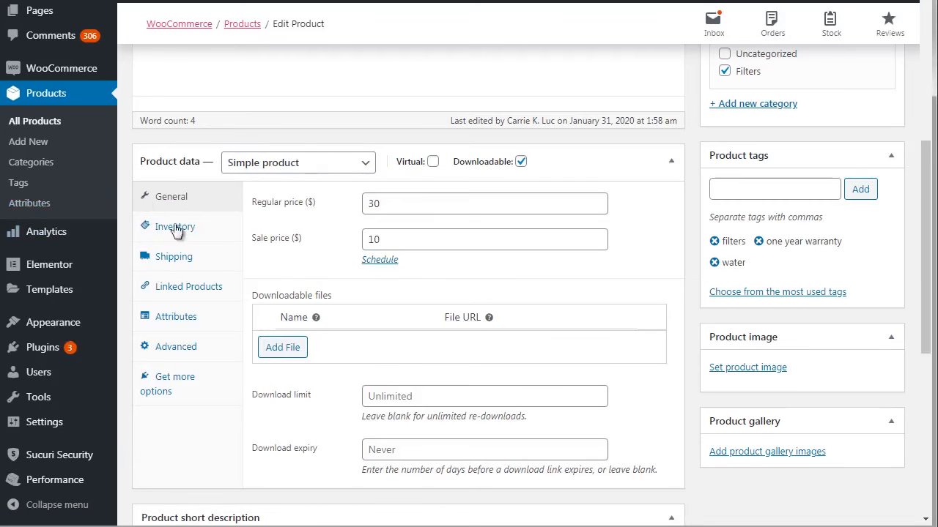
- Add the existing size attribute to Book 1 and check its selectable values
left_click(196, 320)
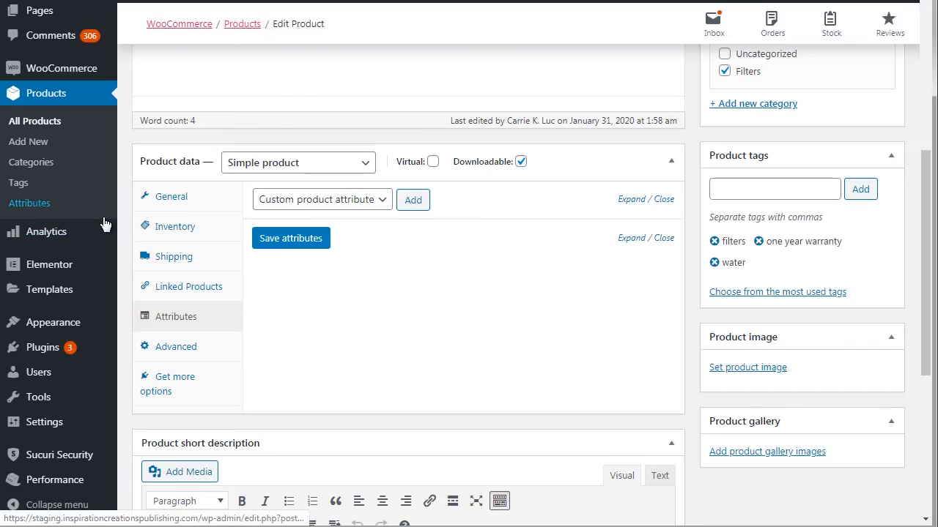
left_click(329, 201)
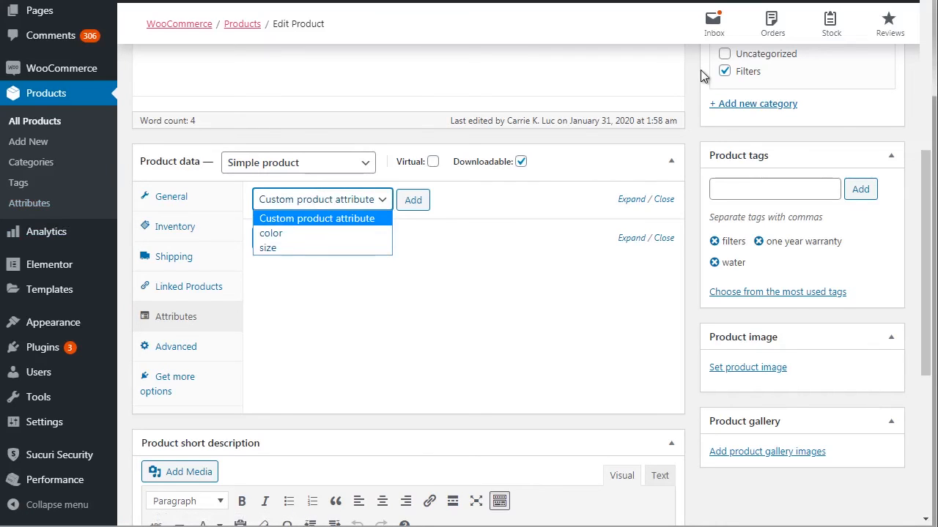
left_click(311, 247)
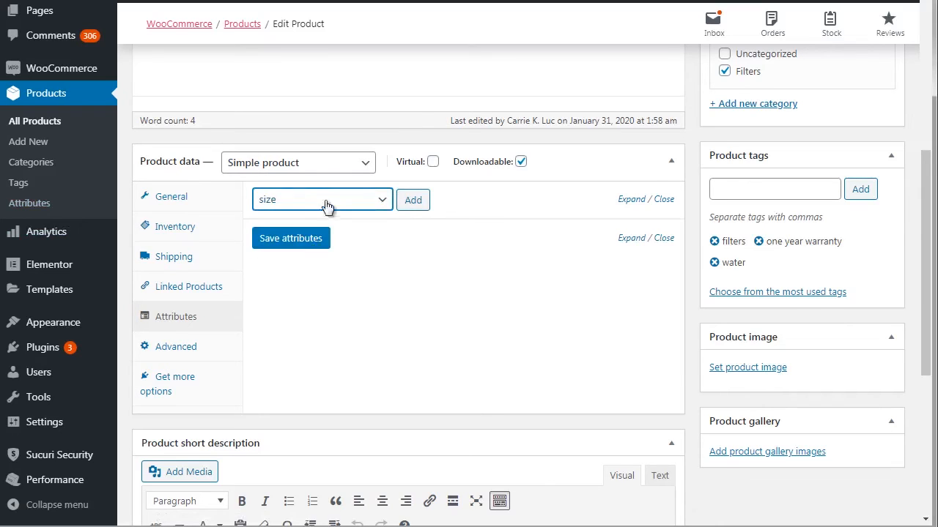
left_click(413, 202)
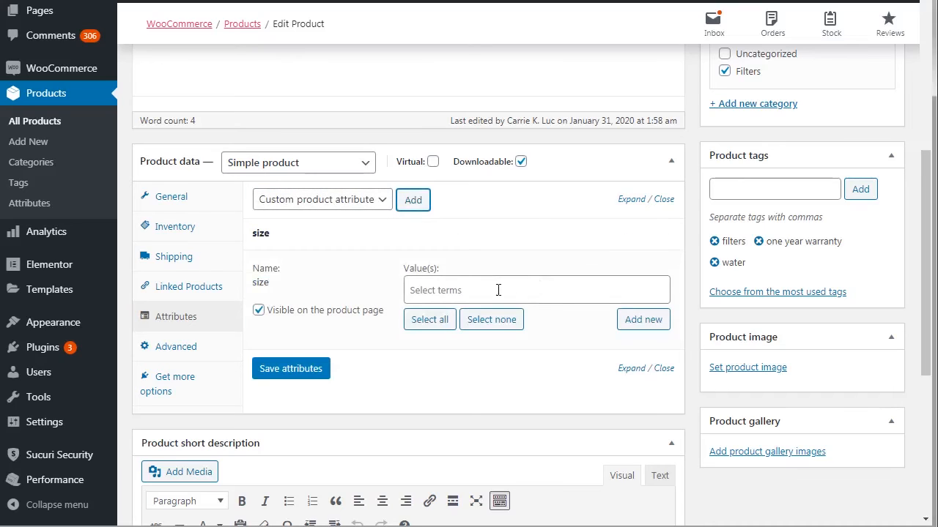
left_click(474, 290)
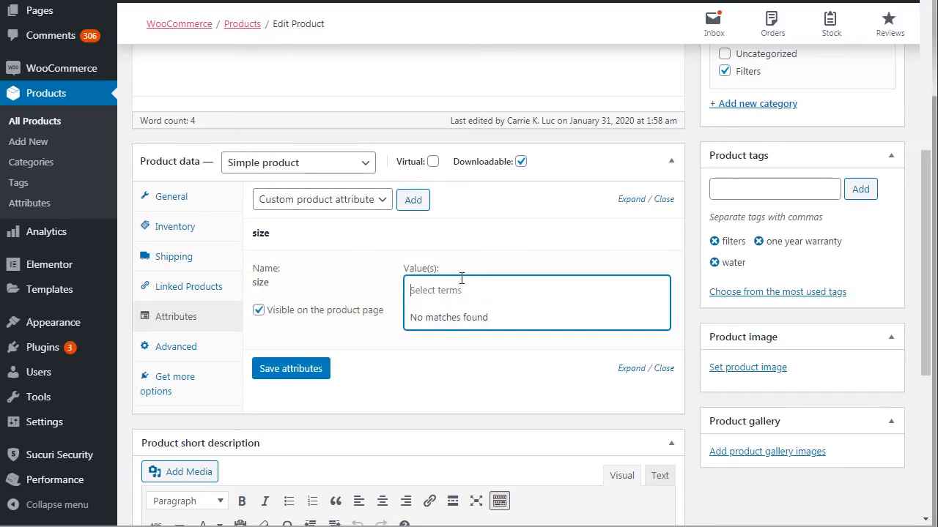
left_click(692, 243)
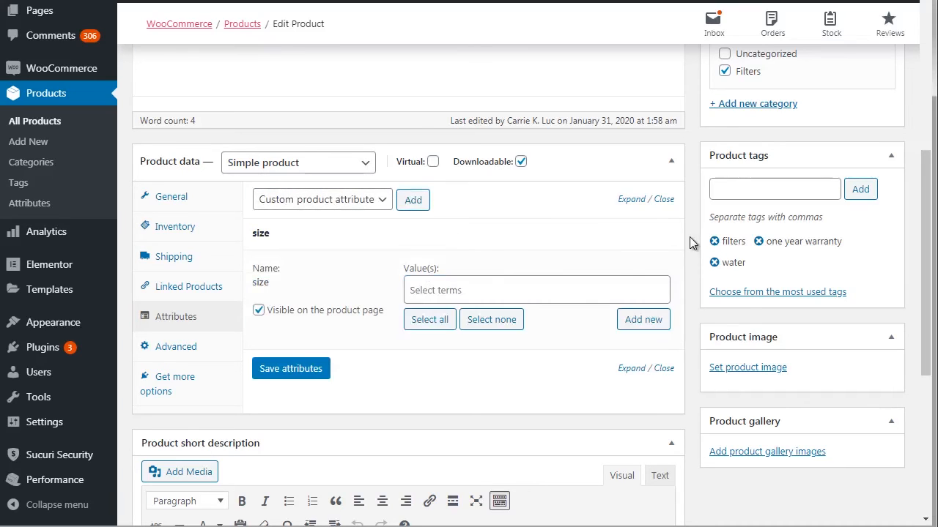
- Create the new term "small" for Book 1's size attribute
left_click(425, 290)
type("small")
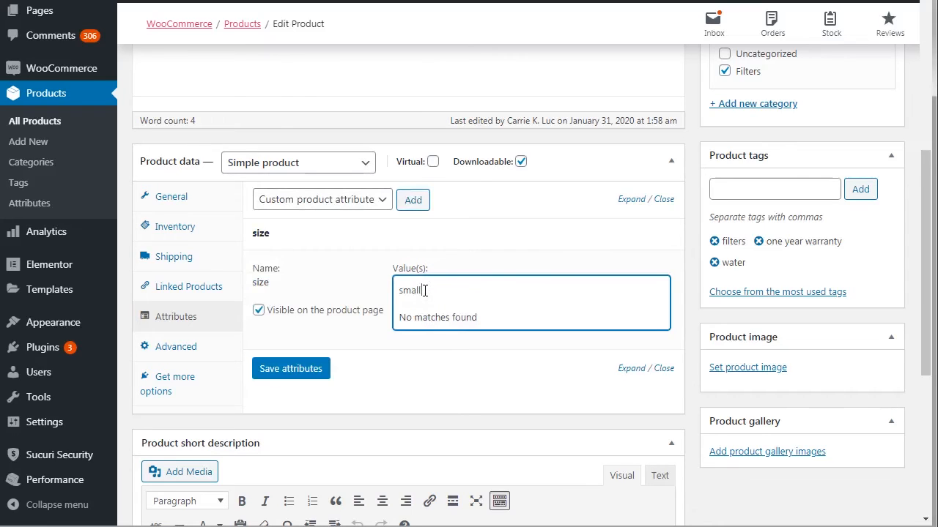
key("ctrl+a")
key("ctrl+c")
left_click(691, 280)
left_click(643, 320)
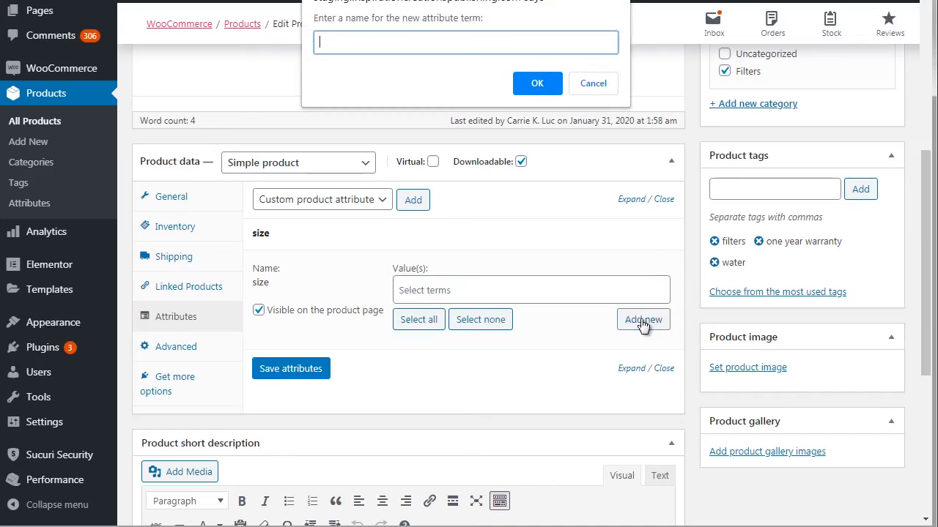
key("ctrl+v")
left_click(537, 84)
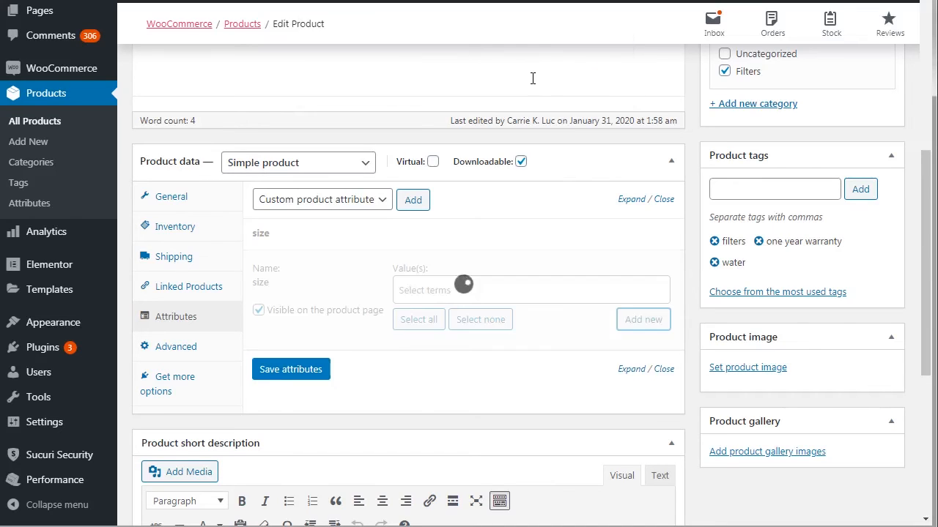
- Create the new term "medium" for Book 1's size attribute
left_click(468, 293)
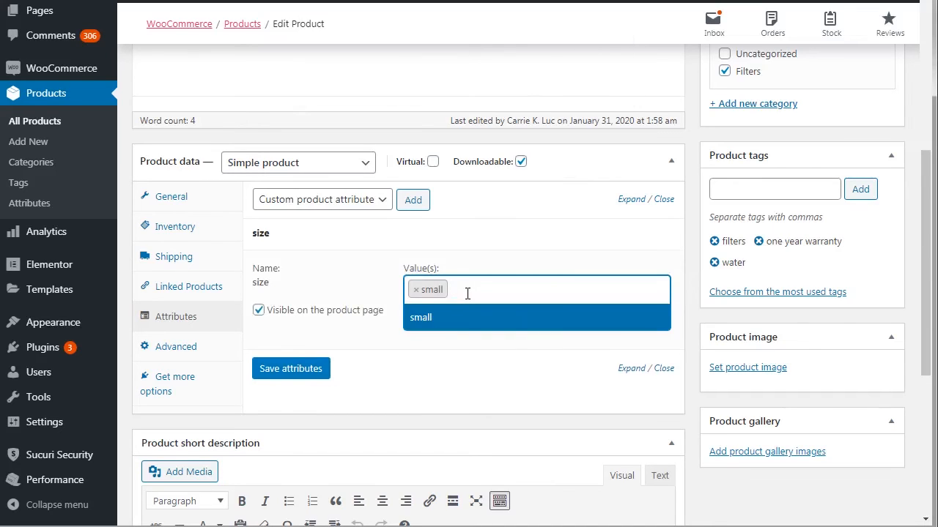
type("medium")
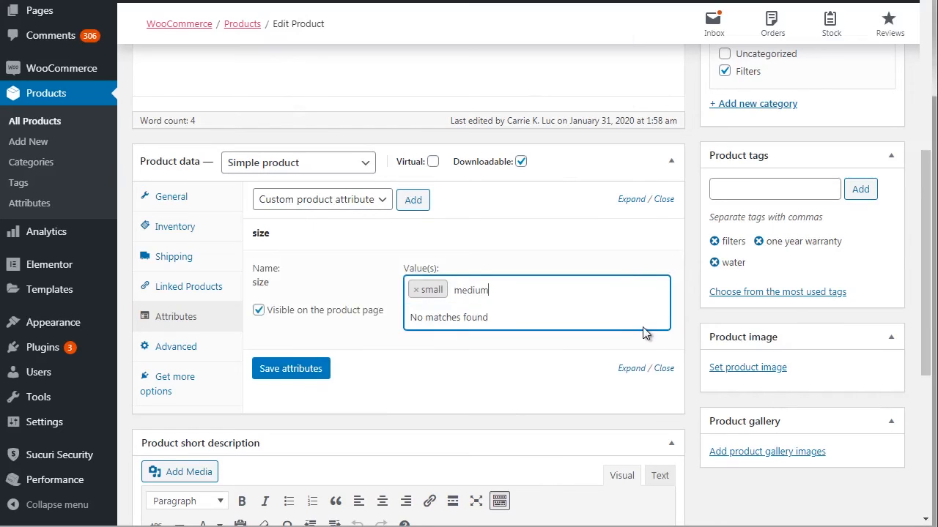
left_click(677, 334)
left_click(650, 327)
type("medium")
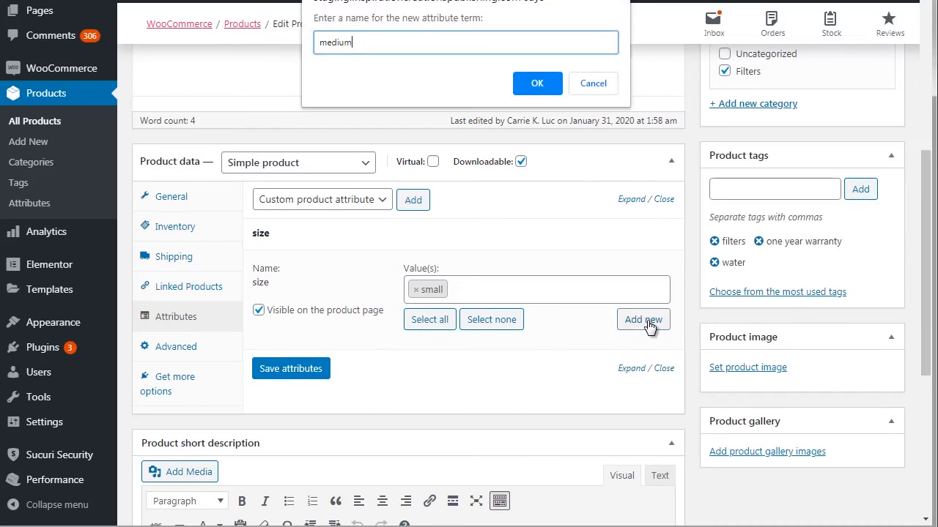
left_click(547, 85)
- Create the new term "large" for Book 1's size attribute
left_click(546, 288)
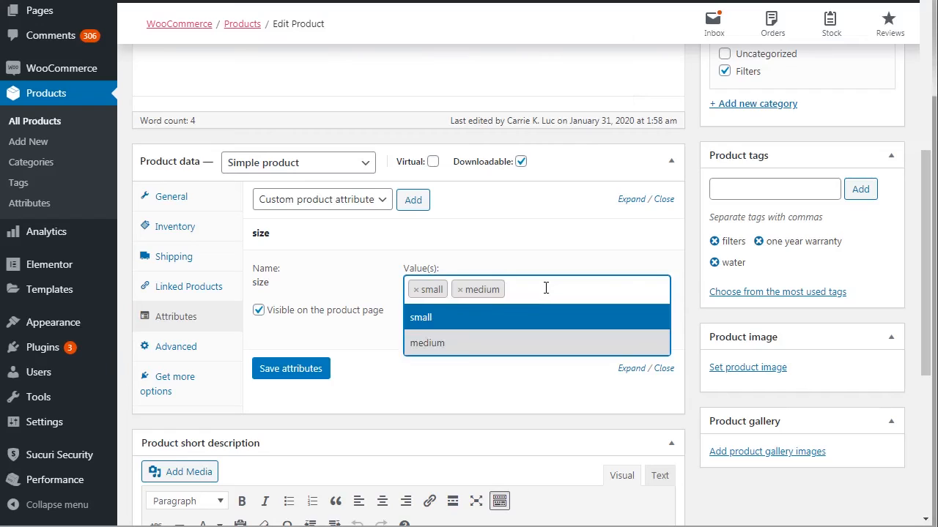
type("large")
key("ctrl+a")
key("ctrl+c")
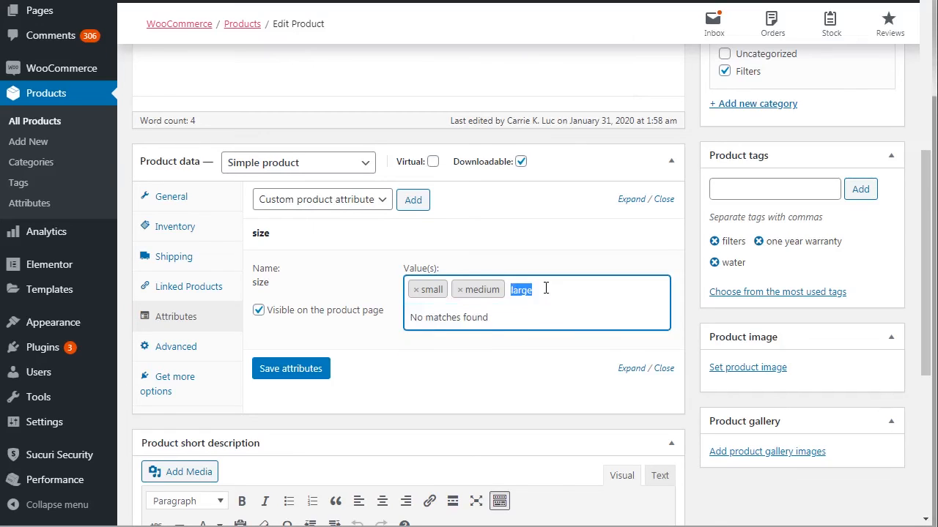
left_click(691, 280)
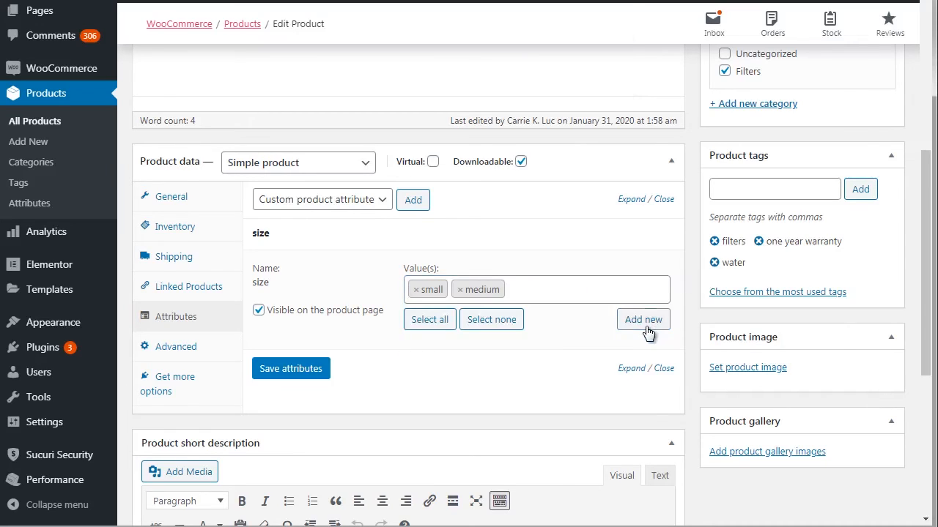
left_click(646, 324)
key("ctrl+v")
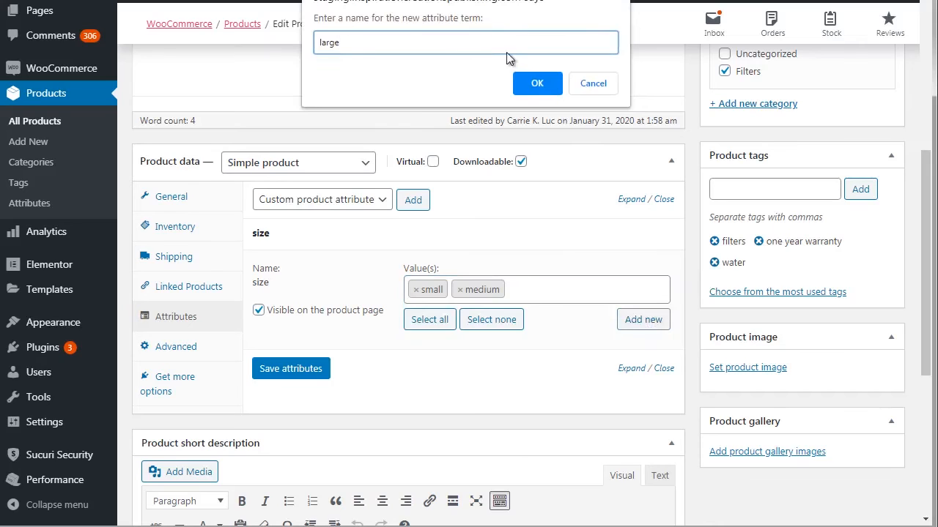
left_click(535, 83)
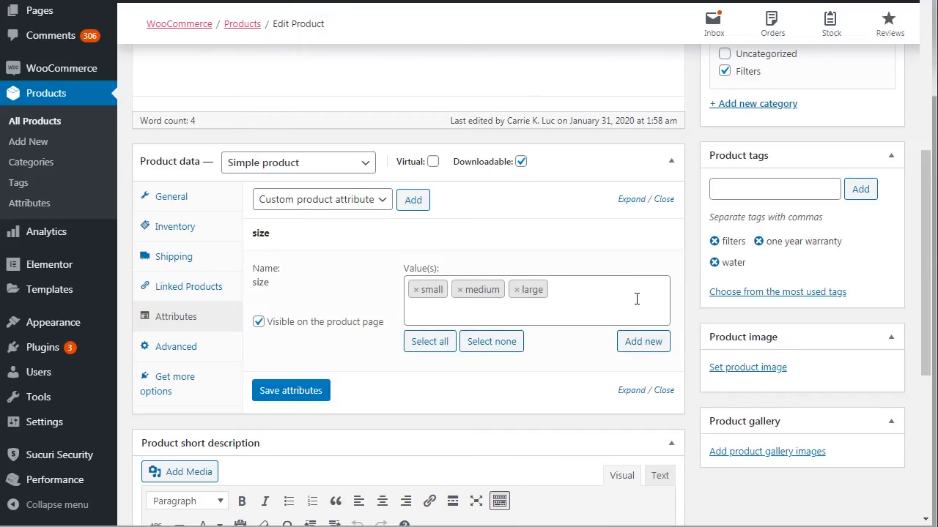
- Add the existing color attribute to Book 1 and create its new term "brown"
left_click(361, 200)
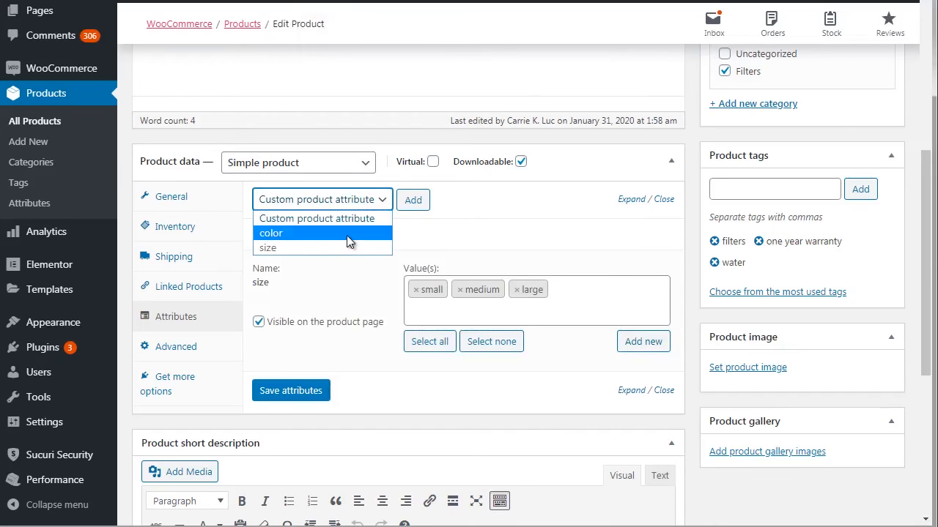
left_click(347, 234)
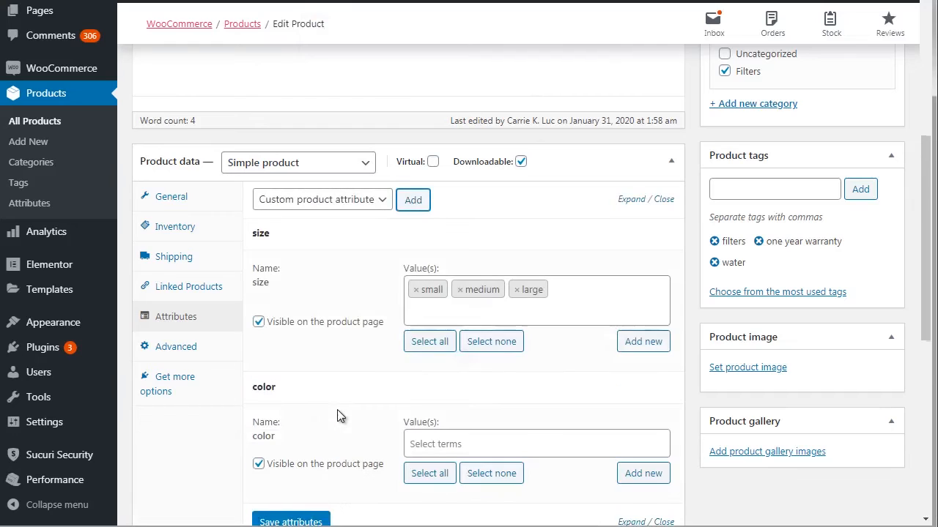
left_click_drag(924, 277, 923, 309)
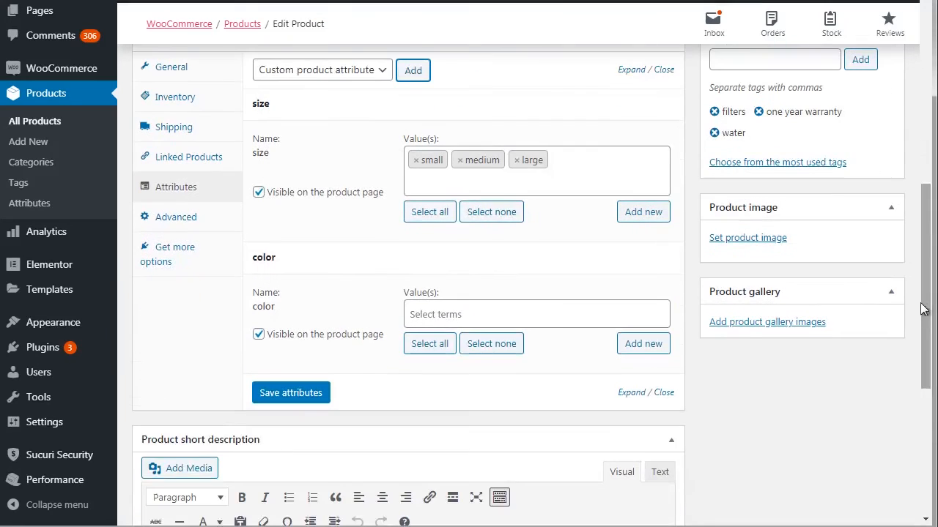
left_click(541, 307)
type("brown")
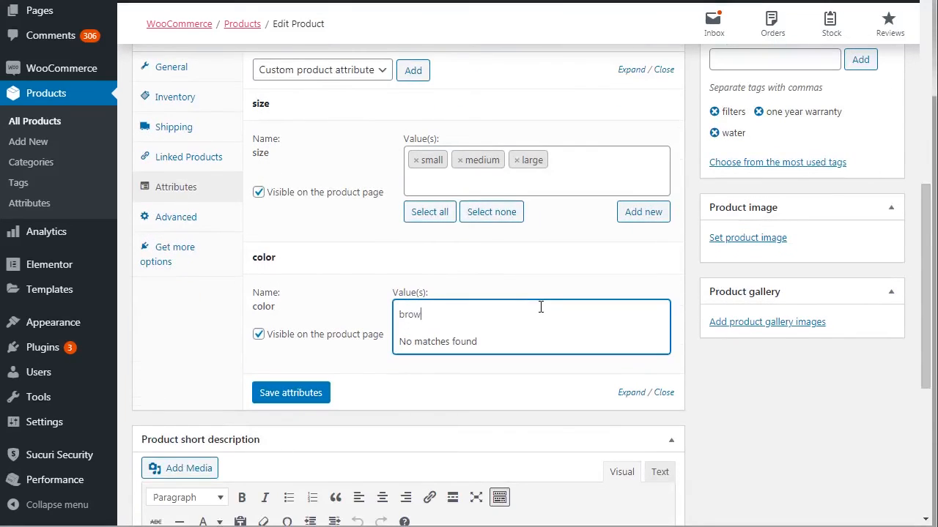
key("ctrl+a")
key("ctrl+c")
left_click(691, 311)
left_click(648, 345)
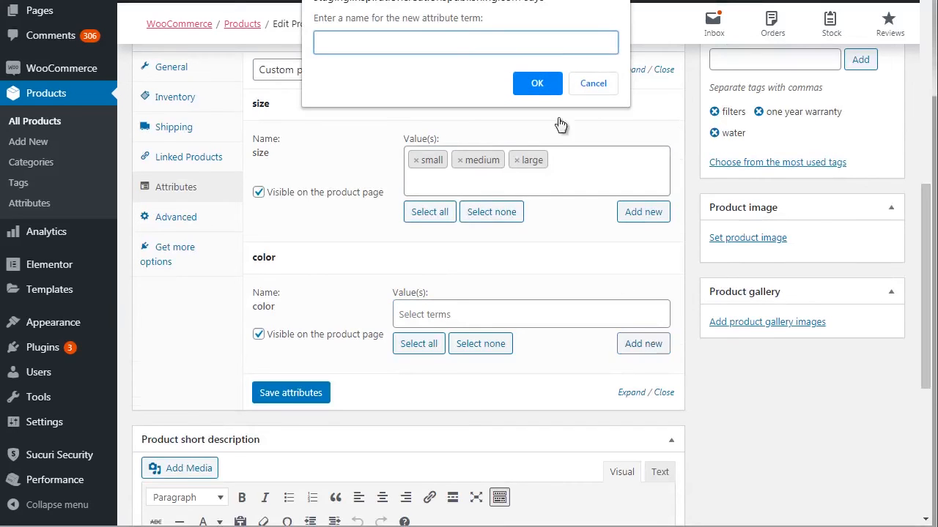
key("ctrl+v")
left_click(538, 85)
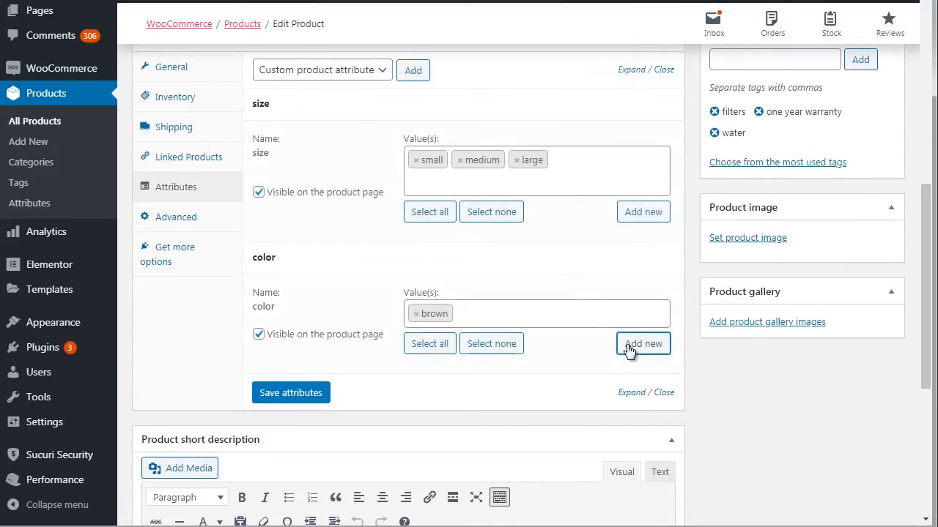
- Create the new term "green" for Book 1's color attribute
left_click(631, 347)
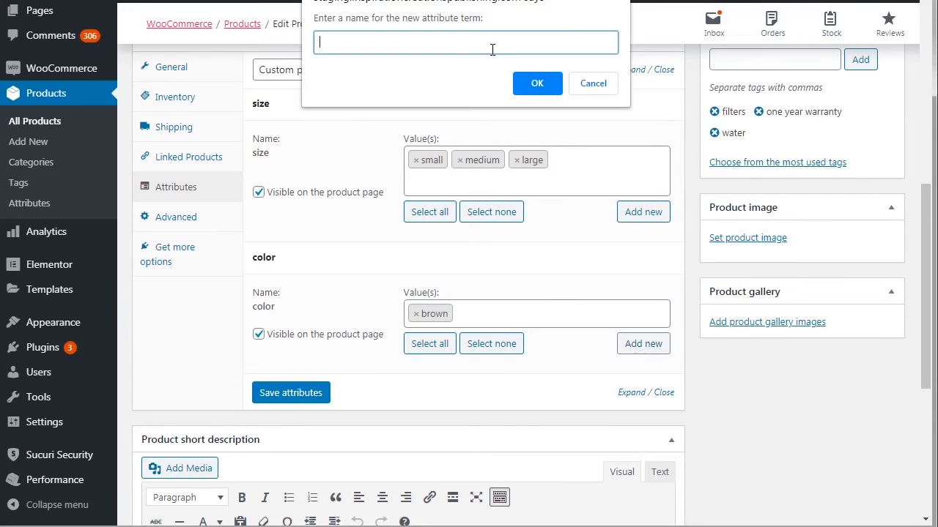
type("green")
key("Return")
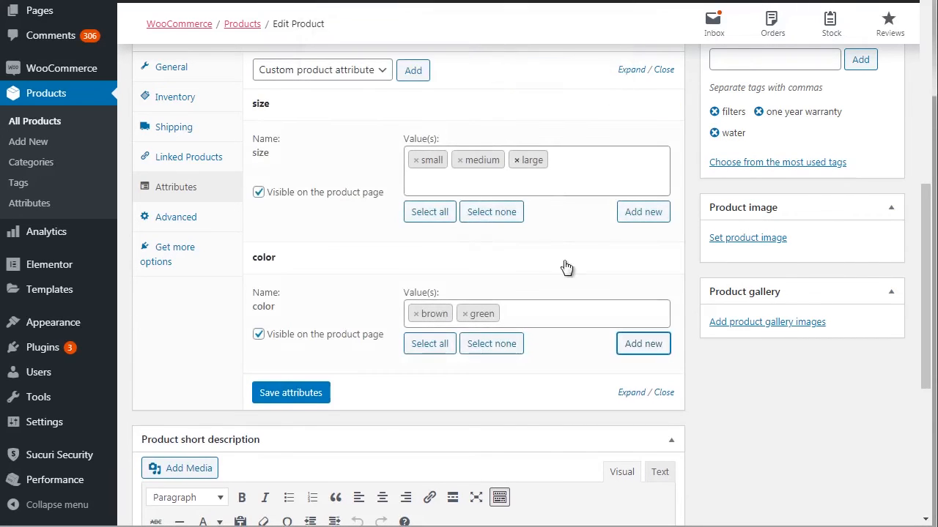
- Create the new term "white" for Book 1's color attribute and save the product attributes
left_click(535, 314)
left_click(677, 343)
left_click(655, 348)
type("white")
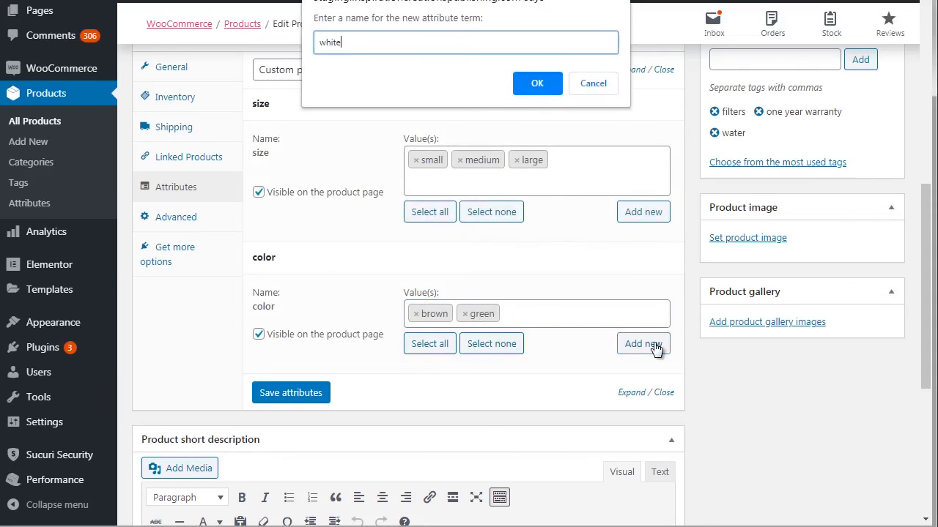
left_click(536, 81)
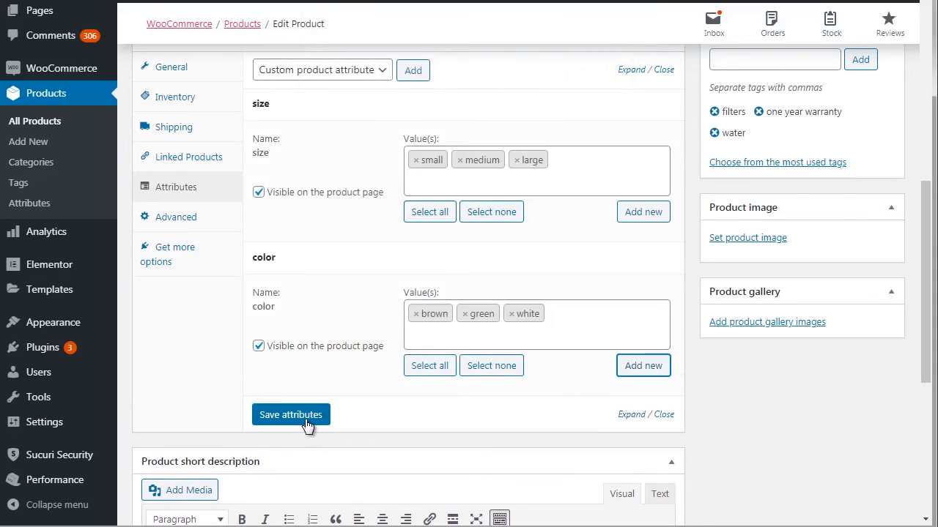
left_click(306, 419)
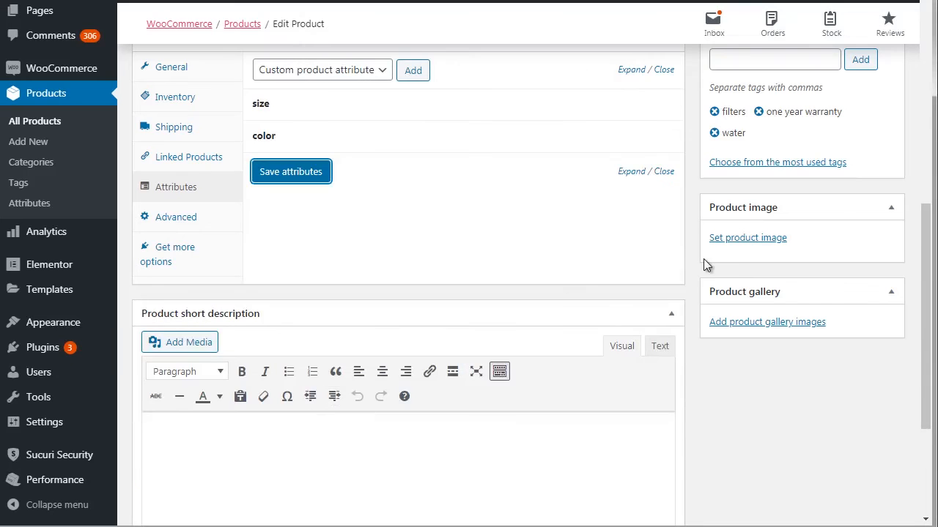
scroll(930, 239, "up", 4)
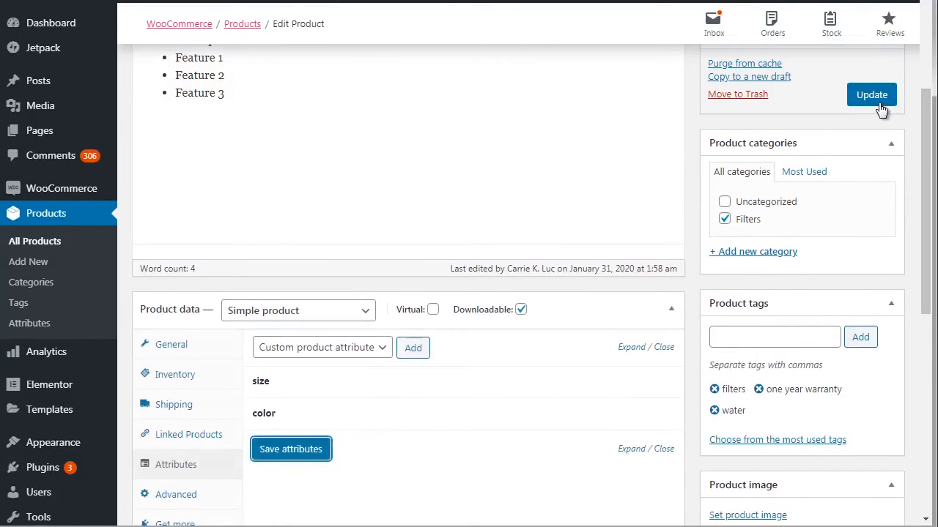
- Update the product Book 1, then expand its size and color attributes to check their saved values
left_click(876, 99)
scroll(406, 256, "down", 2)
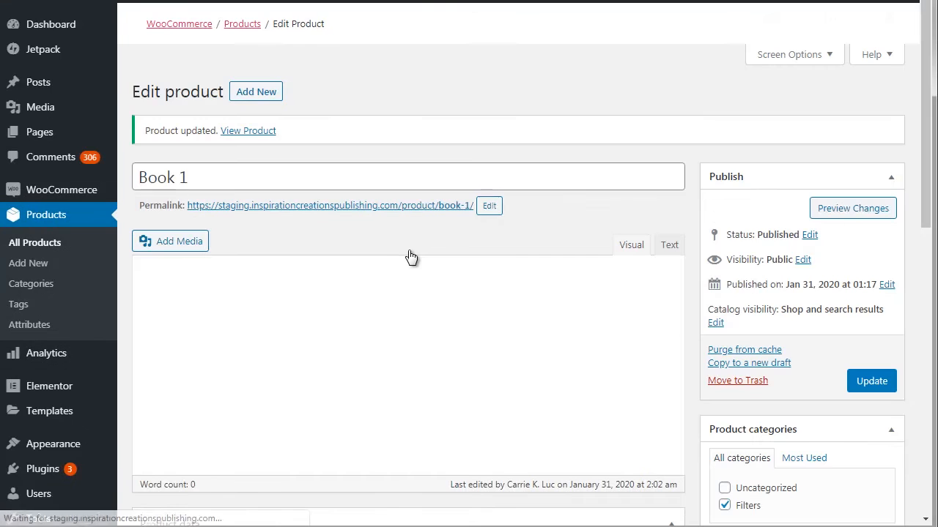
scroll(925, 241, "down", 5)
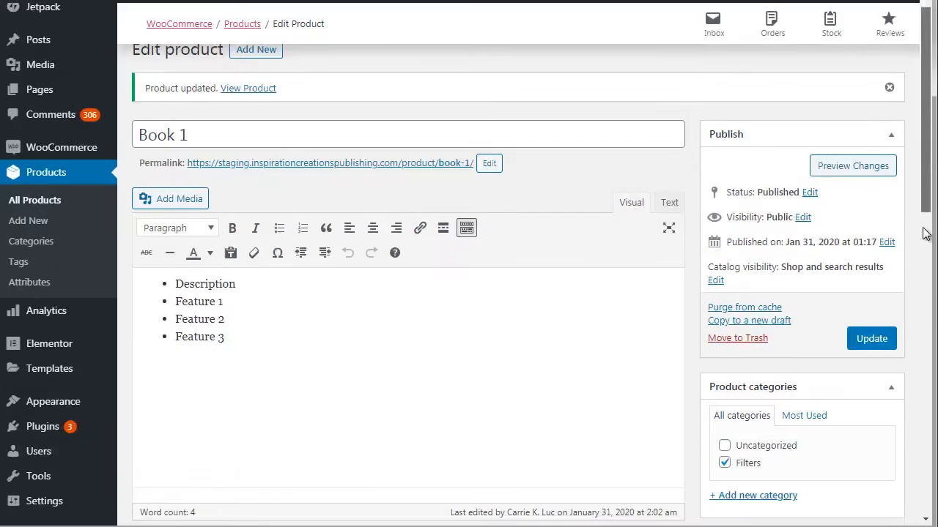
scroll(925, 240, "down", 2)
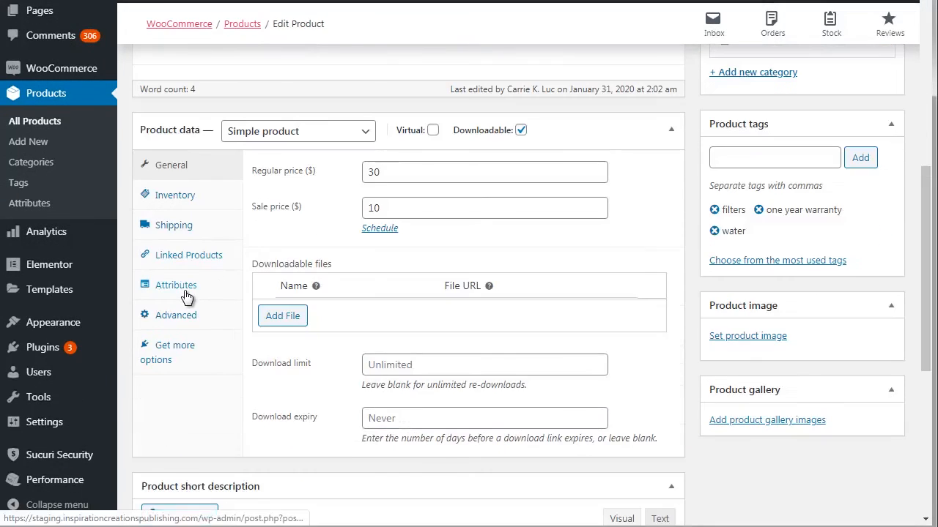
left_click(187, 293)
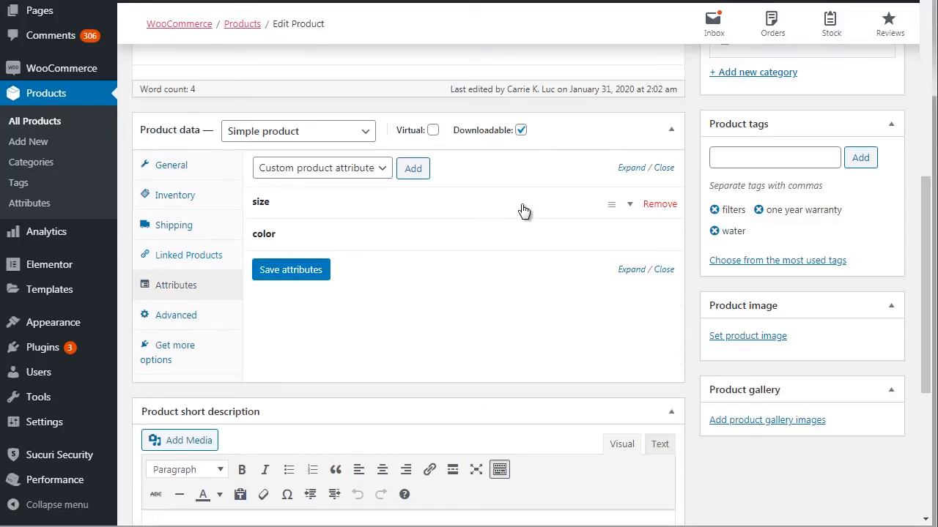
left_click(619, 208)
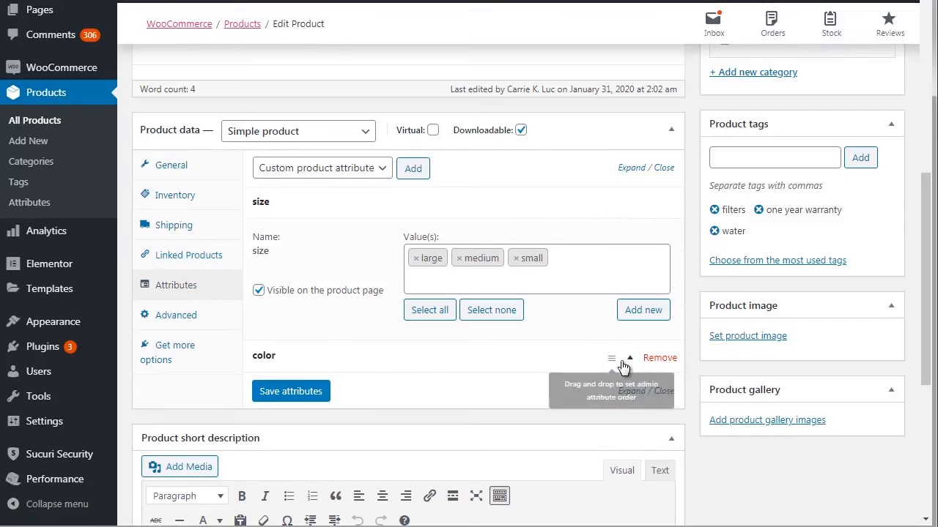
left_click(624, 366)
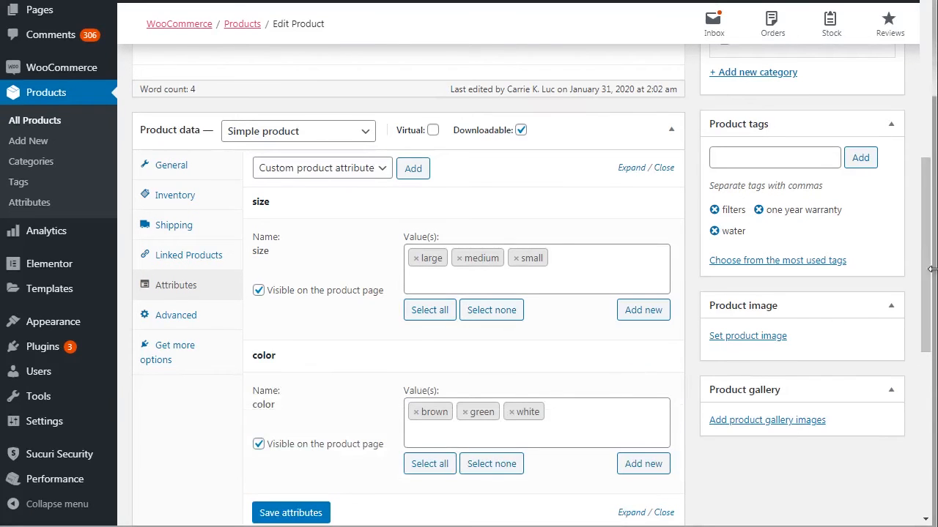
left_click_drag(926, 251, 914, 82)
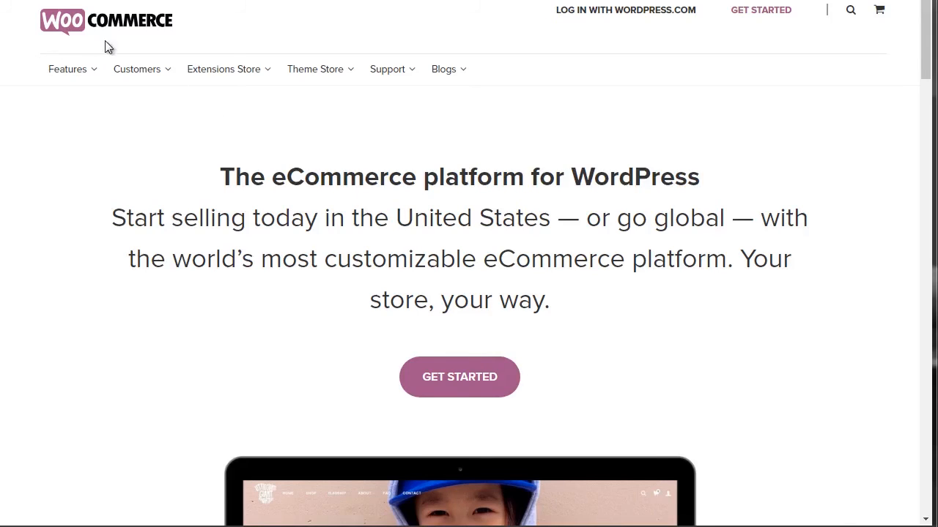
- Switch to the WooCommerce website and examine the Extensions Store categories and the subcategories of Enhancements, Marketing, Shipping and Store Management
mouse_move(202, 69)
mouse_move(220, 86)
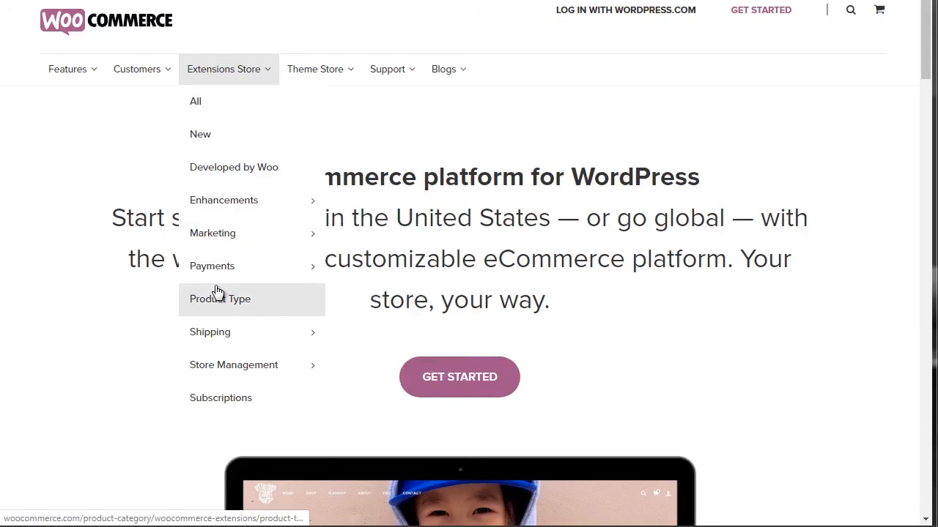
mouse_move(244, 250)
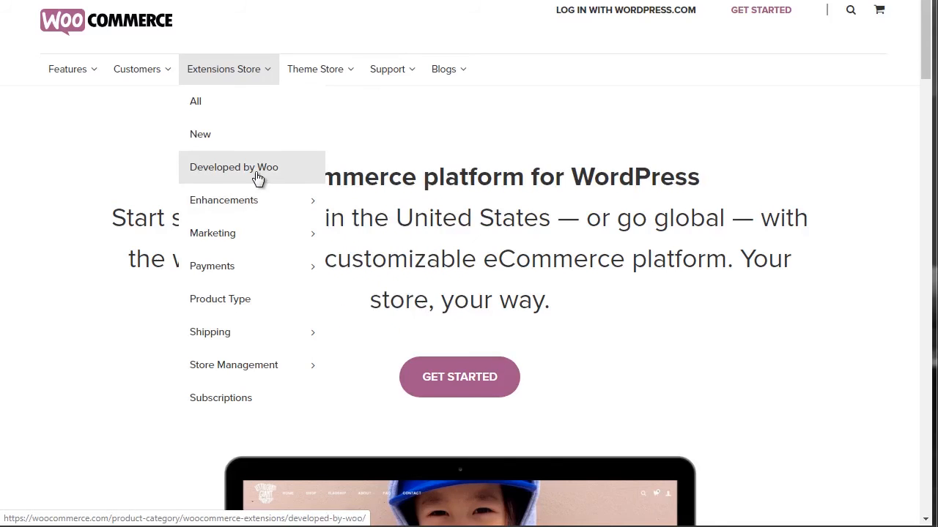
mouse_move(234, 199)
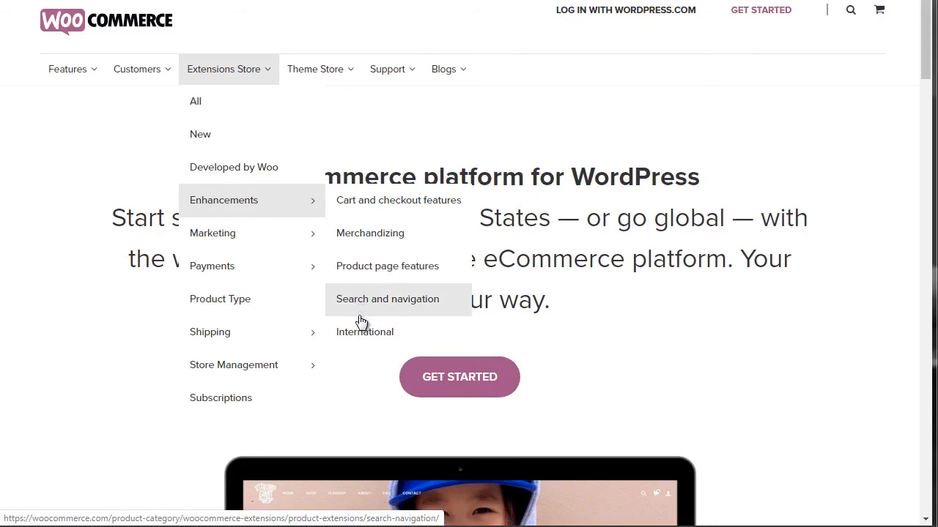
mouse_move(246, 234)
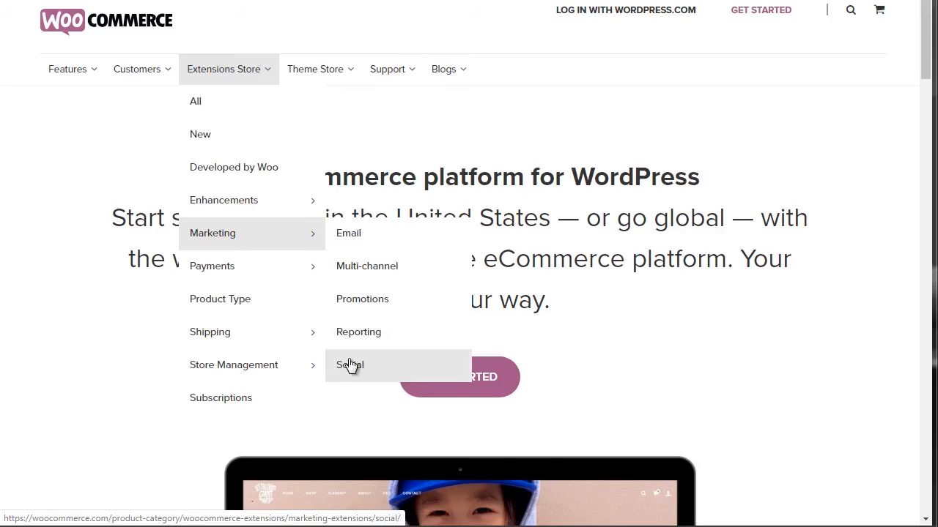
mouse_move(259, 276)
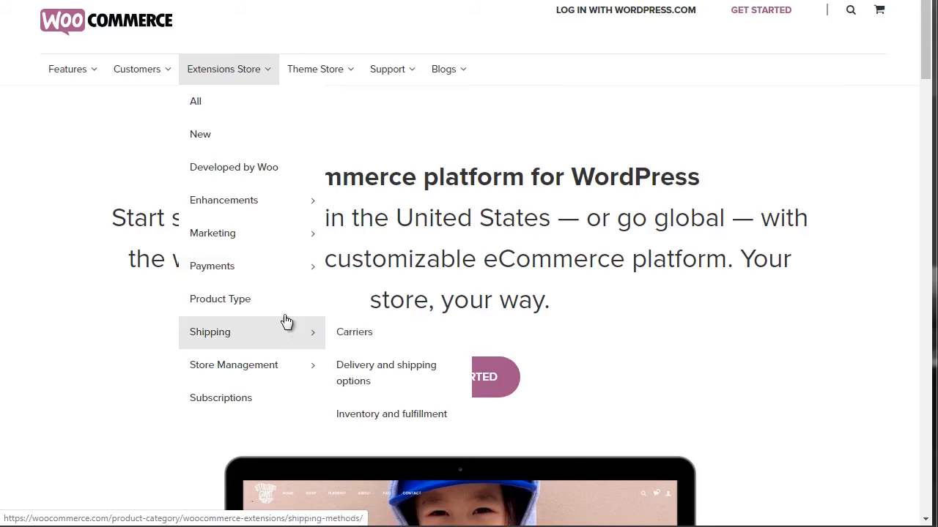
mouse_move(259, 340)
mouse_move(249, 365)
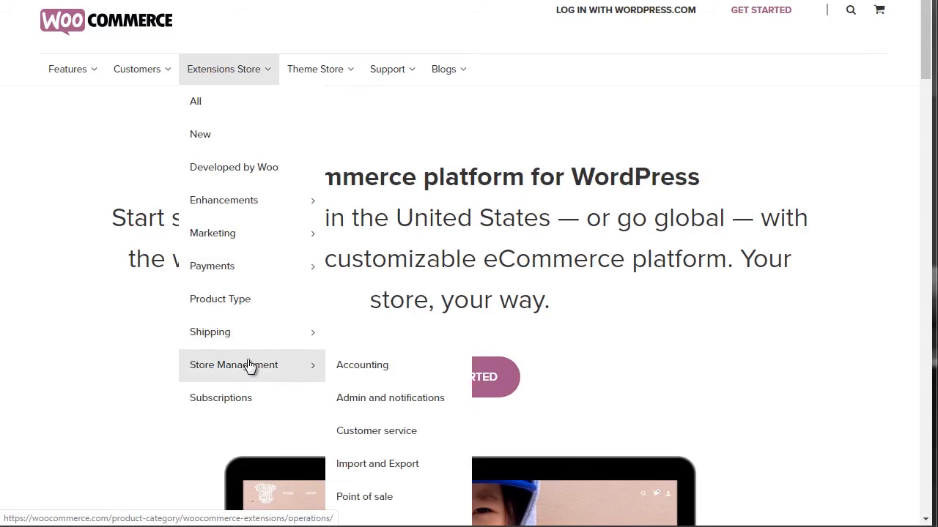
right_click(247, 407)
left_click(335, 194)
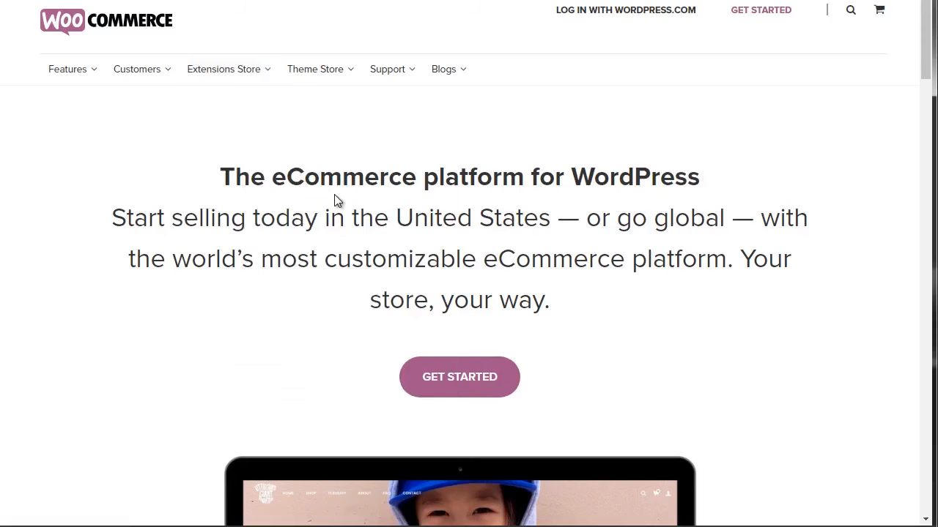
- Open the list of all WooCommerce extensions and examine the featured, popular and remaining extensions with their descriptions and prices
mouse_move(224, 74)
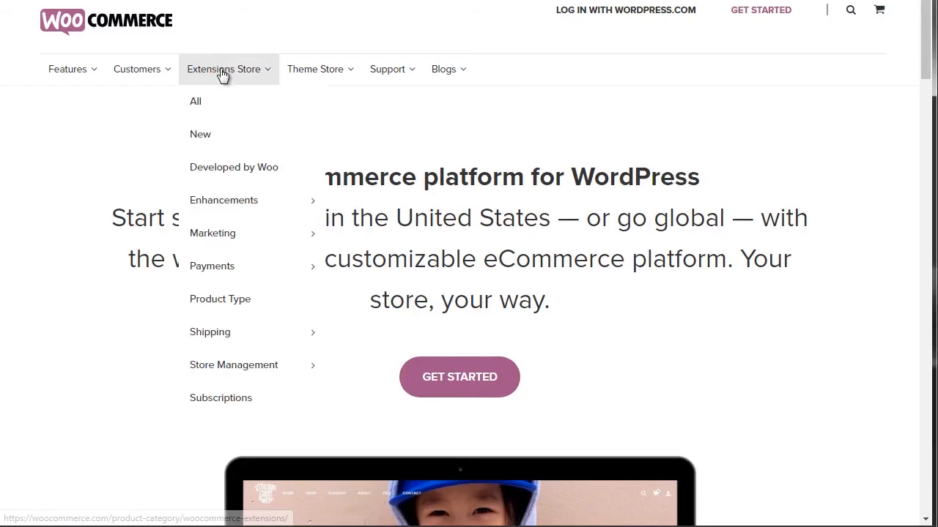
left_click(213, 105)
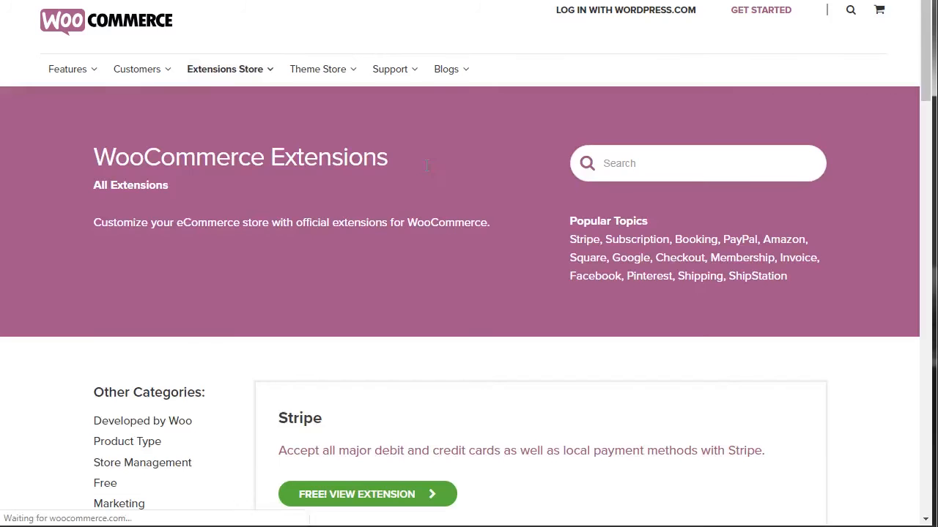
left_click_drag(926, 37, 925, 69)
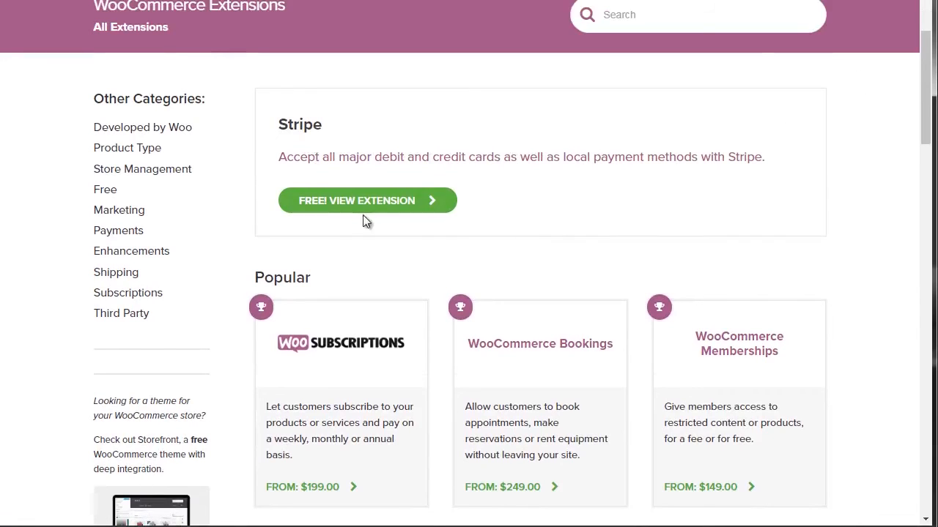
left_click_drag(925, 92, 927, 132)
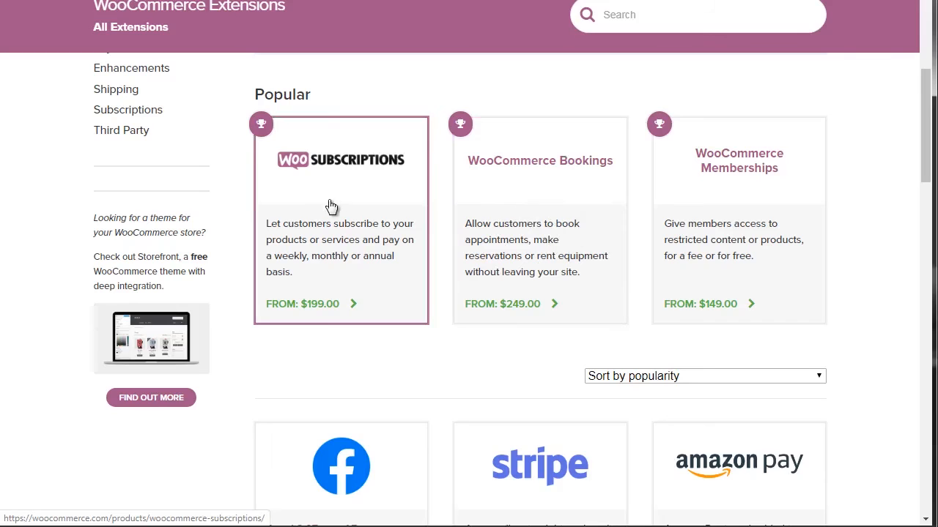
left_click_drag(926, 126, 929, 198)
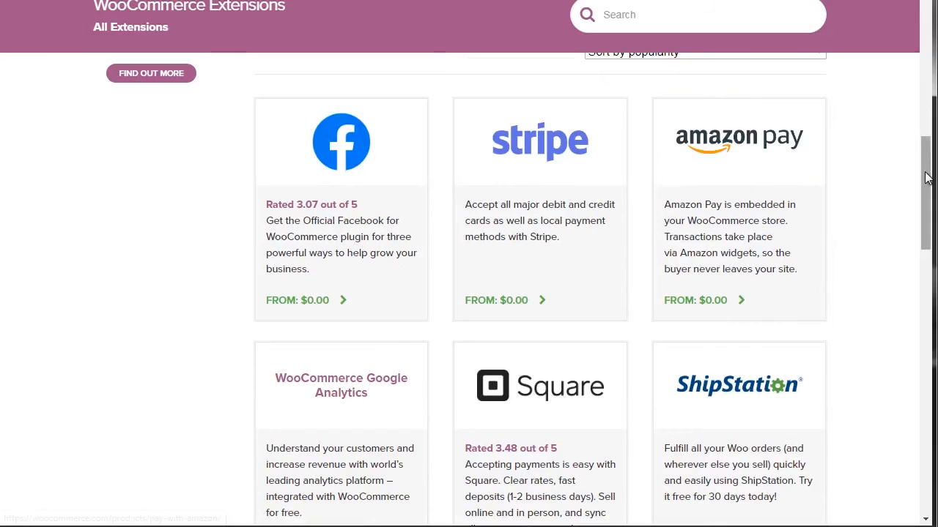
left_click_drag(927, 196, 927, 241)
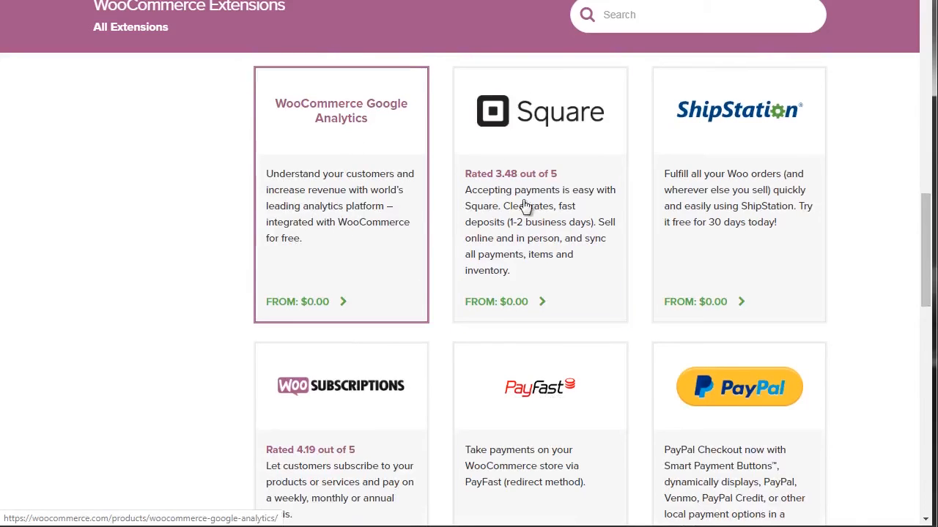
left_click_drag(923, 229, 923, 229)
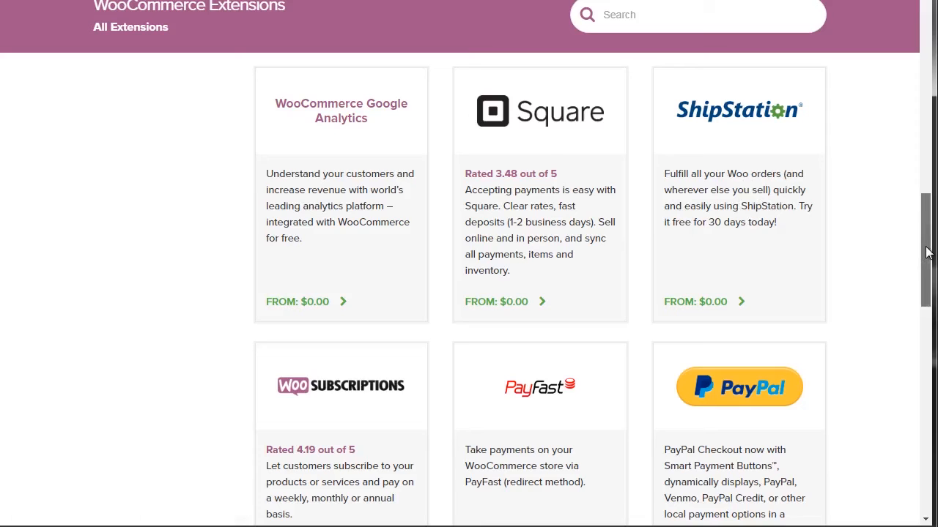
left_click_drag(927, 252, 927, 368)
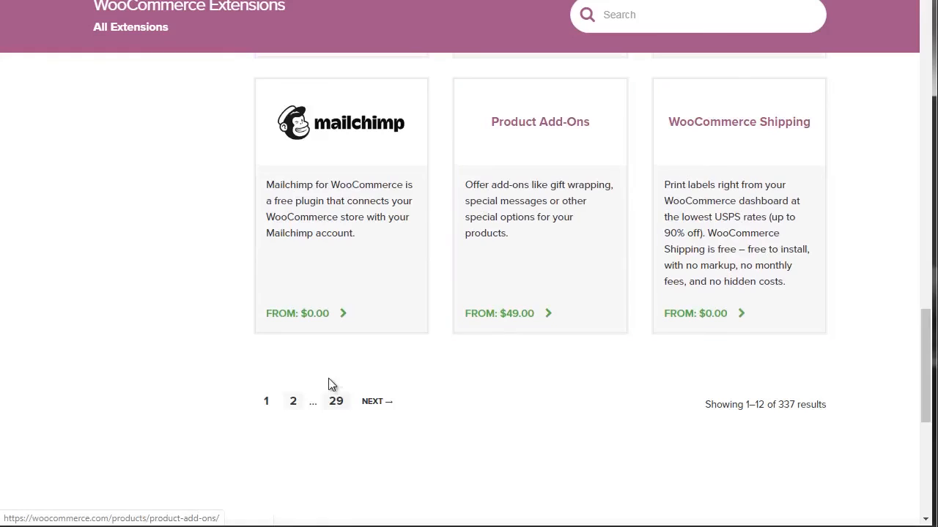
left_click_drag(924, 368, 923, 131)
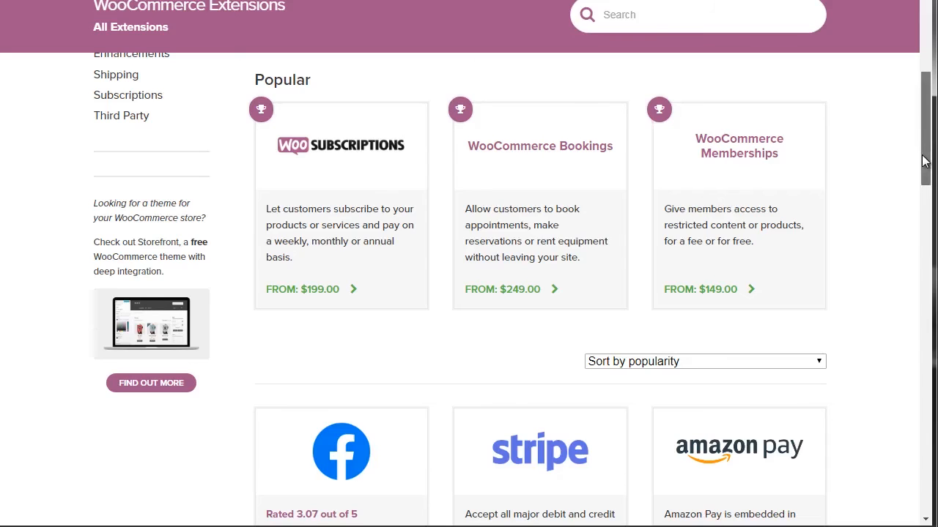
left_click_drag(923, 162, 923, 156)
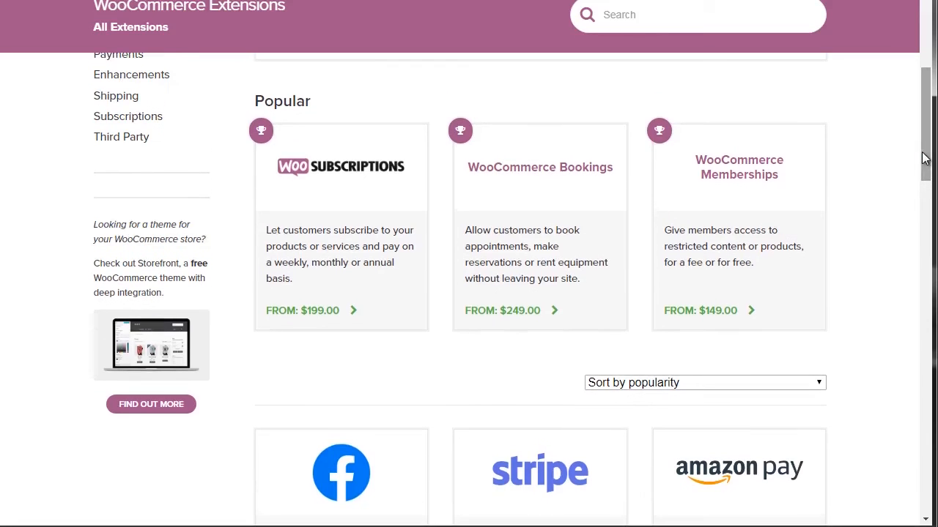
- Search the WooCommerce extensions for "subscription"
left_click(613, 14)
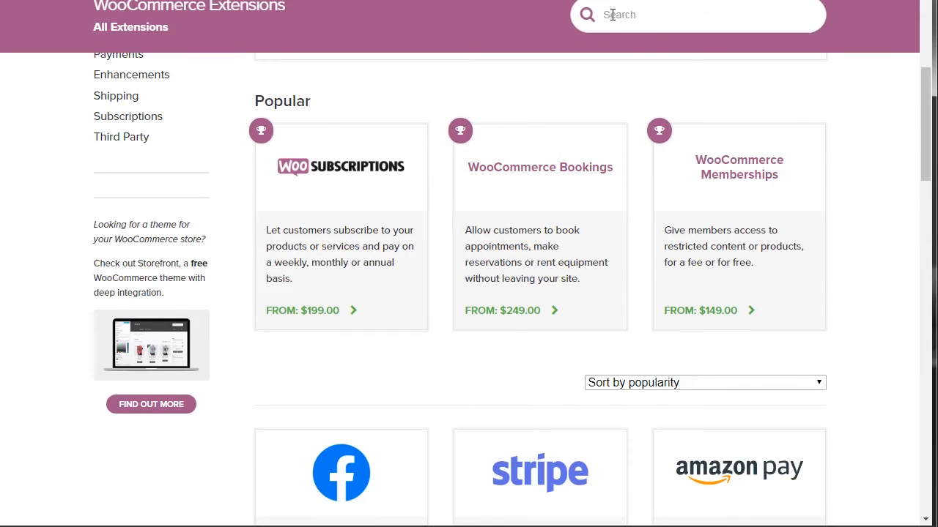
type("subscription")
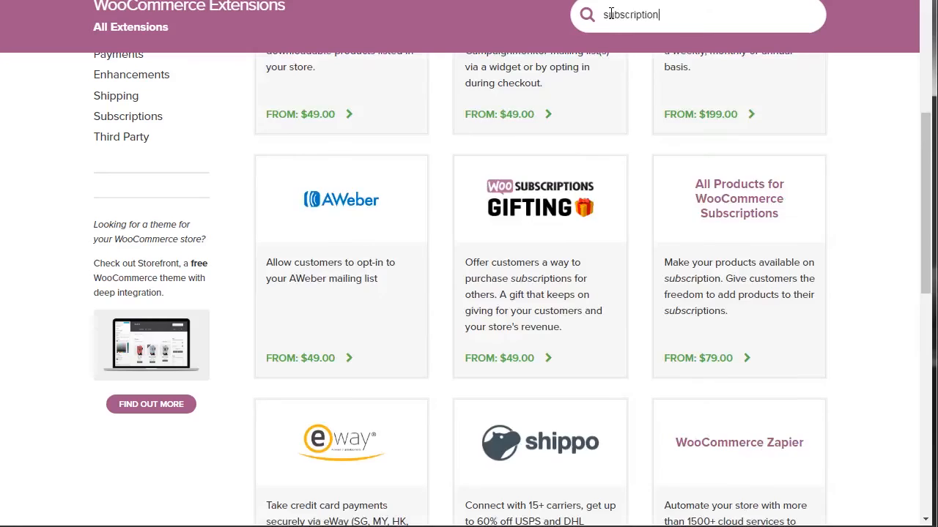
double_click(611, 15)
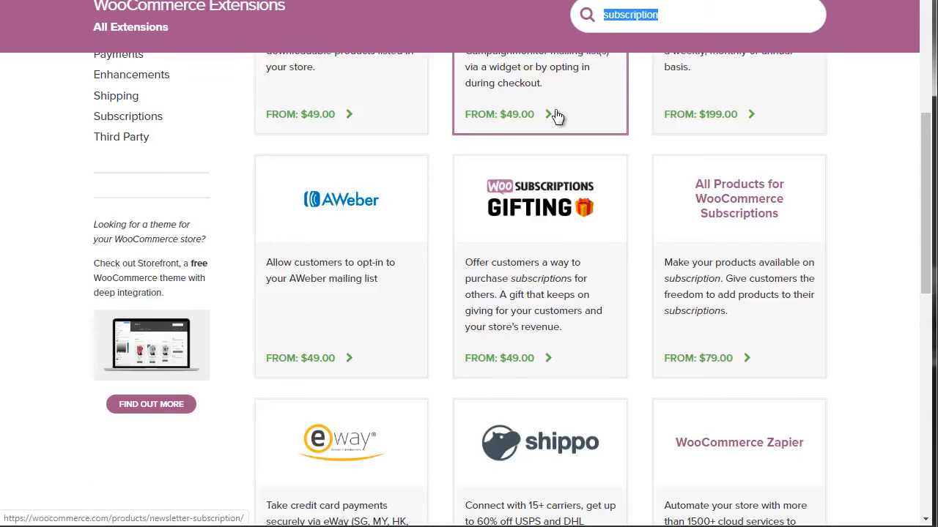
left_click(698, 16)
key("Return")
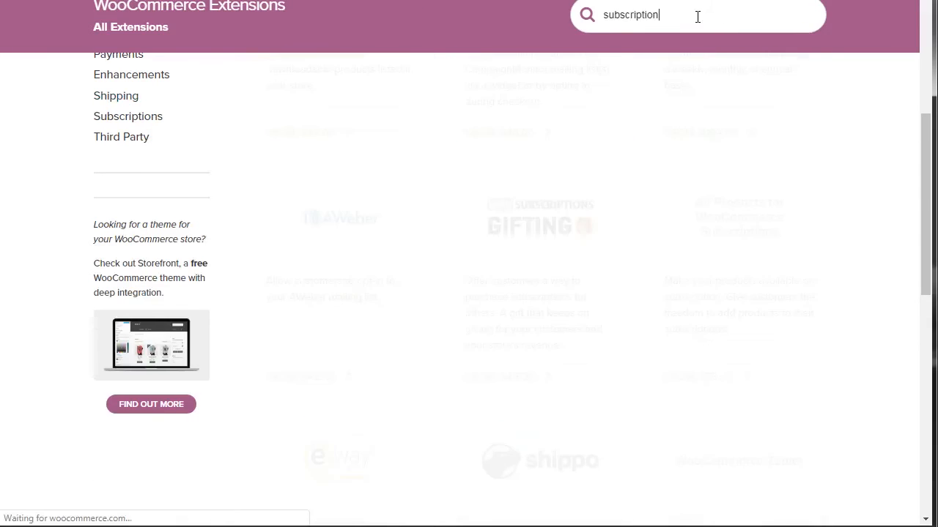
- Examine the descriptions and prices of the extensions found, and the Marketing subcategories among the other extension categories
left_click_drag(927, 167, 926, 106)
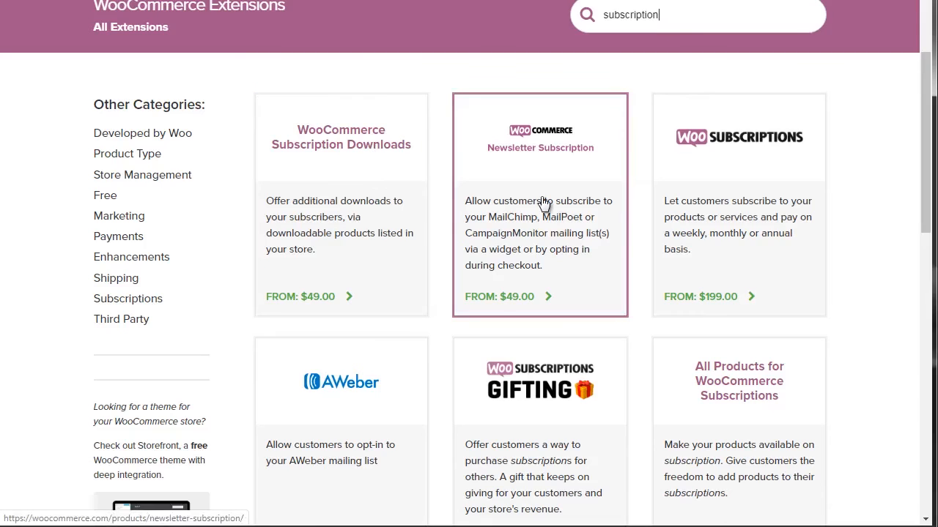
scroll(927, 208, "down", 3)
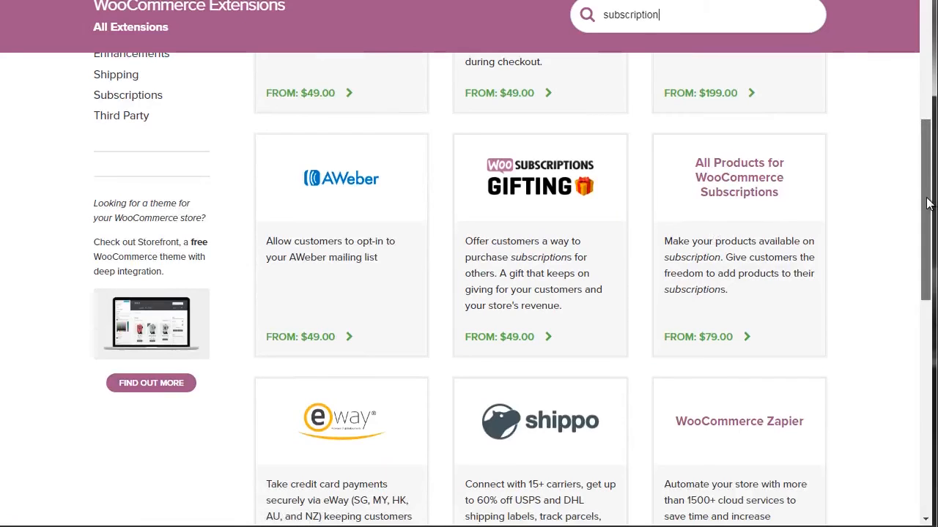
scroll(926, 204, "down", 1)
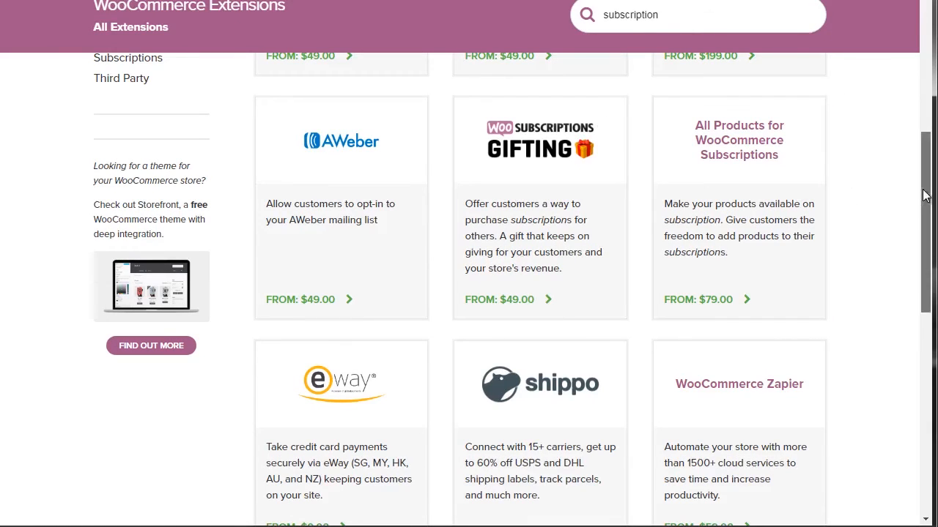
scroll(924, 204, "down", 1)
scroll(925, 211, "down", 4)
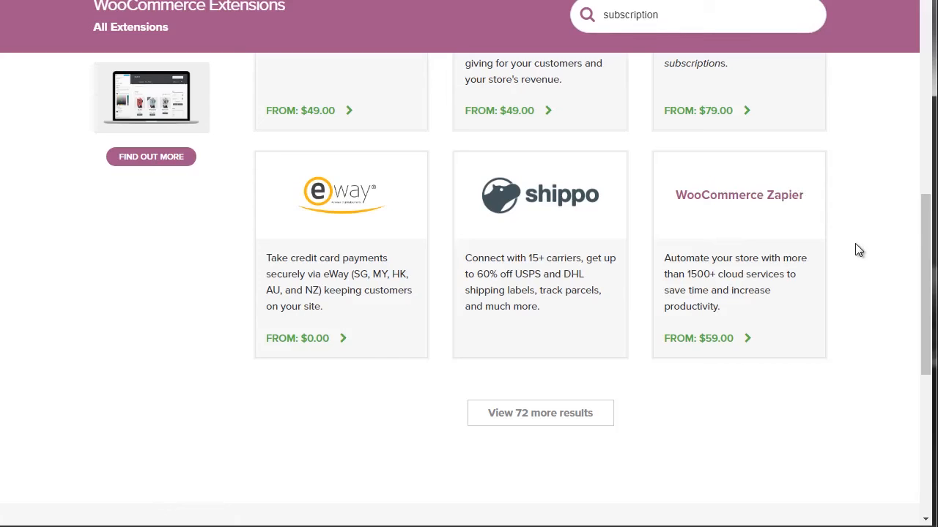
left_click_drag(928, 276, 922, 148)
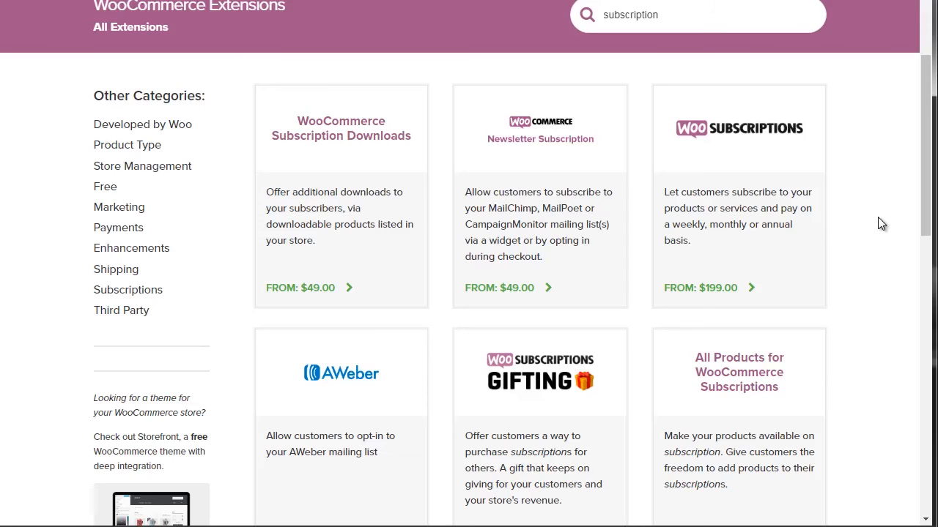
mouse_move(117, 208)
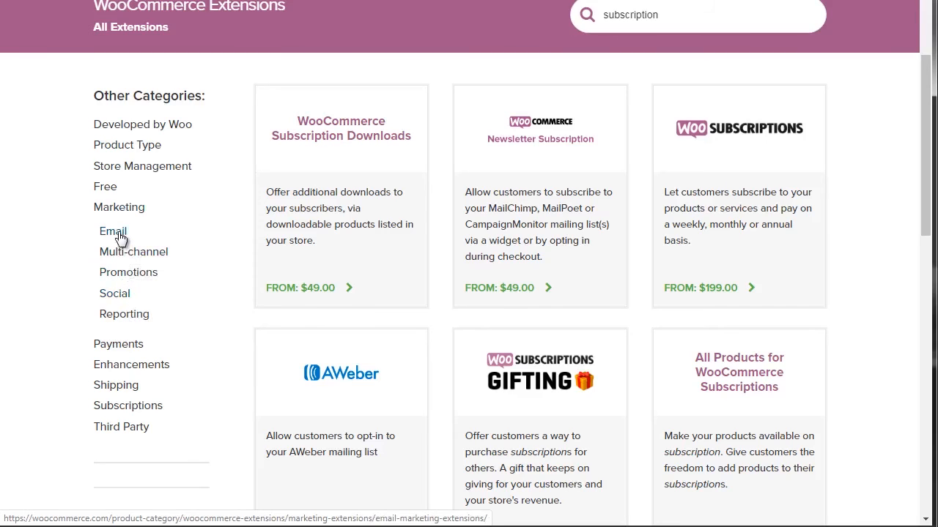
left_click_drag(926, 170, 926, 176)
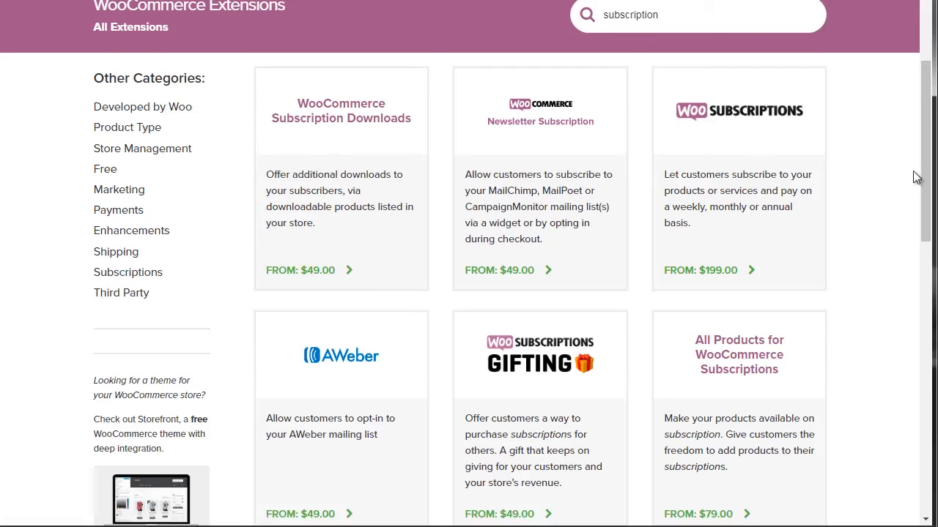
left_click_drag(928, 160, 928, 153)
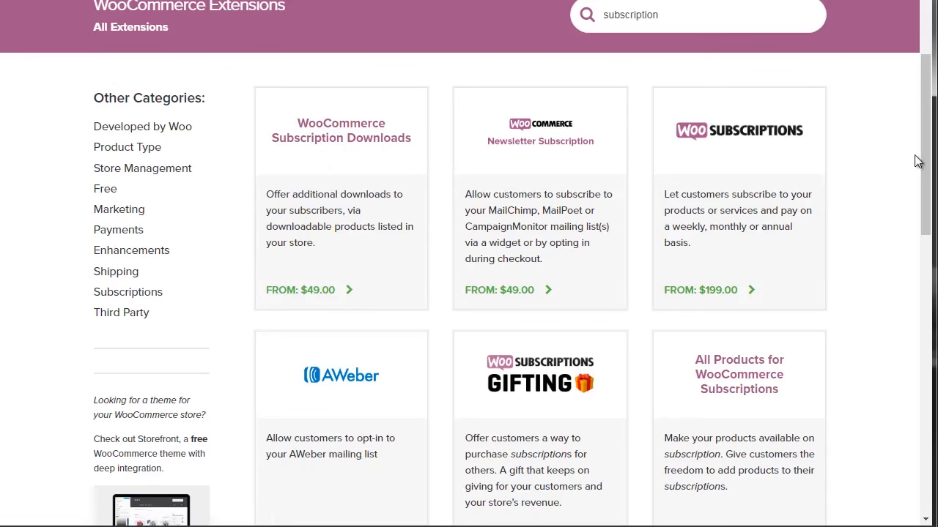
left_click_drag(924, 157, 872, 166)
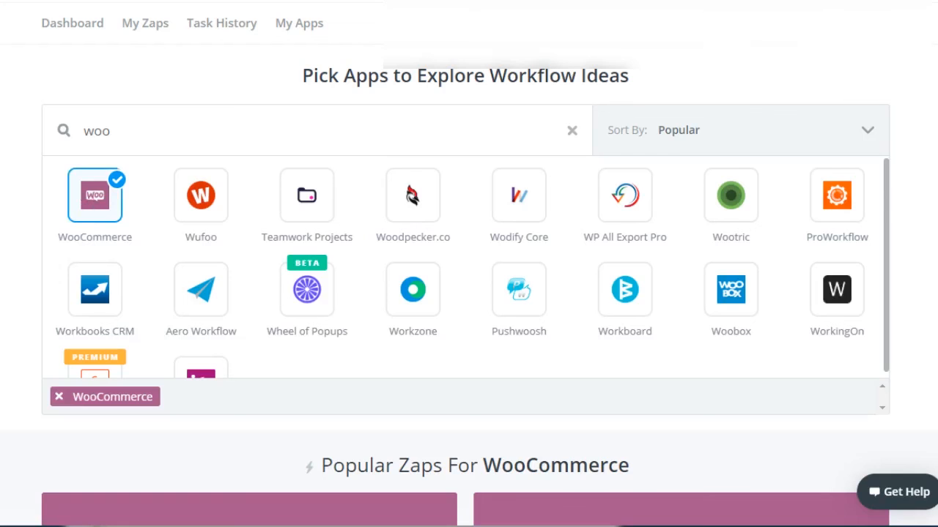
- Switch to Zapier and examine the popular WooCommerce Zaps for Google Sheets, ActiveCampaign, HubSpot, MailChimp, Slack, Trello and QuickBooks Online
scroll(466, 264, "down", 7)
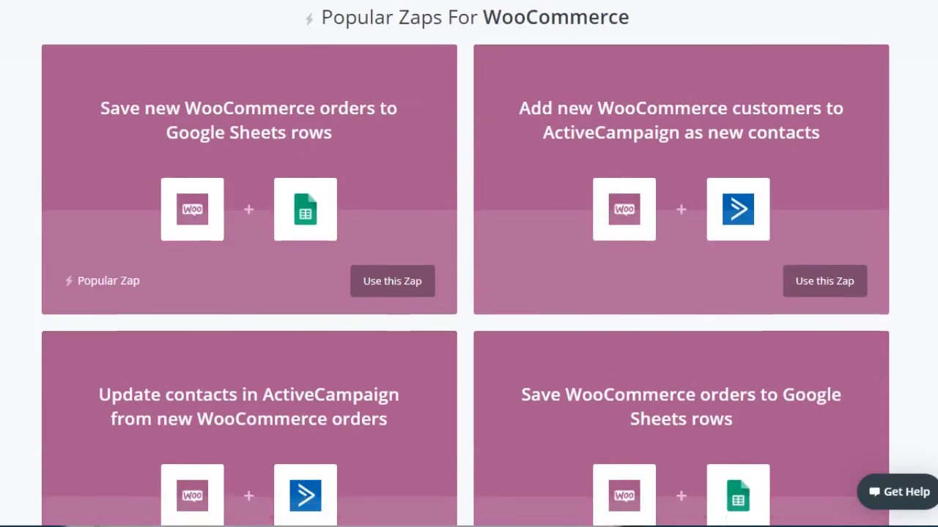
scroll(466, 264, "up", 1)
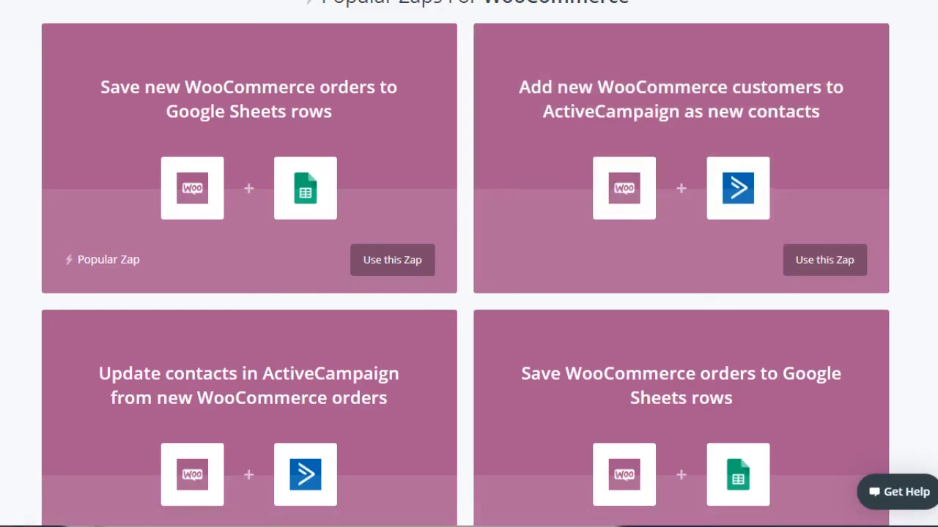
scroll(608, 64, "down", 4)
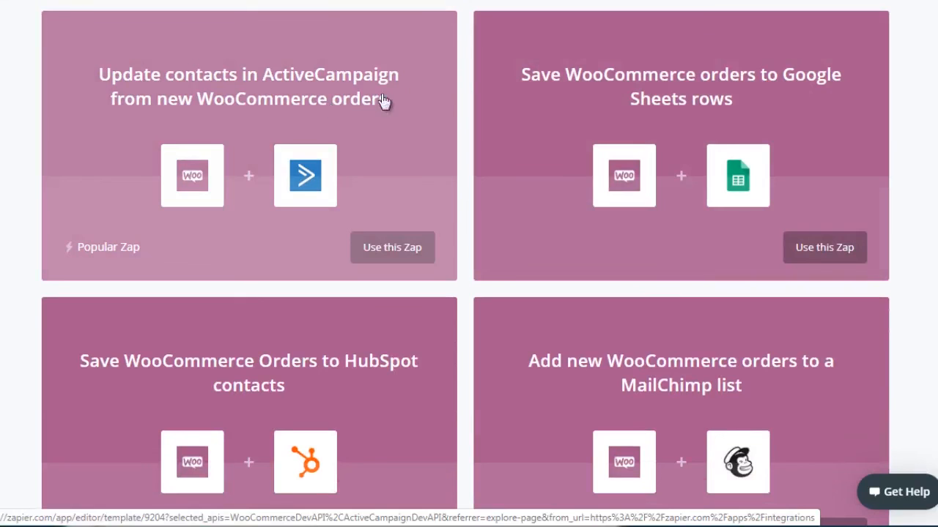
scroll(466, 264, "down", 1)
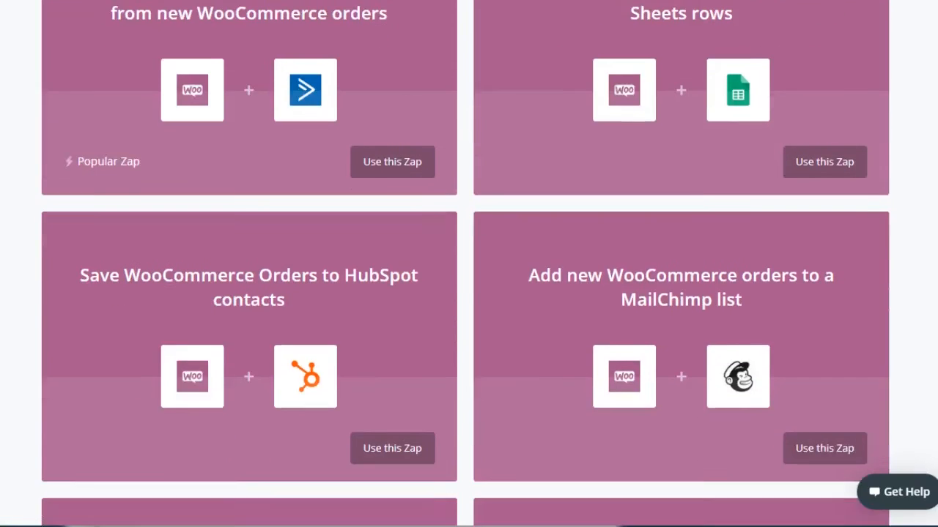
scroll(465, 263, "up", 1)
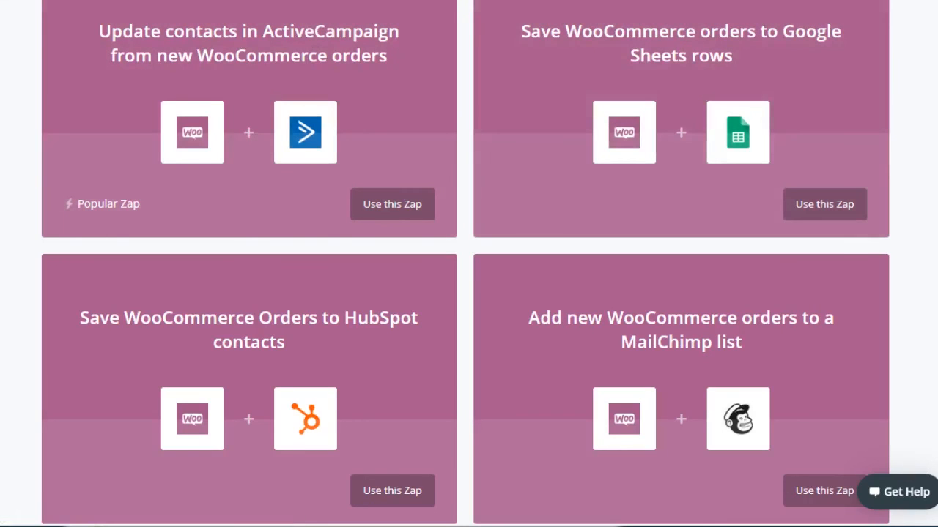
scroll(469, 264, "down", 5)
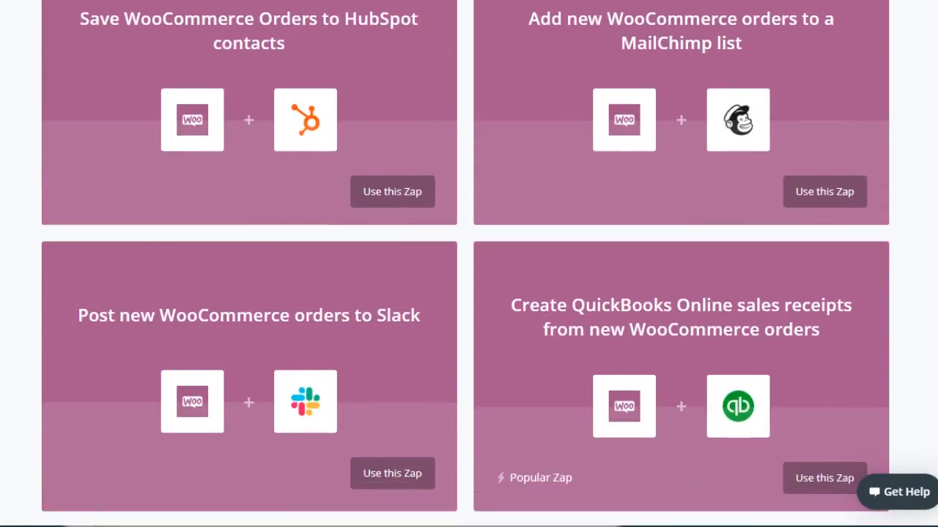
scroll(469, 264, "down", 5)
scroll(469, 264, "up", 5)
scroll(469, 264, "down", 3)
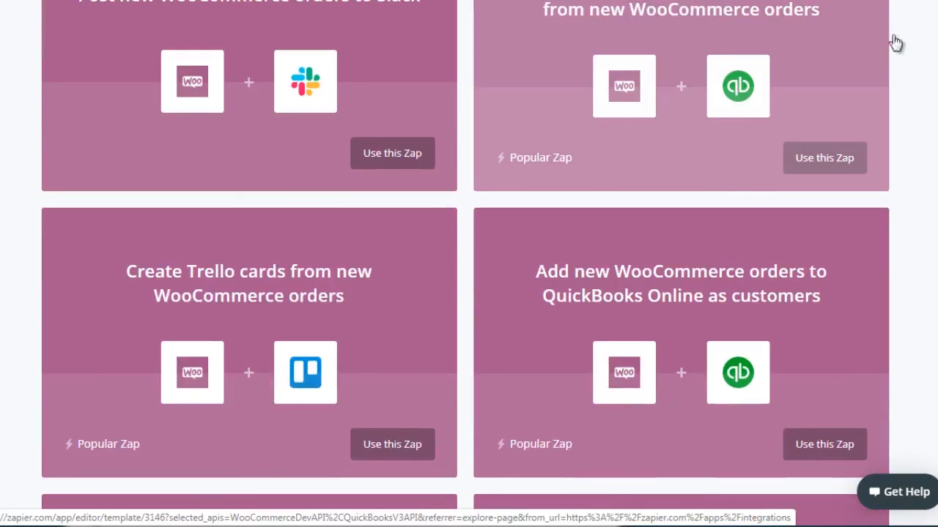
scroll(469, 264, "down", 1)
scroll(469, 263, "down", 2)
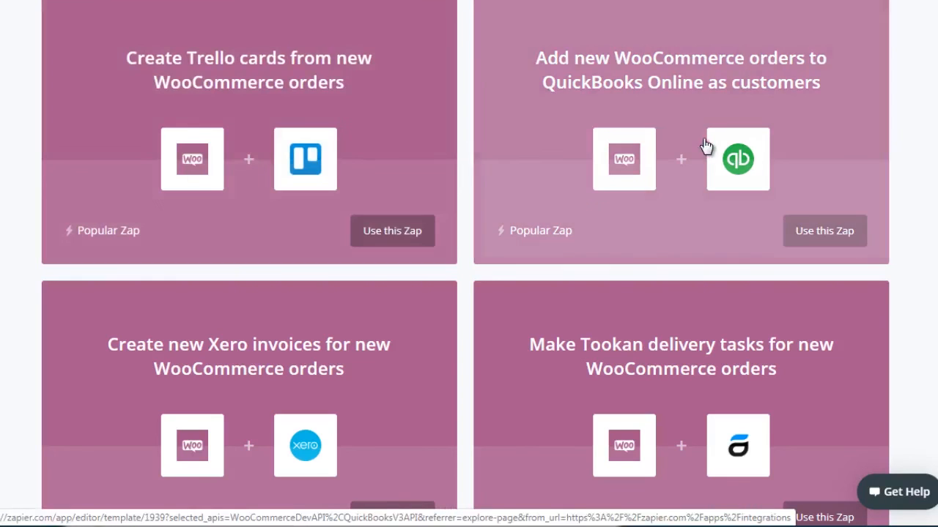
- Examine the WooCommerce Zaps for invoicing, delivery tasks, email, mailing lists, fax and SMS, such as Xero, Tookan, AWeber, Gmail and Twilio
scroll(705, 146, "down", 3)
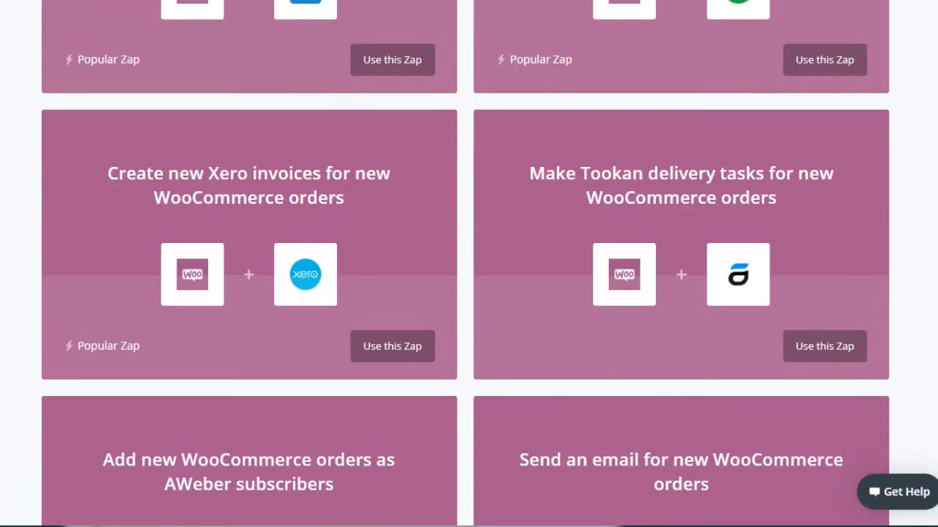
scroll(465, 264, "up", 2)
scroll(465, 264, "down", 5)
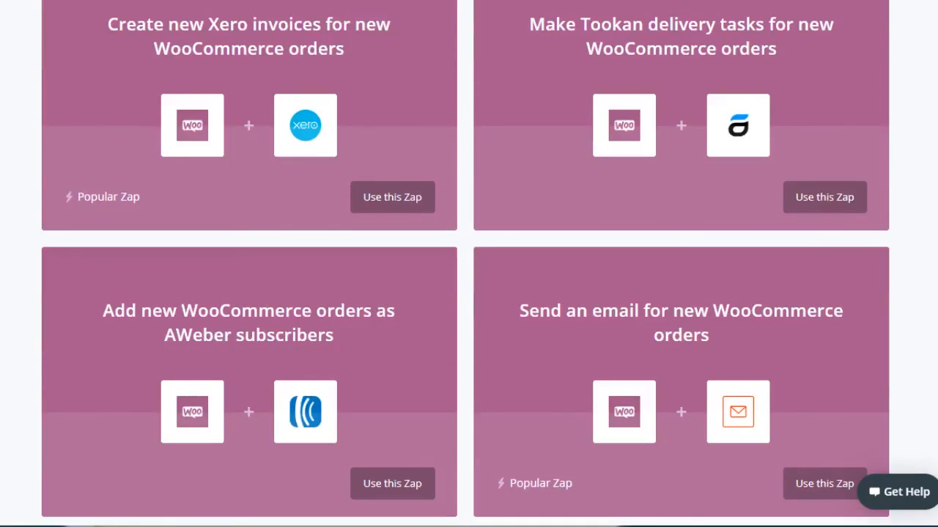
scroll(466, 264, "up", 1)
scroll(465, 264, "down", 10)
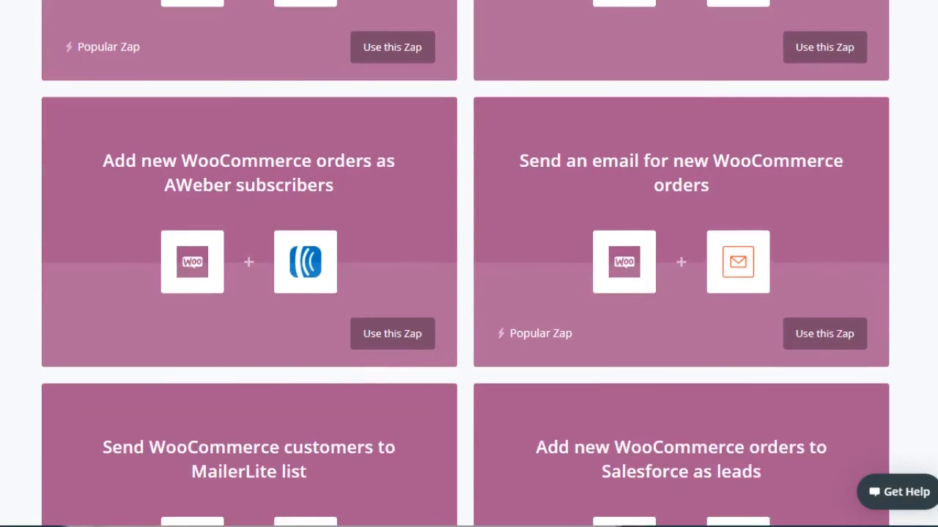
scroll(465, 264, "down", 13)
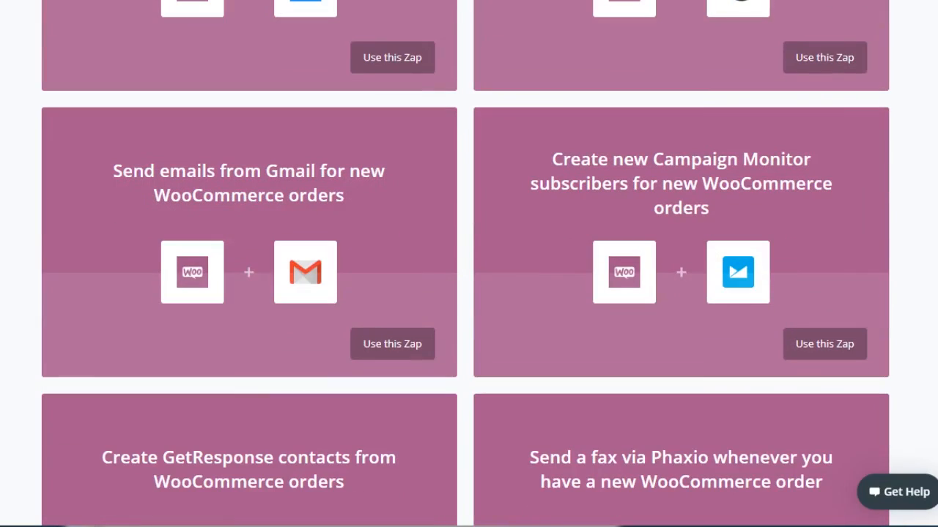
scroll(465, 264, "down", 2)
scroll(465, 263, "down", 1)
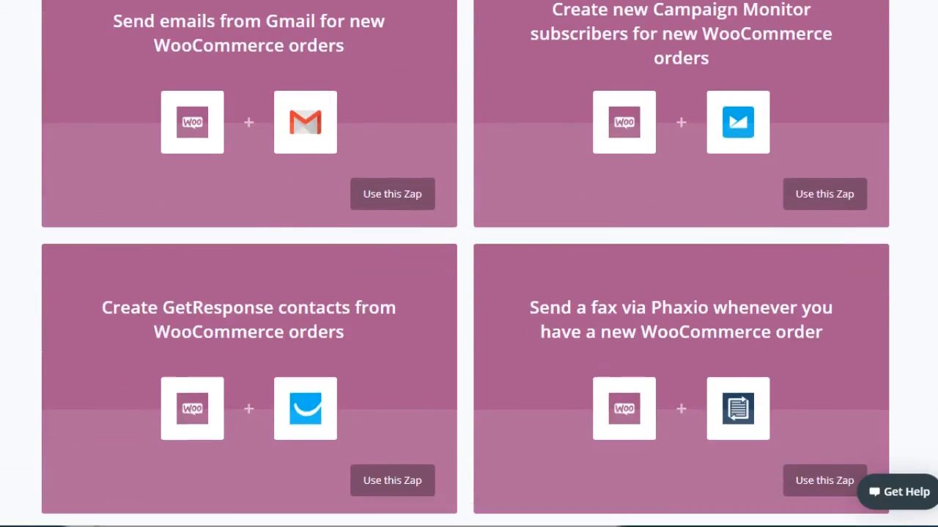
scroll(465, 264, "down", 5)
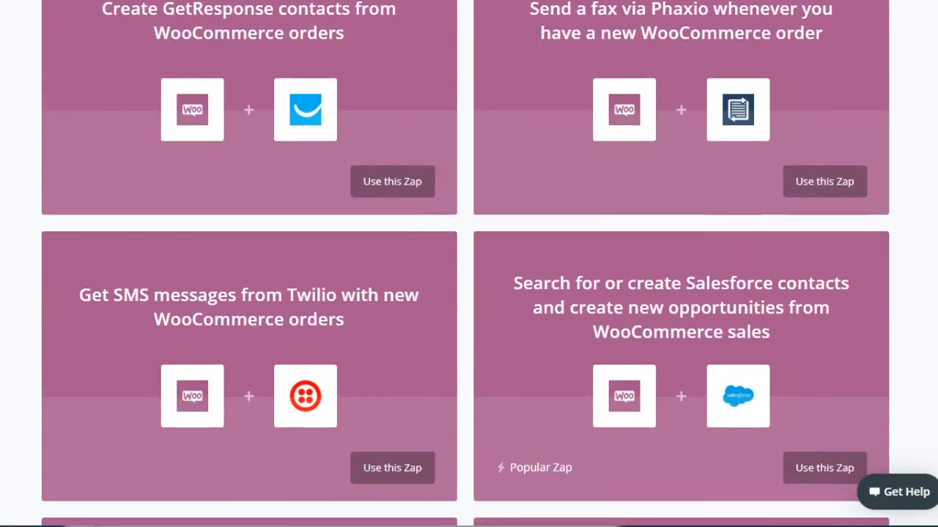
- Examine the remaining WooCommerce Zaps, including those for Excel, Facebook Offline Conversion, GoToWebinar, Zoho Invoice, SendFox and WebMerge
scroll(465, 263, "down", 15)
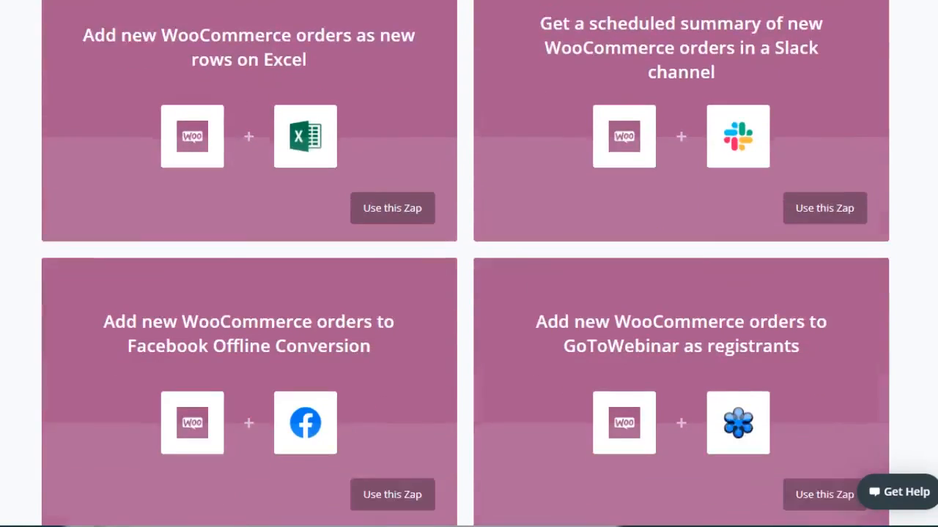
scroll(465, 263, "down", 12)
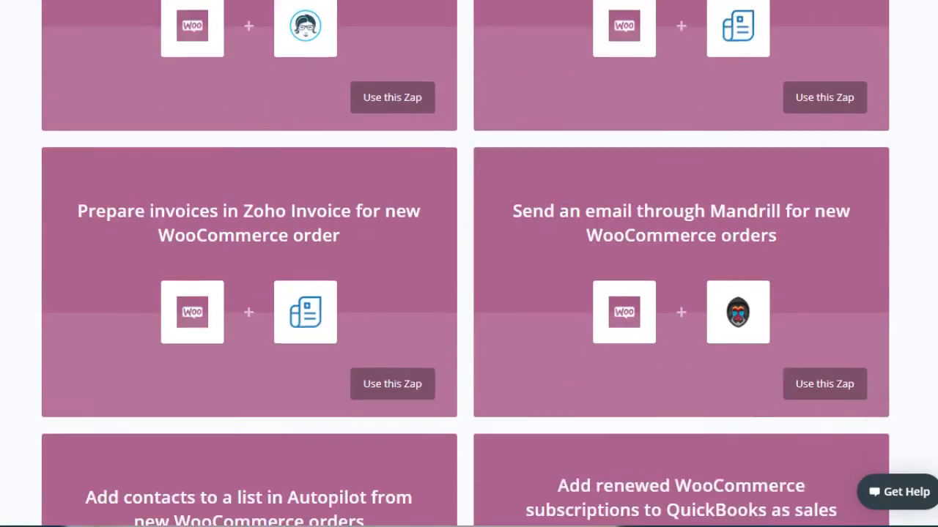
scroll(465, 263, "up", 12)
scroll(465, 264, "down", 2)
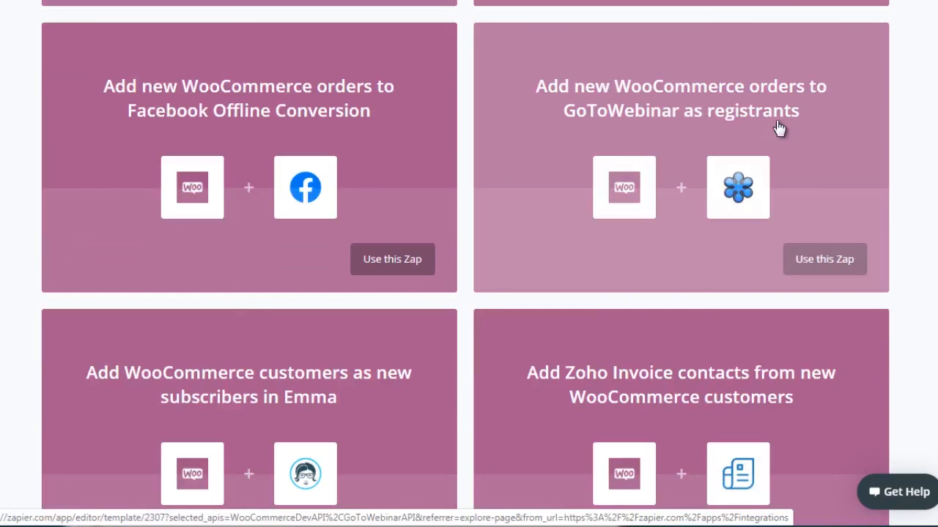
scroll(469, 264, "down", 5)
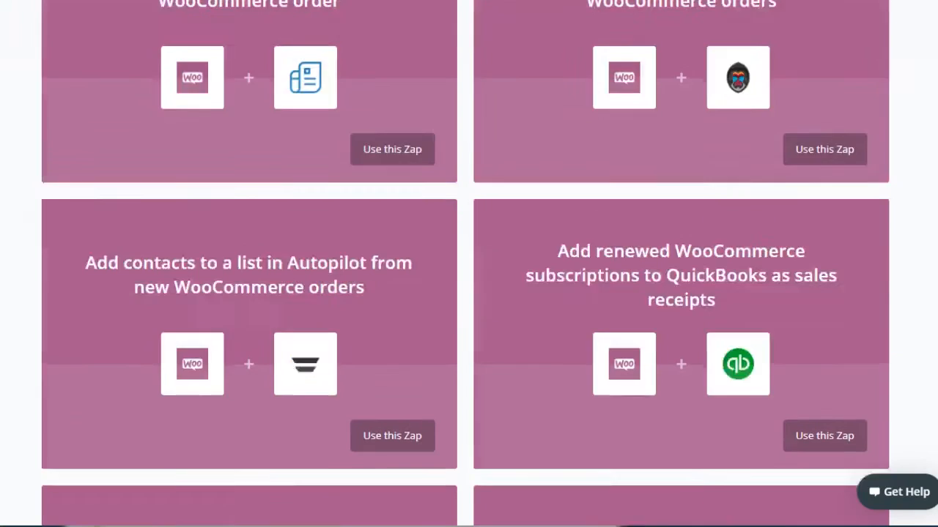
scroll(469, 264, "down", 20)
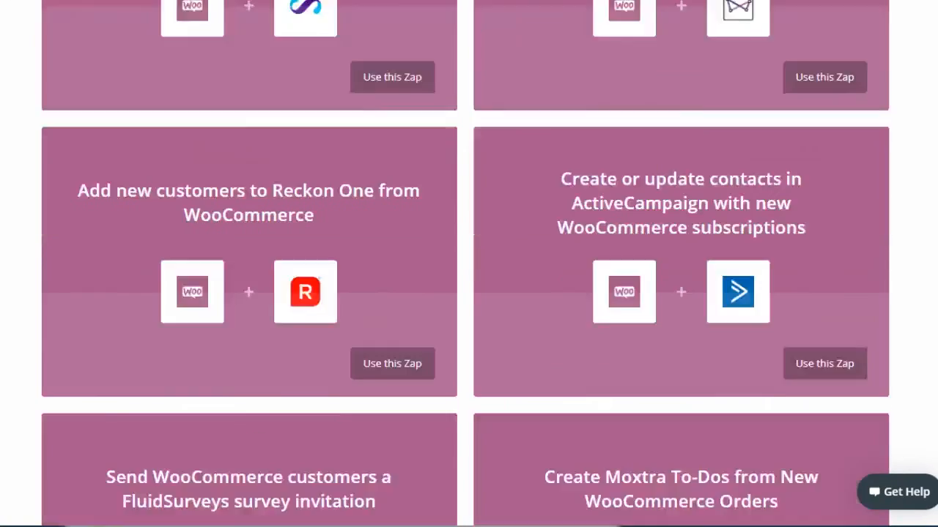
scroll(465, 264, "down", 15)
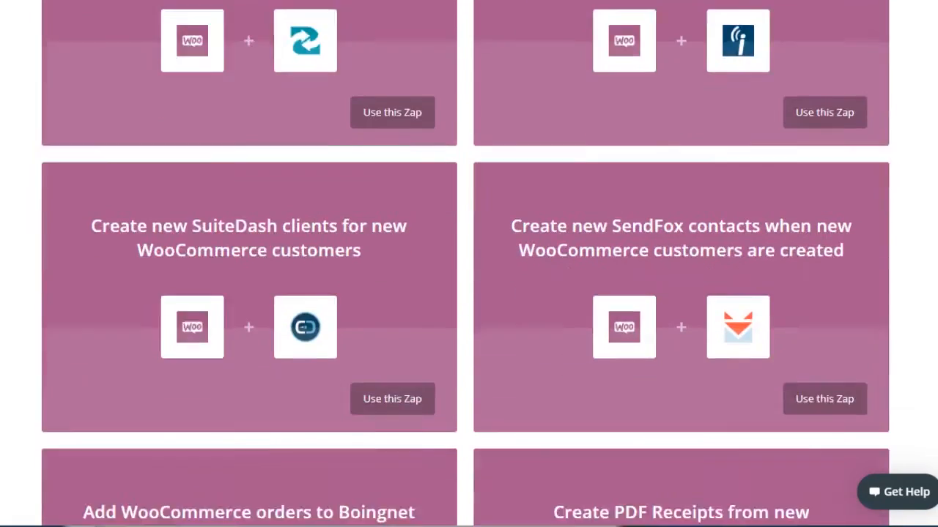
scroll(469, 264, "down", 10)
scroll(469, 264, "up", 4)
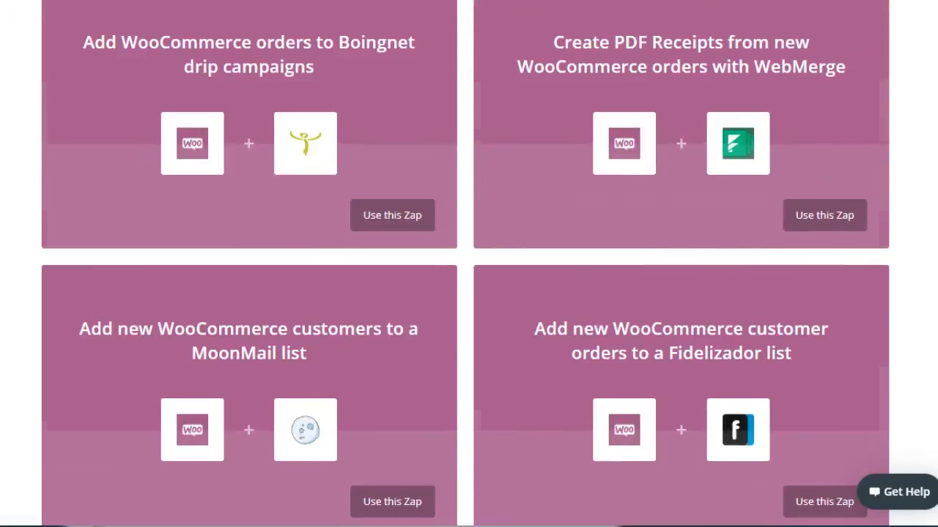
scroll(469, 264, "down", 1)
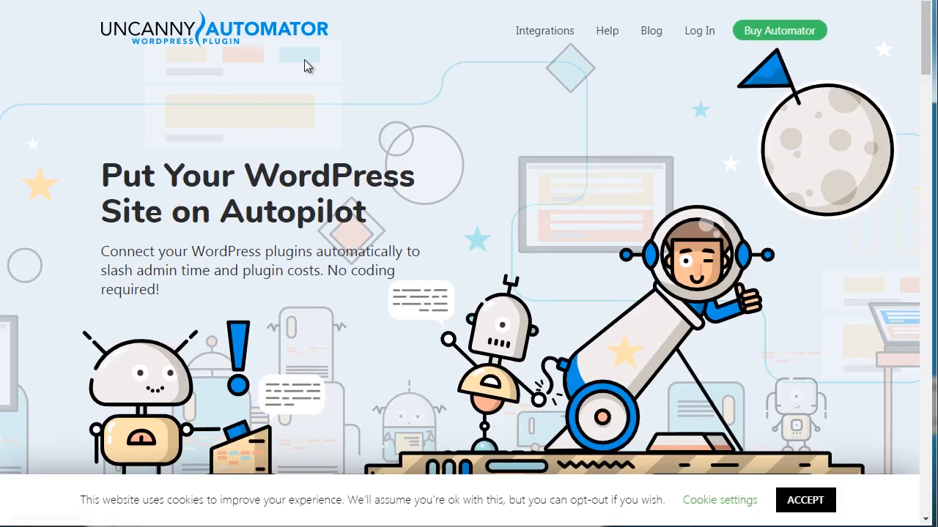
- Switch to the Uncanny Automator website and open the overview of all triggers and actions for its integrations
mouse_move(528, 33)
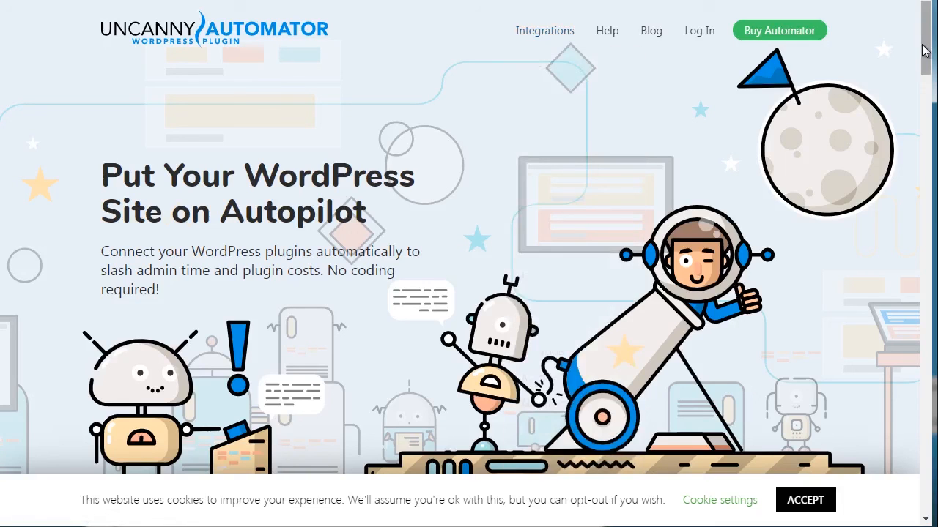
mouse_move(923, 46)
left_mouse_down()
mouse_move(928, 100)
mouse_move(932, 29)
left_mouse_up()
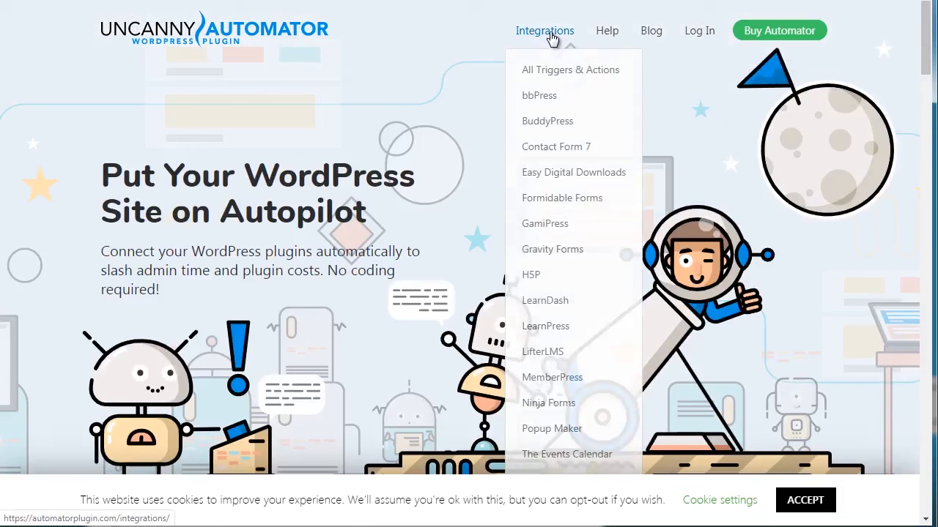
left_click(548, 73)
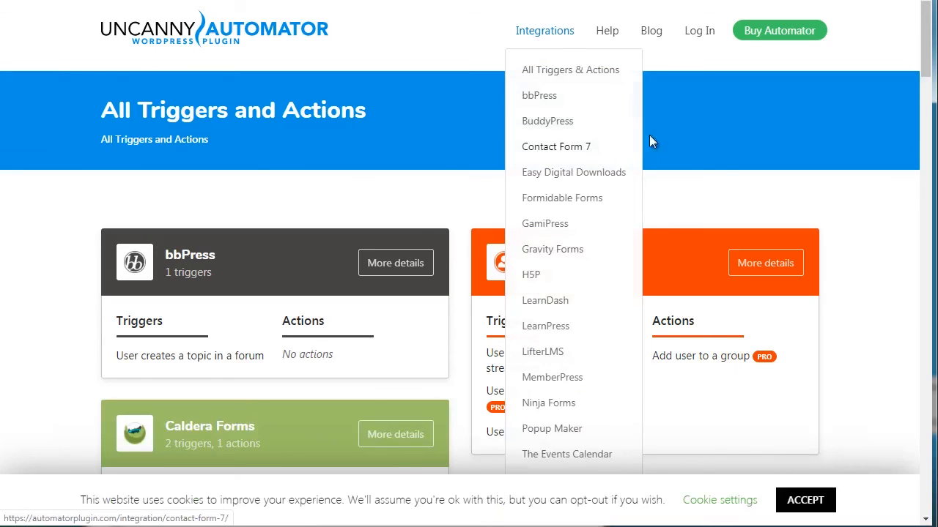
- Examine the triggers and actions of the listed plugins from bbPress to LearnDash, dismissing the newsletter sign-up popup
left_click_drag(927, 62, 927, 79)
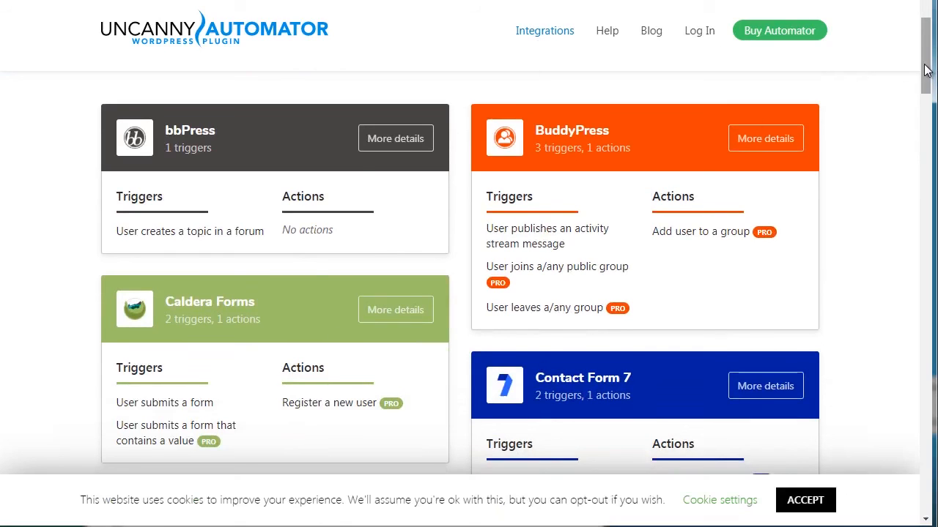
left_click_drag(927, 71, 926, 72)
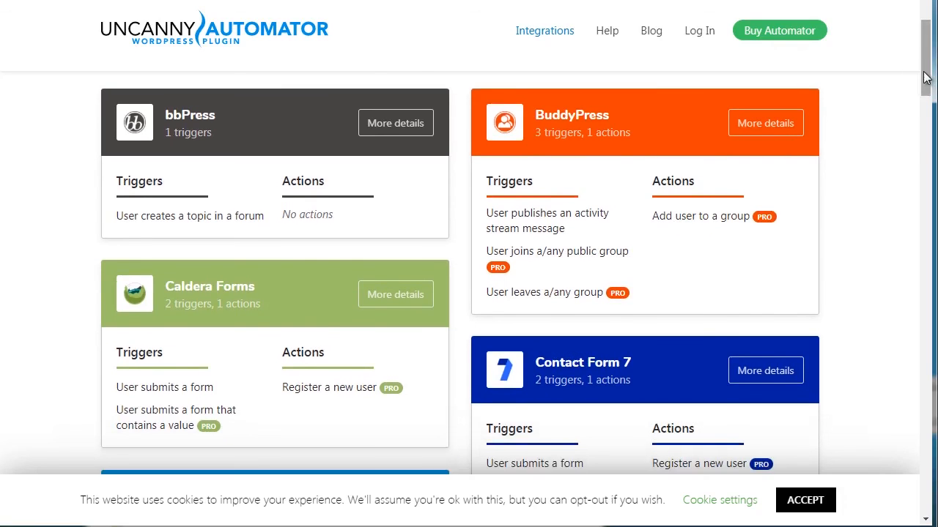
left_click_drag(925, 78, 925, 82)
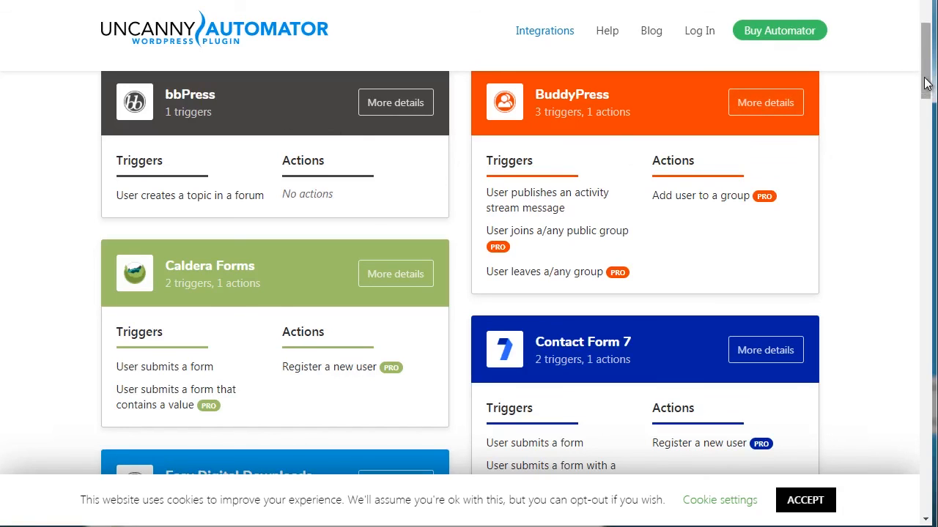
left_click_drag(926, 82, 912, 163)
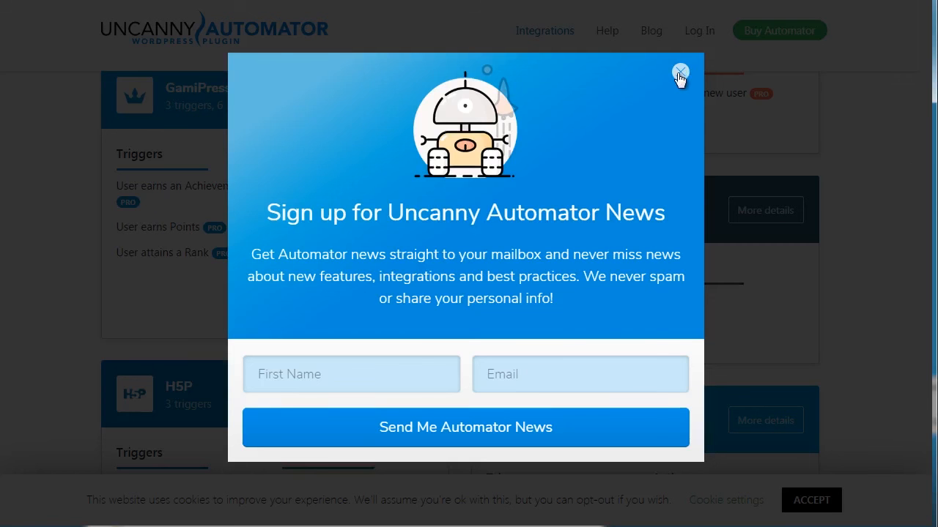
left_click(680, 73)
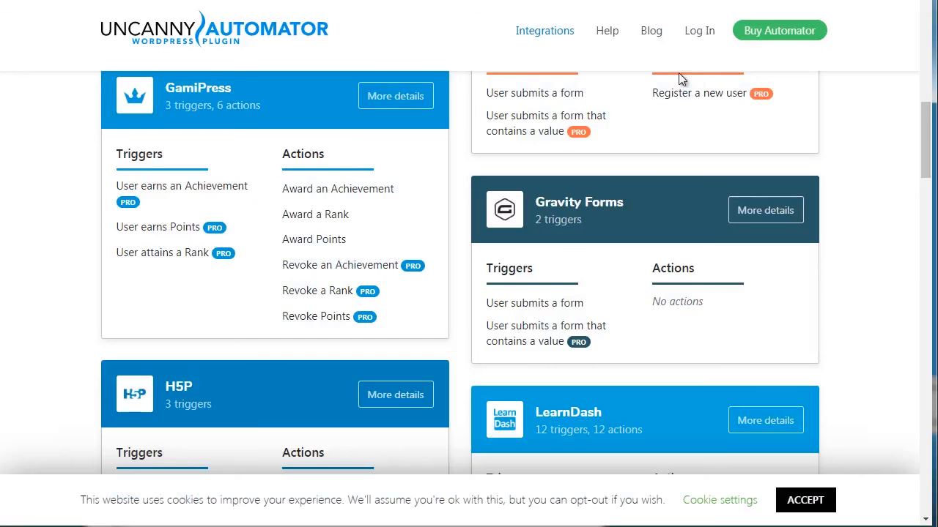
scroll(924, 165, "down", 1)
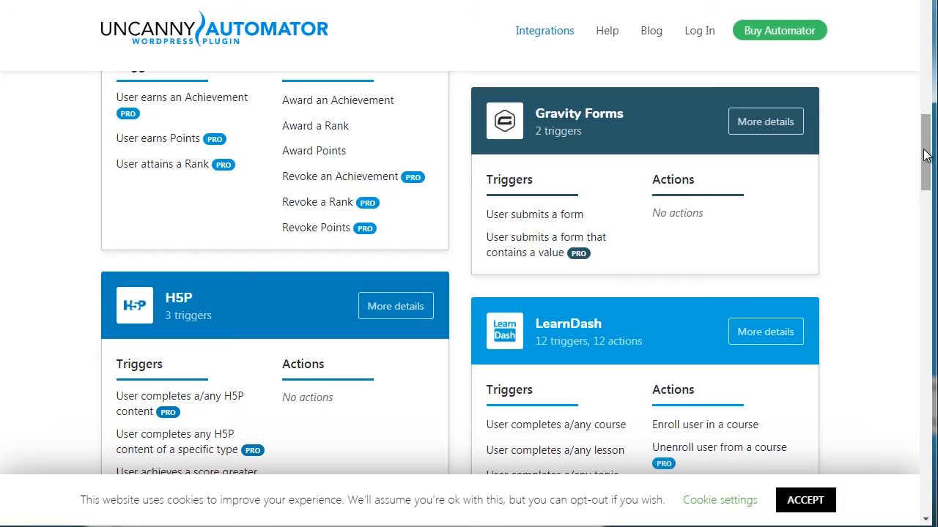
left_click_drag(924, 150, 922, 54)
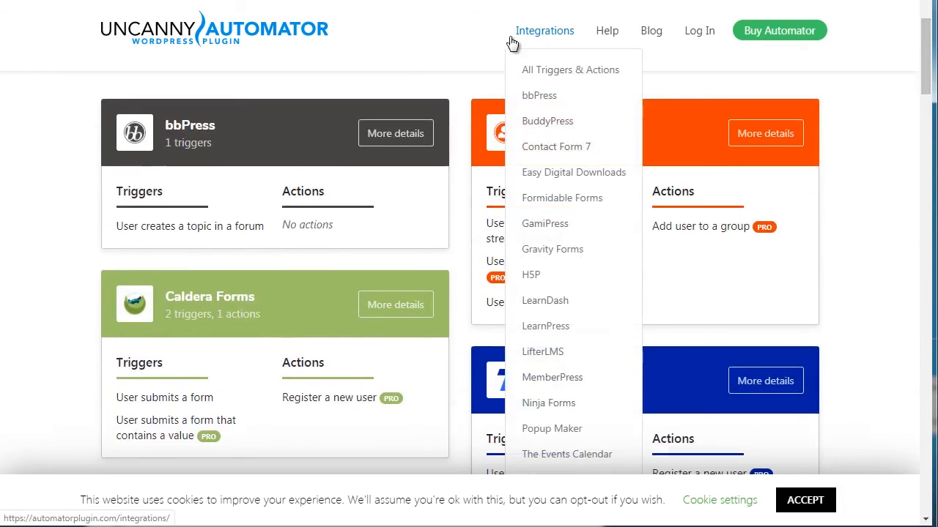
- Return to the Uncanny Automator home page, open the purchase plans and compare their yearly prices and features
left_click(244, 40)
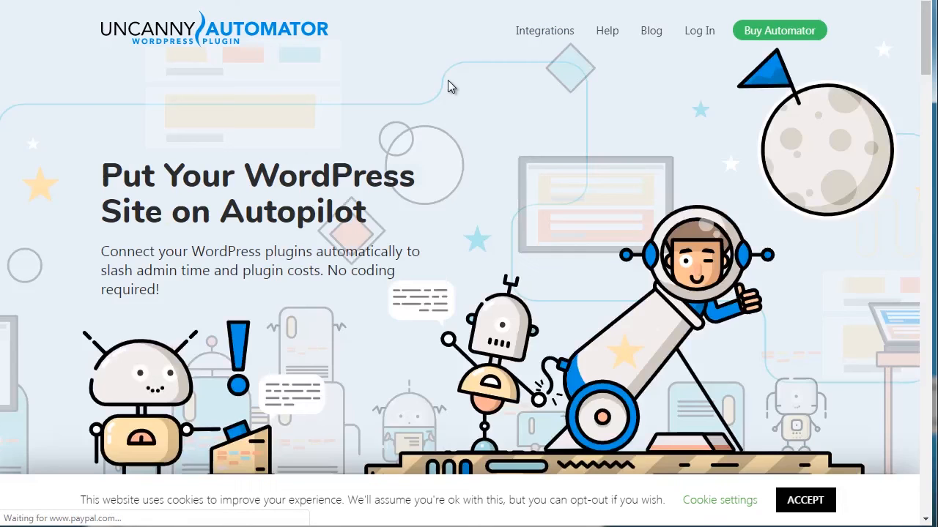
left_click(795, 32)
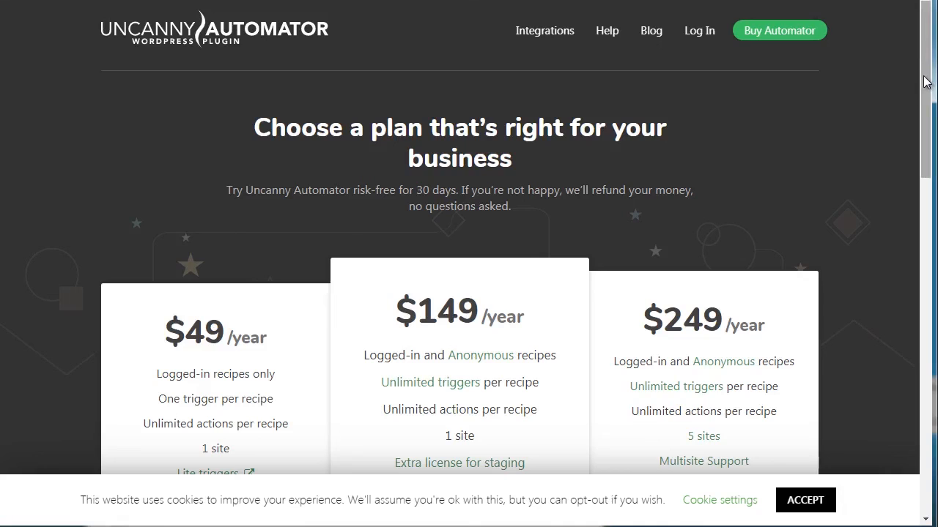
left_click_drag(925, 82, 927, 139)
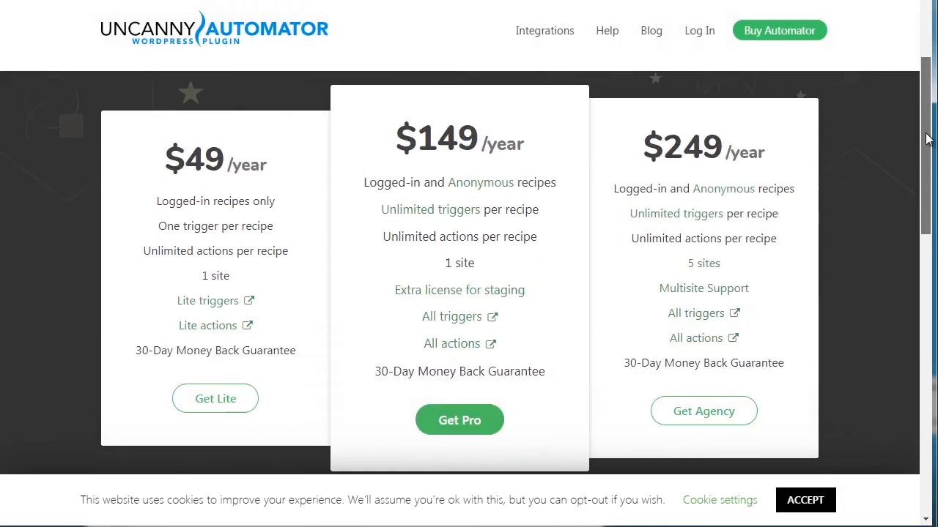